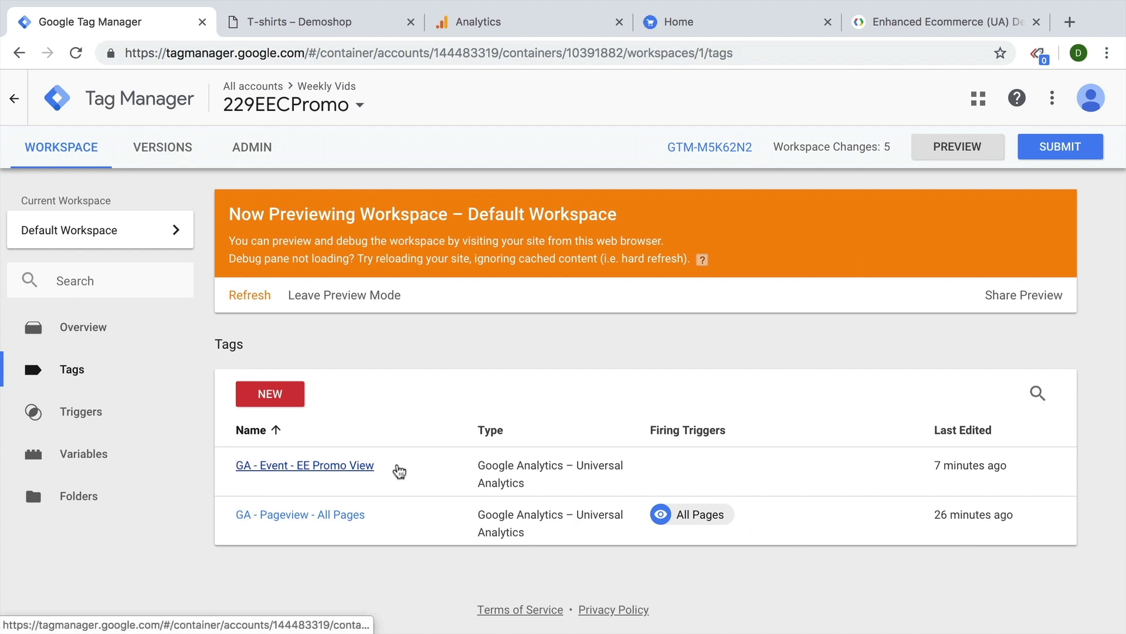
Open the 'cjs - ee promo view' Custom JavaScript variable from the user-defined variables.
left_click(141, 458)
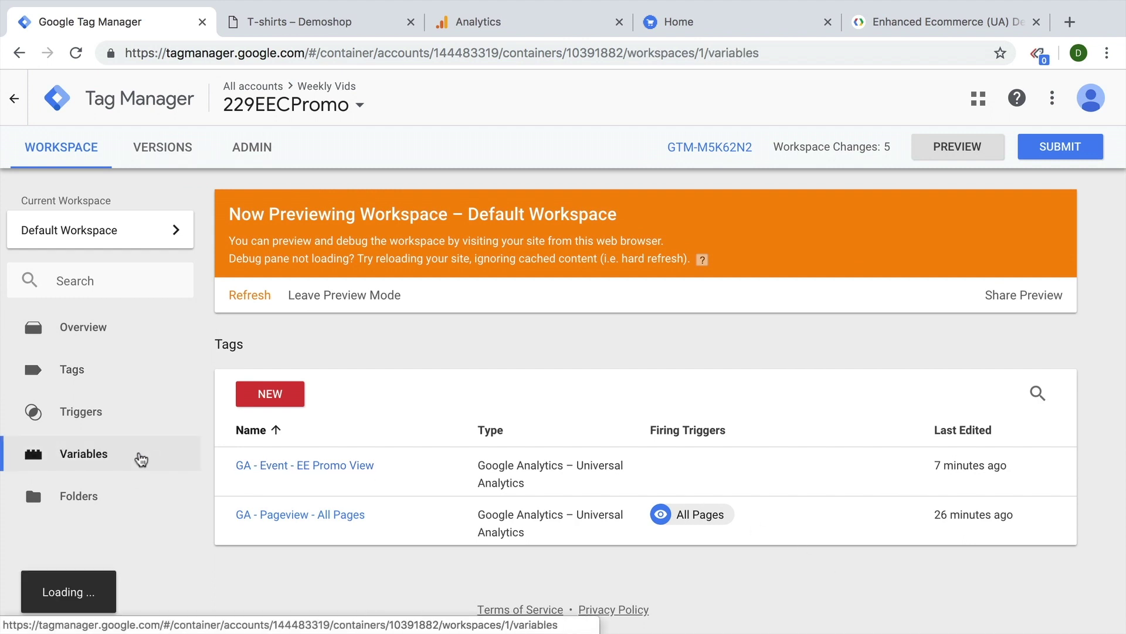
scroll(399, 437, "down", 2)
scroll(398, 435, "down", 3)
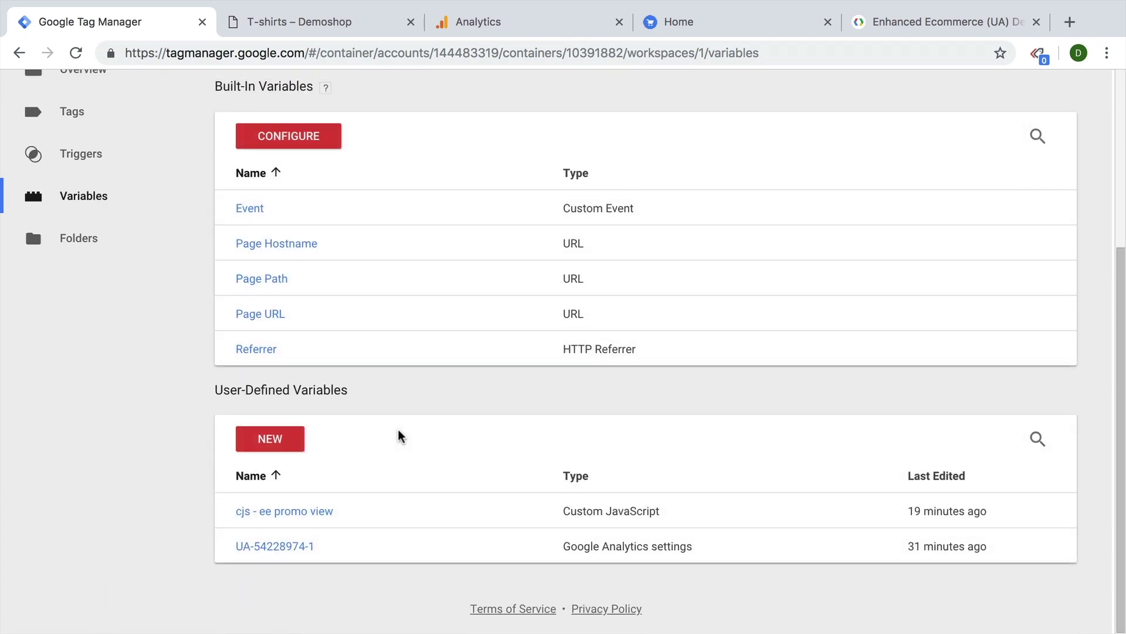
left_click(276, 516)
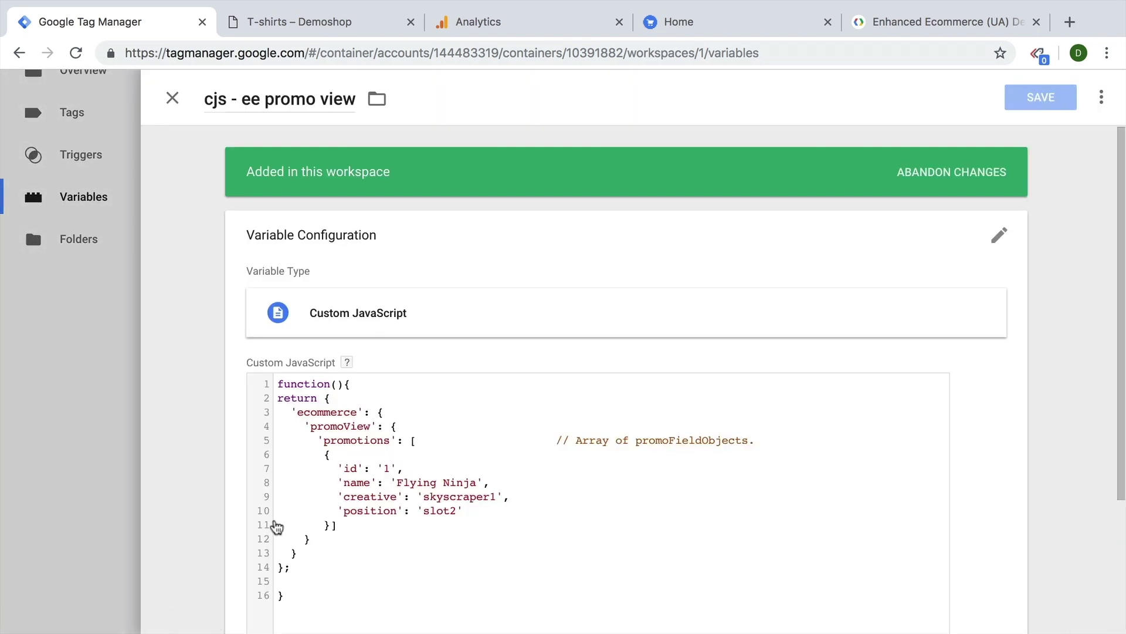
Inspect the Back To School banner's dataLayer code, highlighting its ecommerce section and 'promoClick' key.
left_click(719, 22)
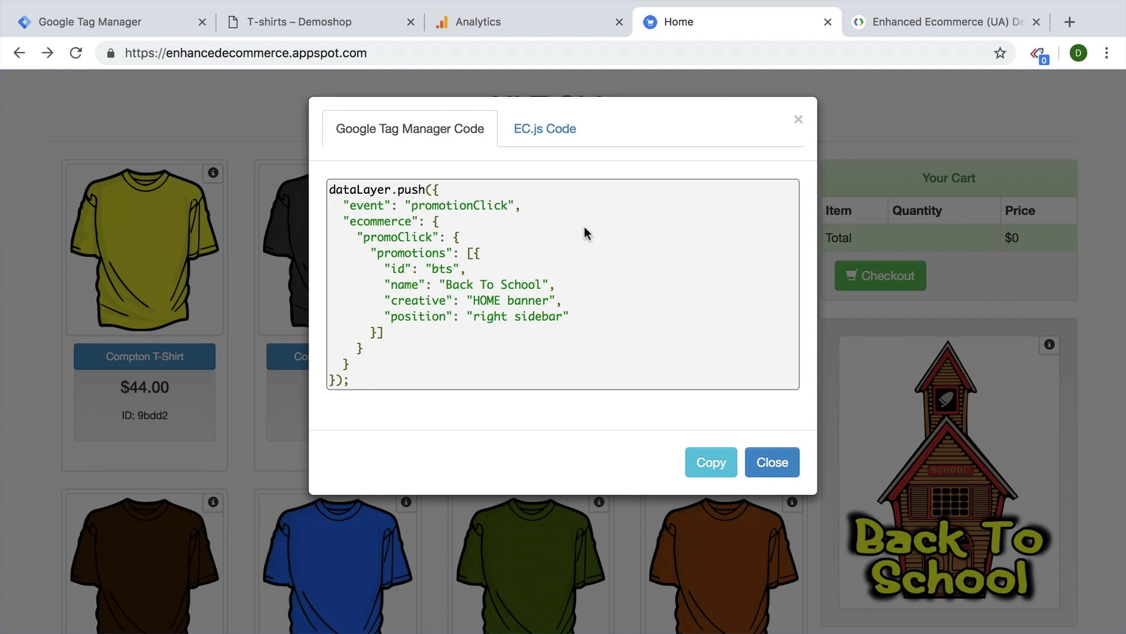
left_click_drag(342, 223, 610, 349)
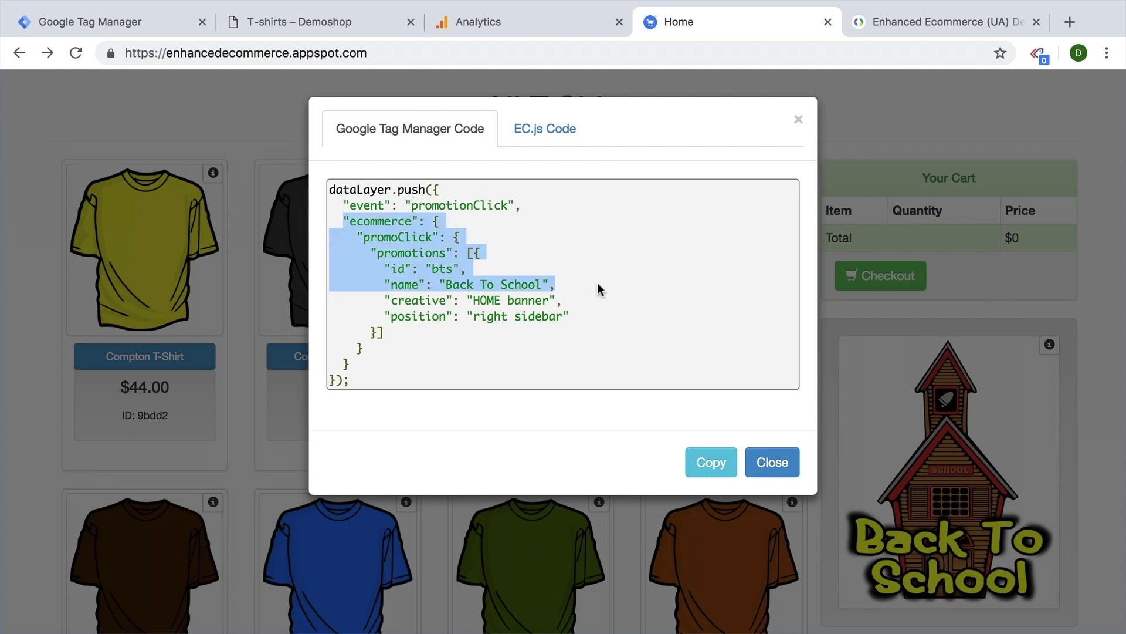
left_click(609, 339)
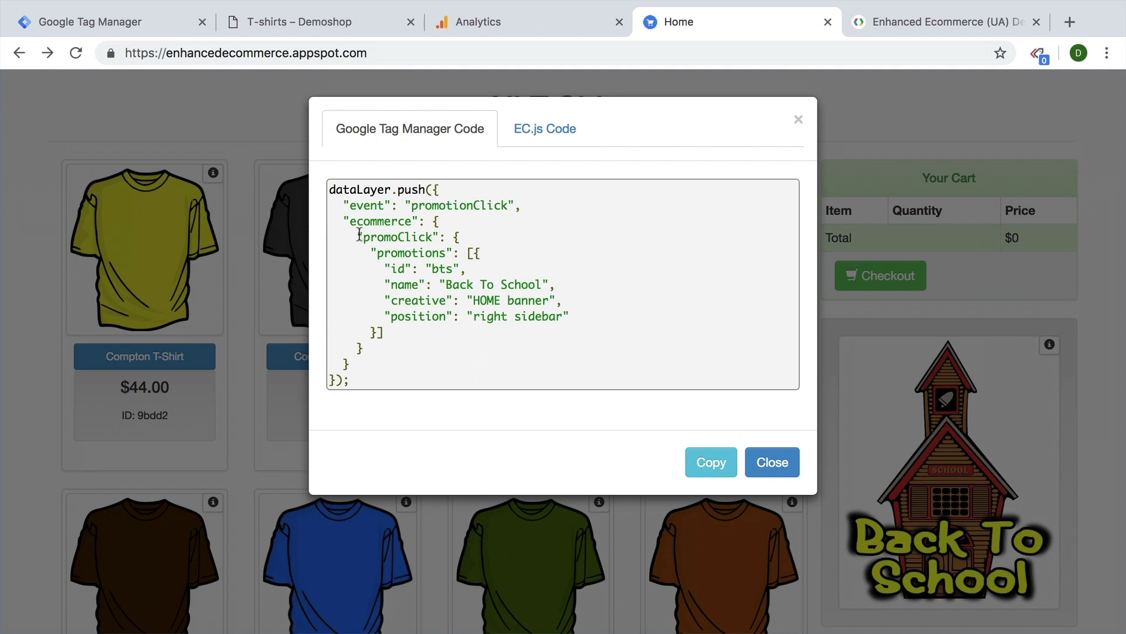
left_click_drag(359, 234, 439, 234)
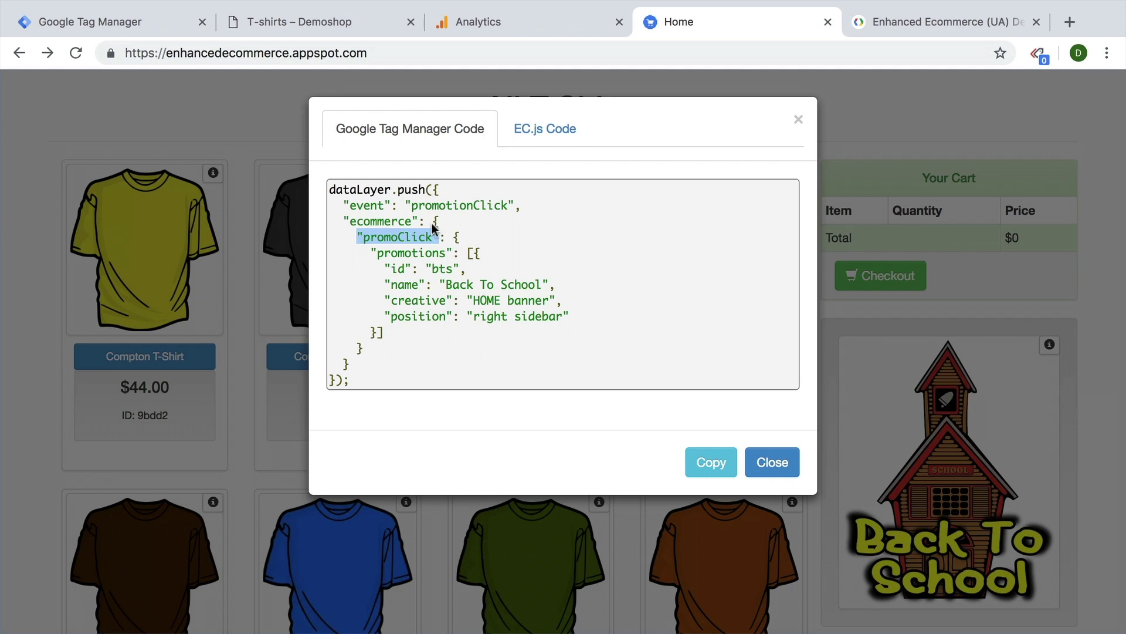
Select the Measuring Promotion Clicks dataLayer.push block in the Enhanced Ecommerce developer guide.
left_click(929, 24)
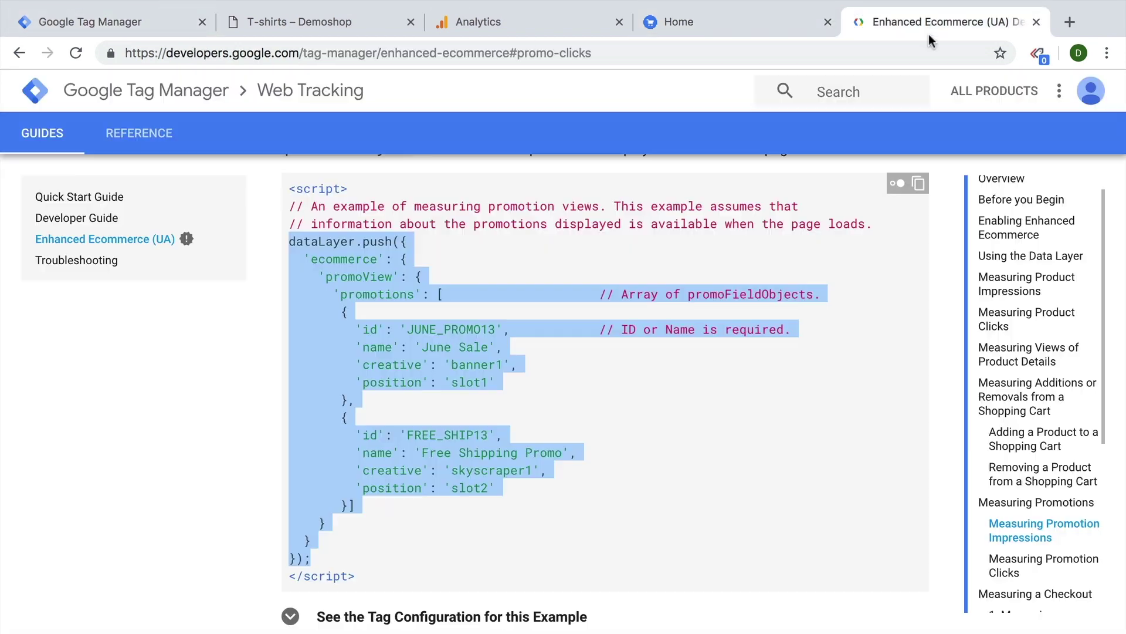
scroll(843, 452, "down", 5)
scroll(842, 452, "down", 7)
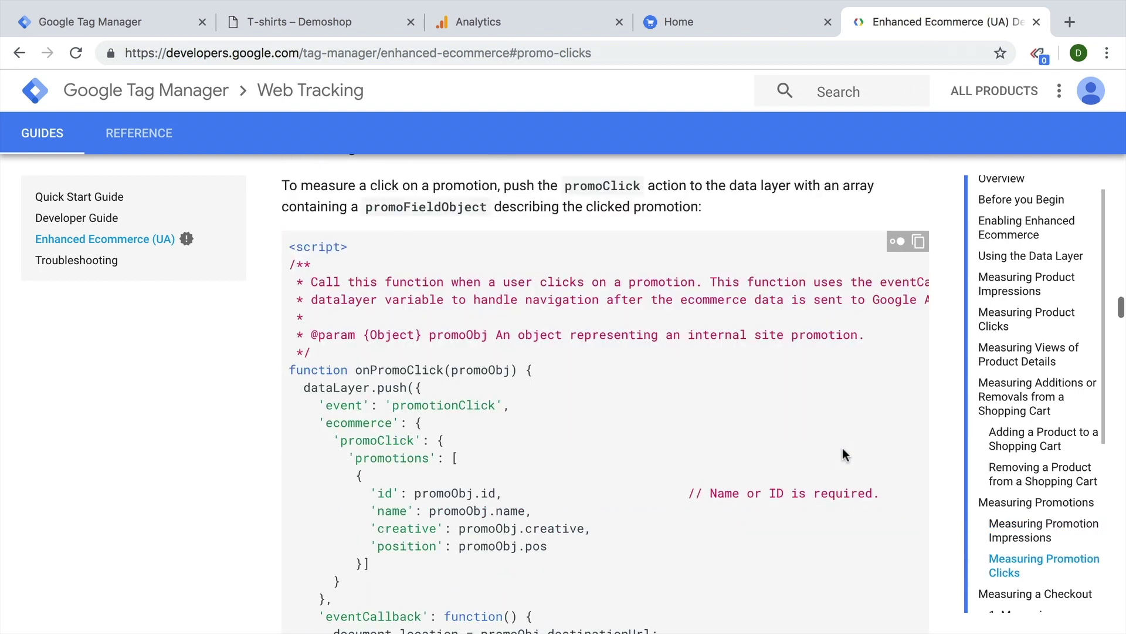
scroll(842, 452, "down", 2)
scroll(842, 451, "up", 3)
left_click_drag(296, 229, 481, 229)
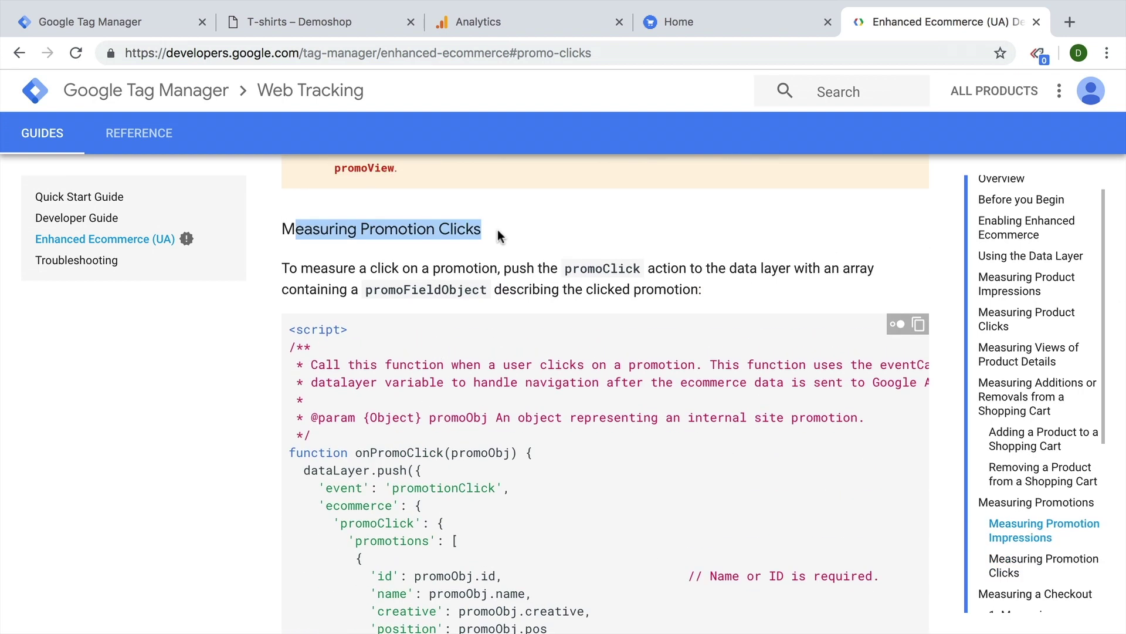
scroll(478, 367, "down", 3)
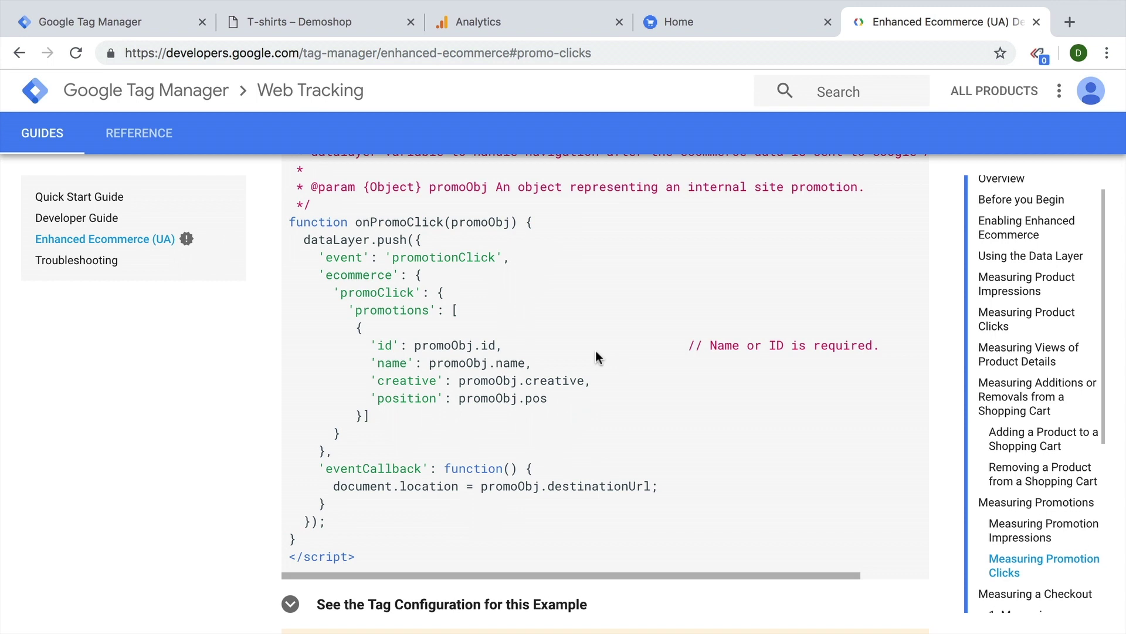
mouse_move(298, 241)
left_mouse_down()
mouse_move(437, 541)
mouse_move(420, 526)
mouse_move(415, 544)
left_mouse_up()
key("ctrl+c")
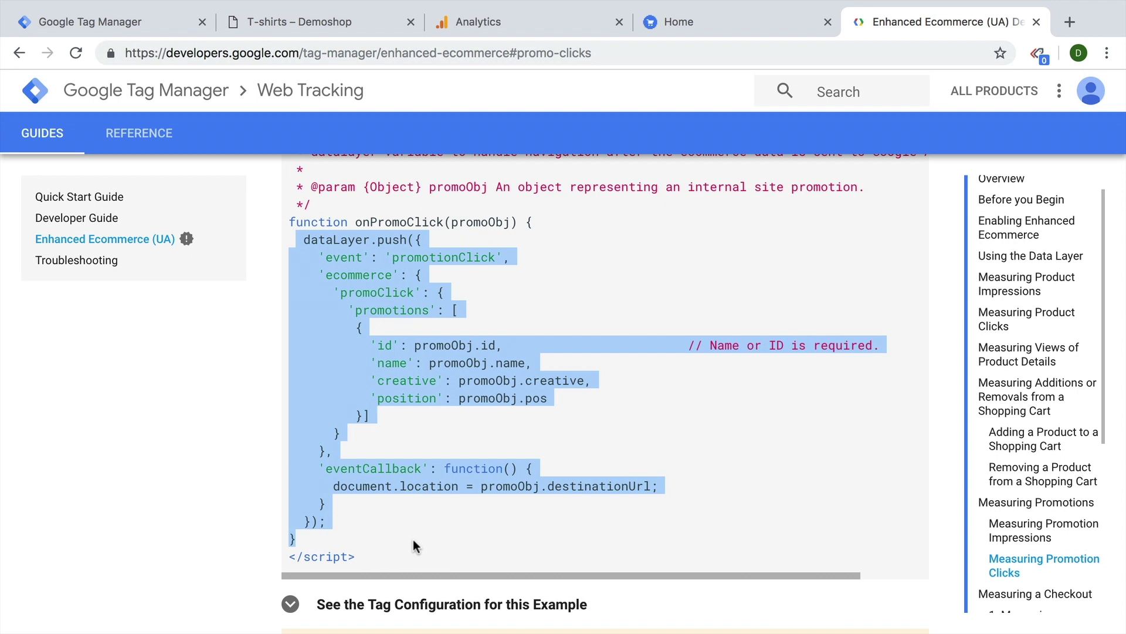
left_click_drag(328, 521, 289, 237)
Duplicate the promo view variable and rename the copy 'cjs - ee promo click'.
left_click(170, 22)
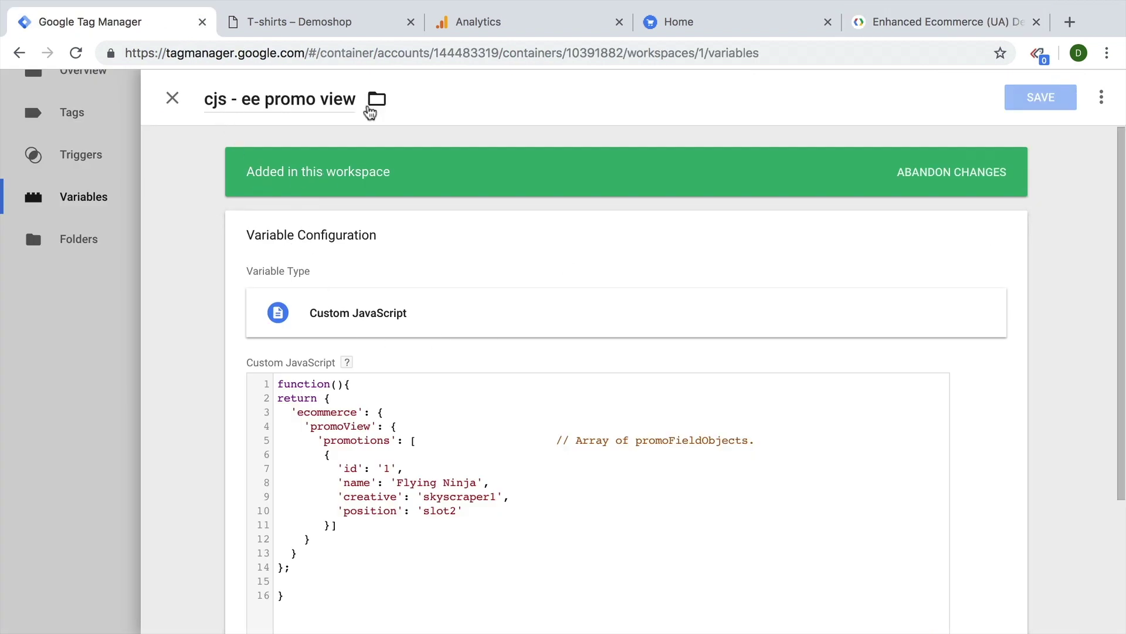
left_click(1102, 98)
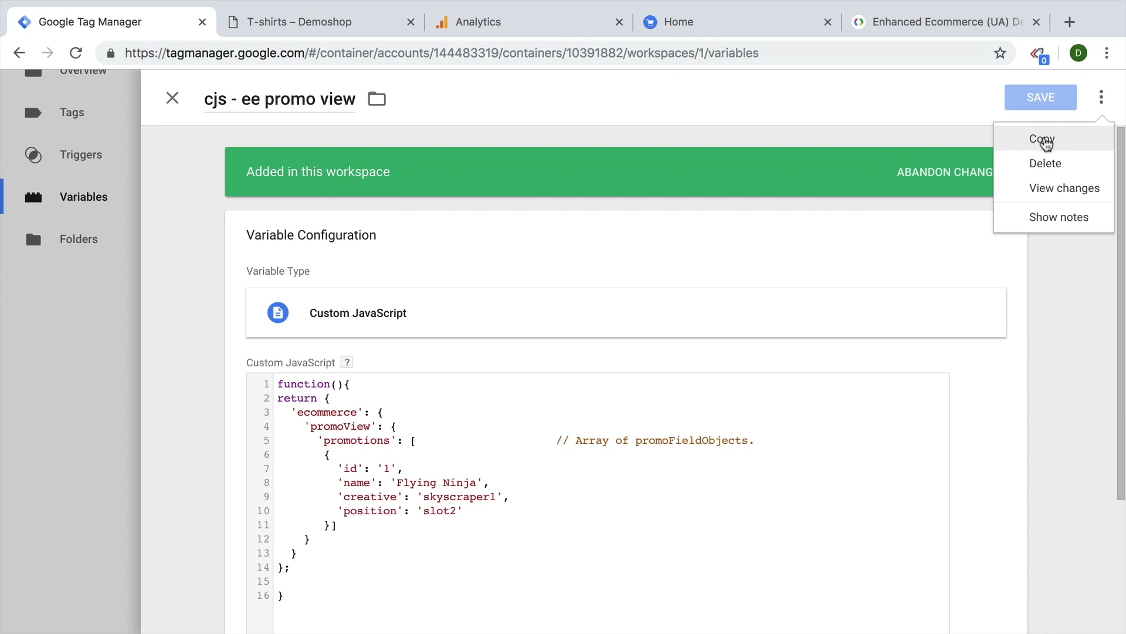
left_click(1043, 141)
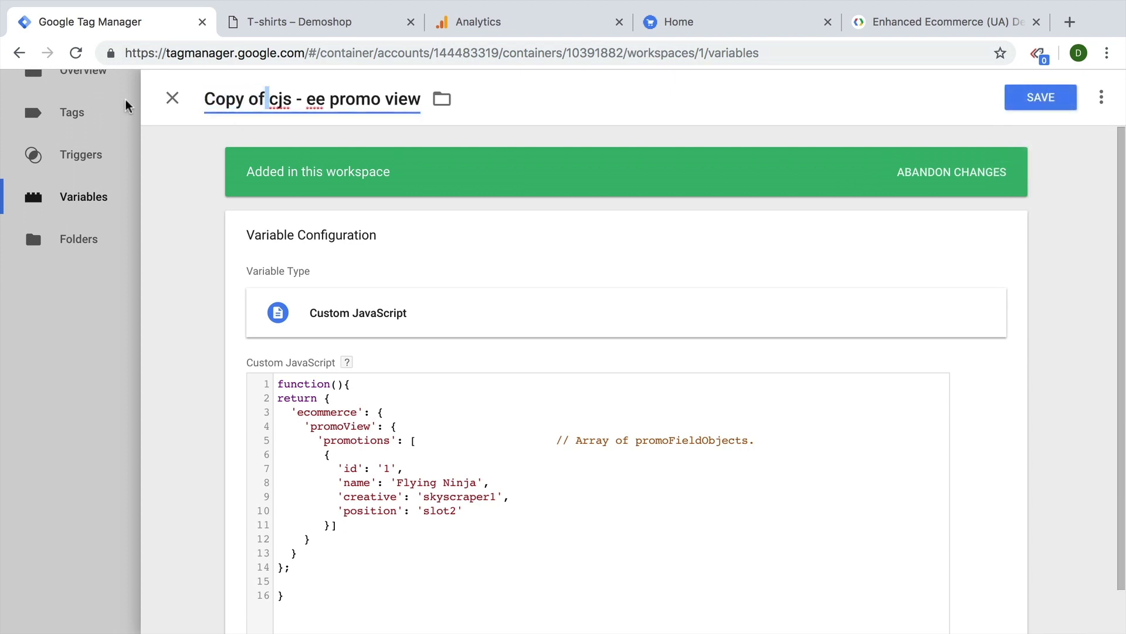
key("BackSpace")
key("BackSpace")
key("BackSpace")
key("BackSpace")
key("BackSpace")
key("BackSpace")
key("Right")
key("Right")
key("Right")
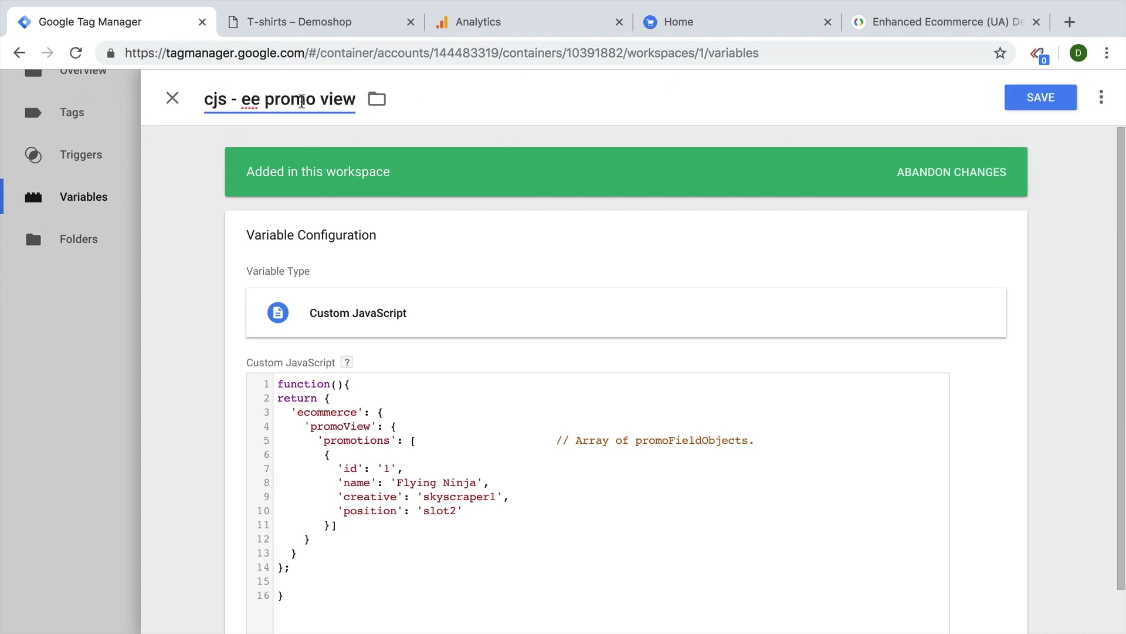
key("Right")
key("Right")
key("Right")
key("shift+End")
type("click")
left_click(349, 468)
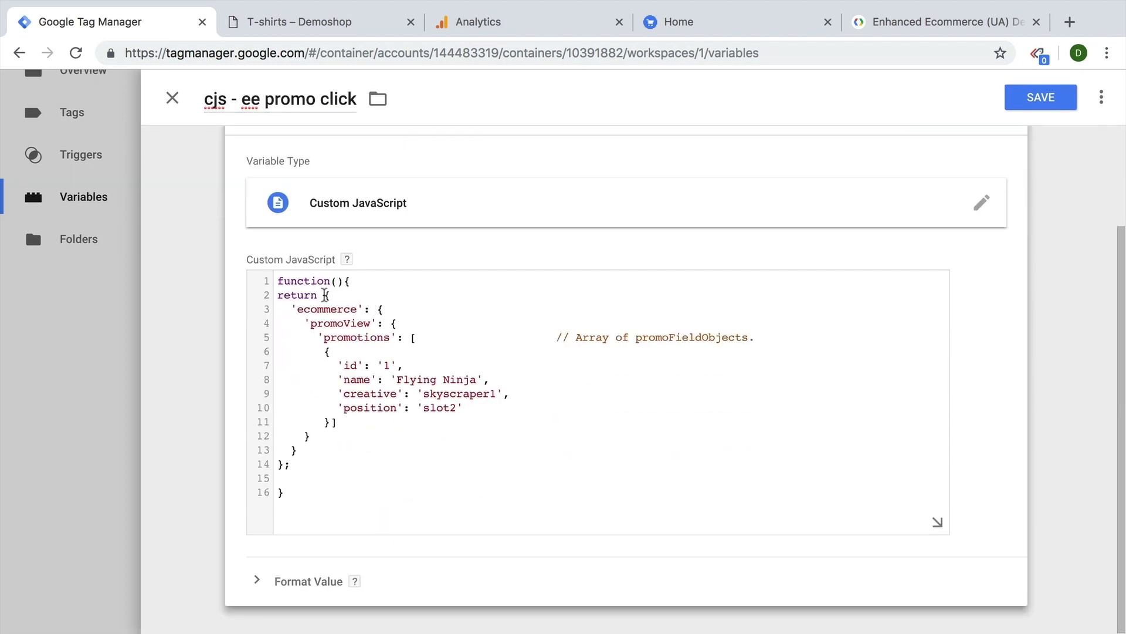
Replace the returned promoView object with the pasted promotion click code, removing the dataLayer.push wrapper.
left_click_drag(324, 295, 290, 465)
key("BackSpace")
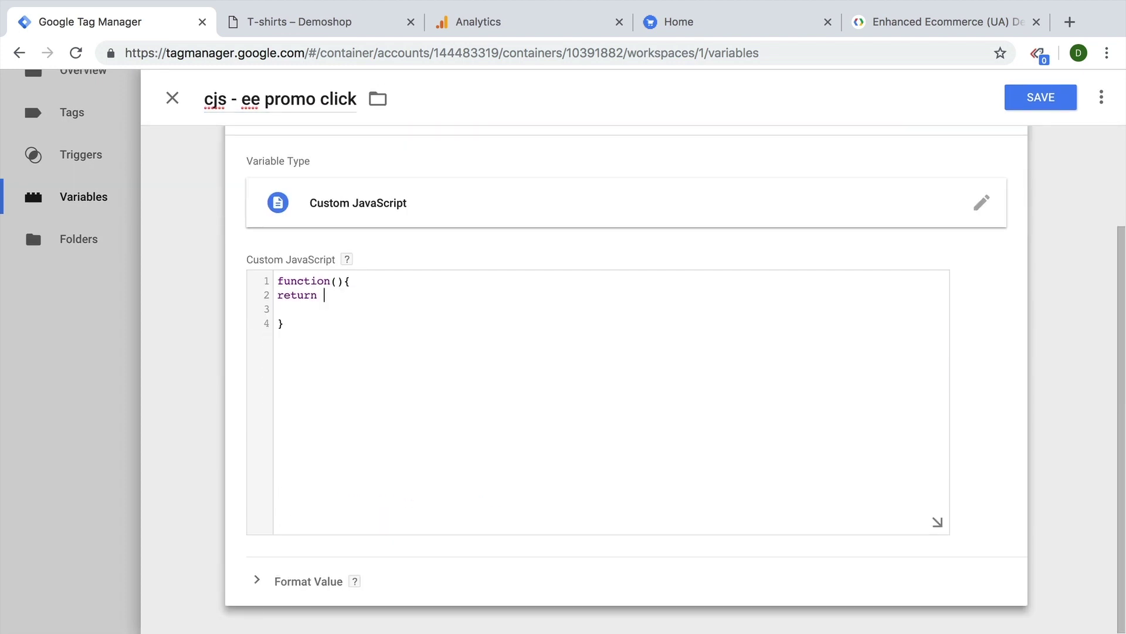
key("ctrl+v")
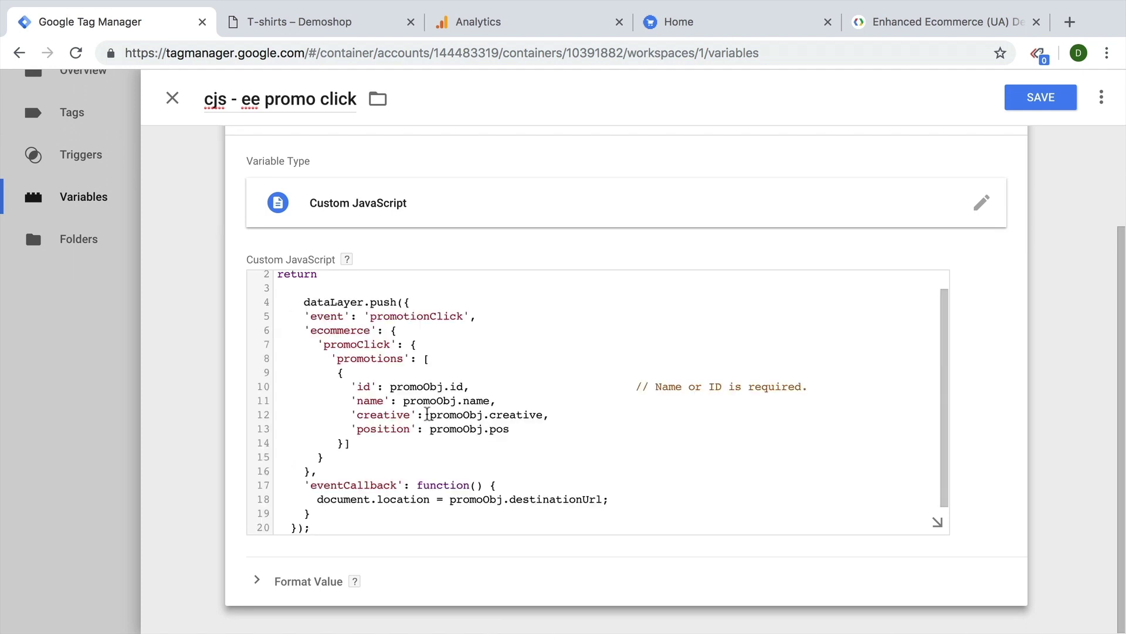
scroll(427, 413, "down", 1)
scroll(427, 413, "up", 2)
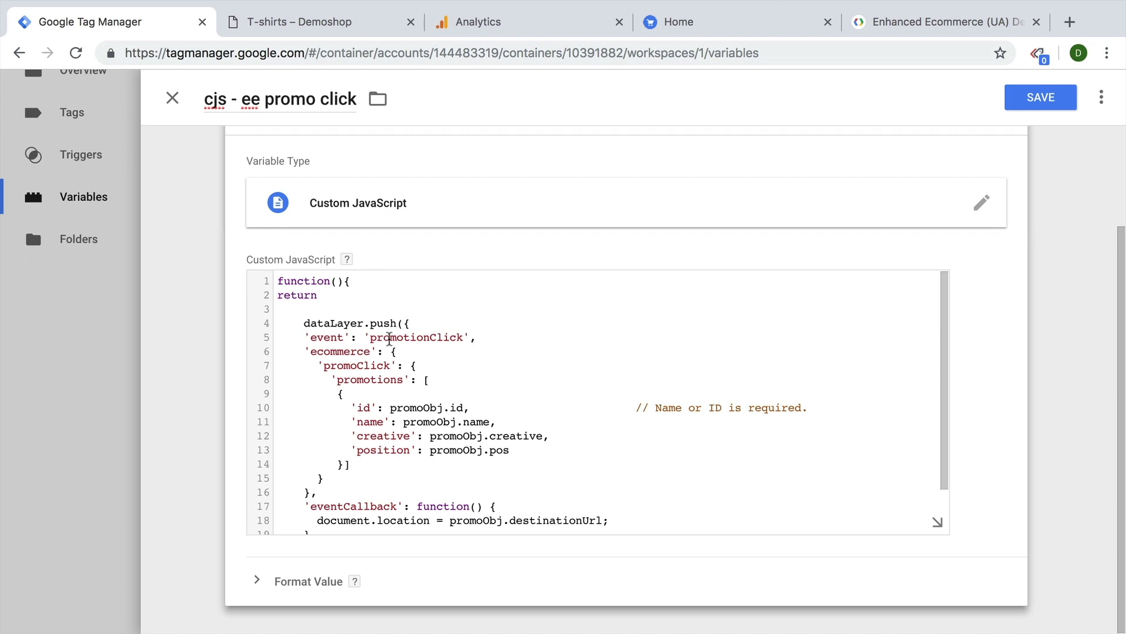
double_click(329, 351)
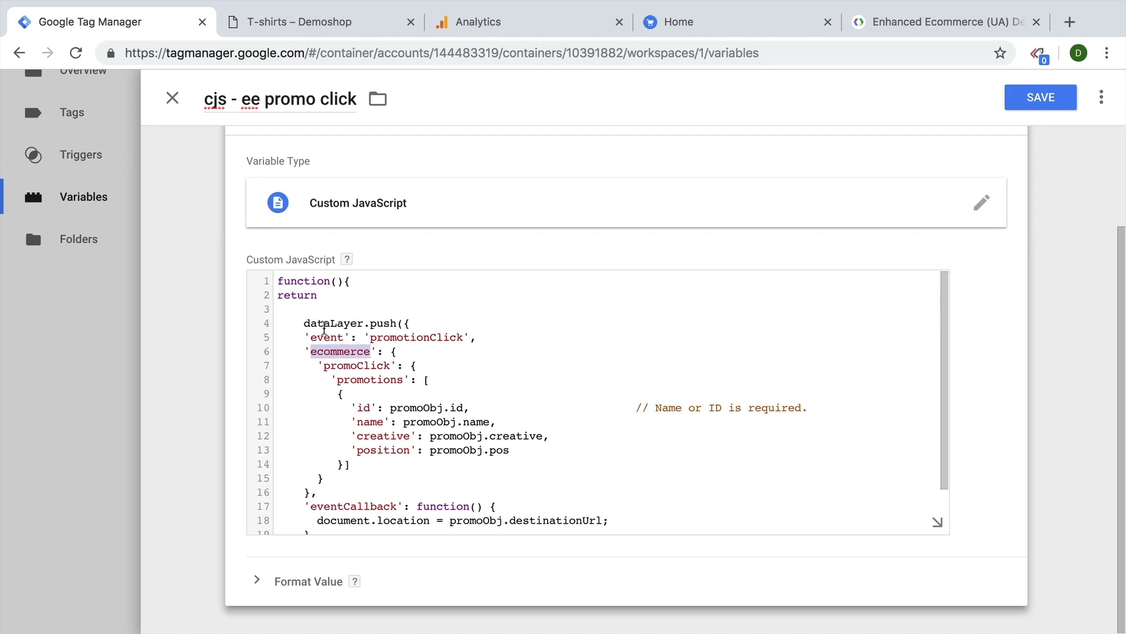
left_click_drag(403, 323, 301, 323)
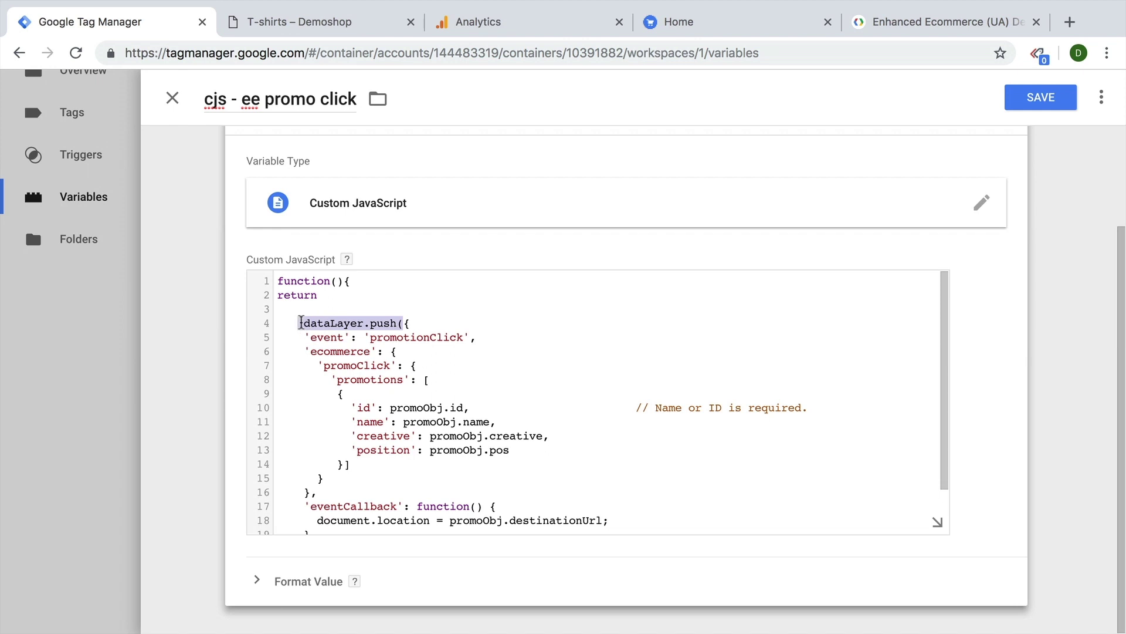
key("BackSpace")
scroll(321, 411, "down", 1)
left_click(311, 495)
key("BackSpace")
key("BackSpace")
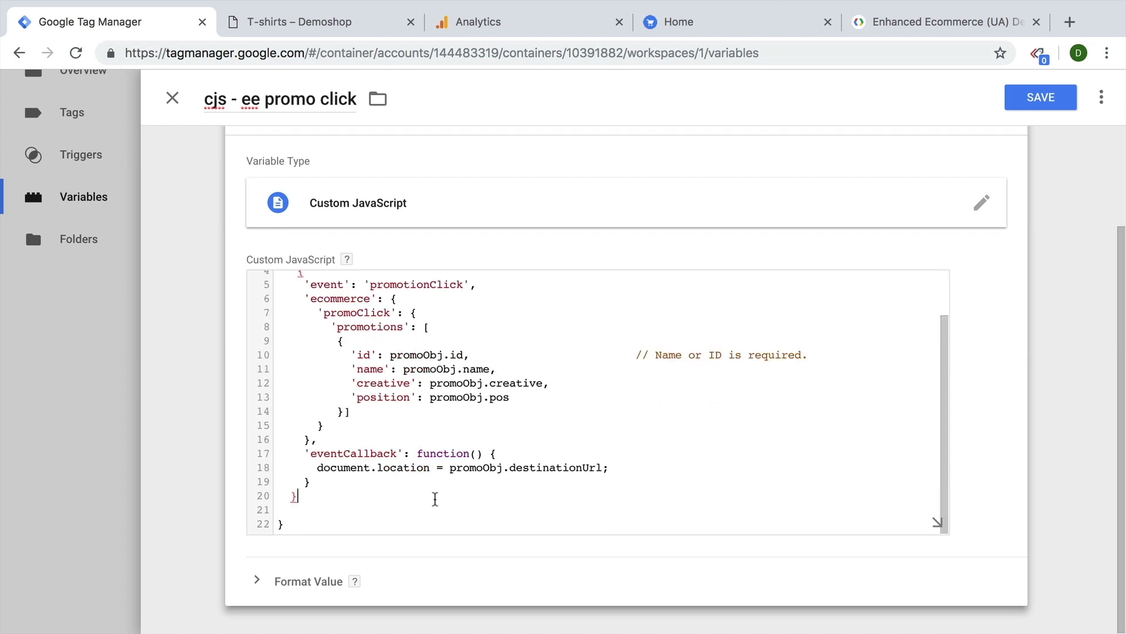
Select the eventCallback section of the promotion click example in the developer guide.
left_click(915, 16)
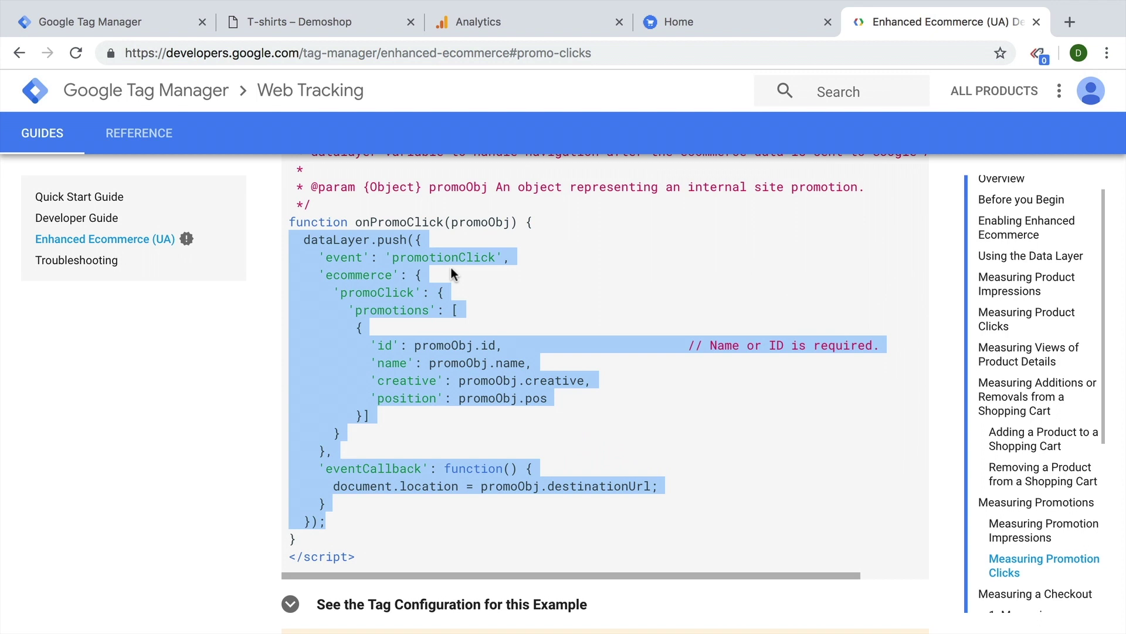
left_click(480, 358)
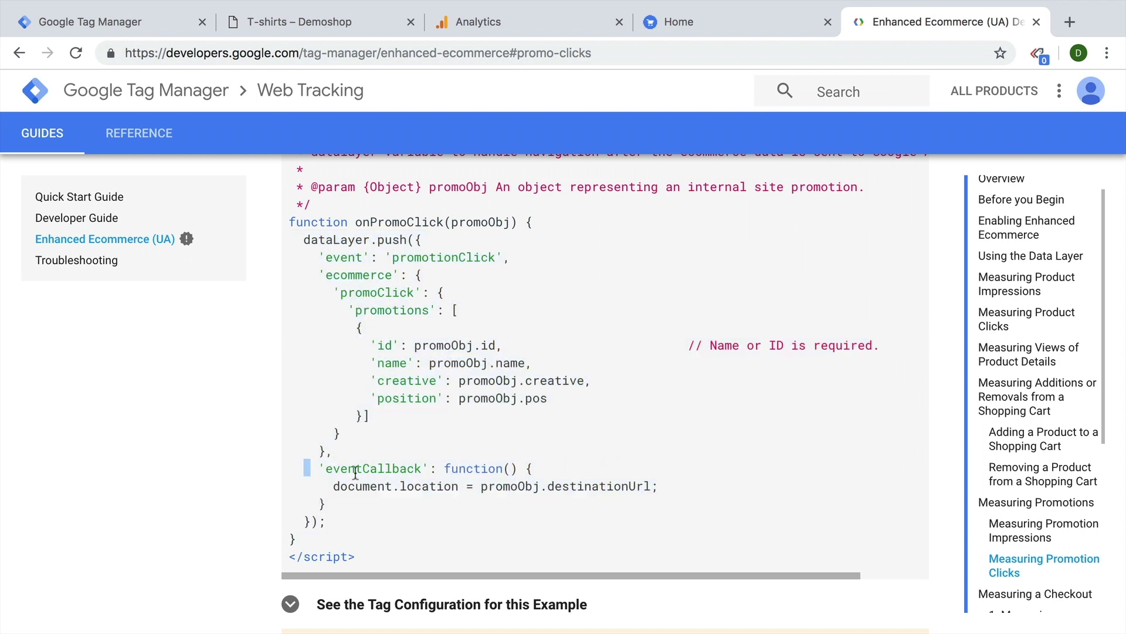
left_click_drag(304, 468, 452, 527)
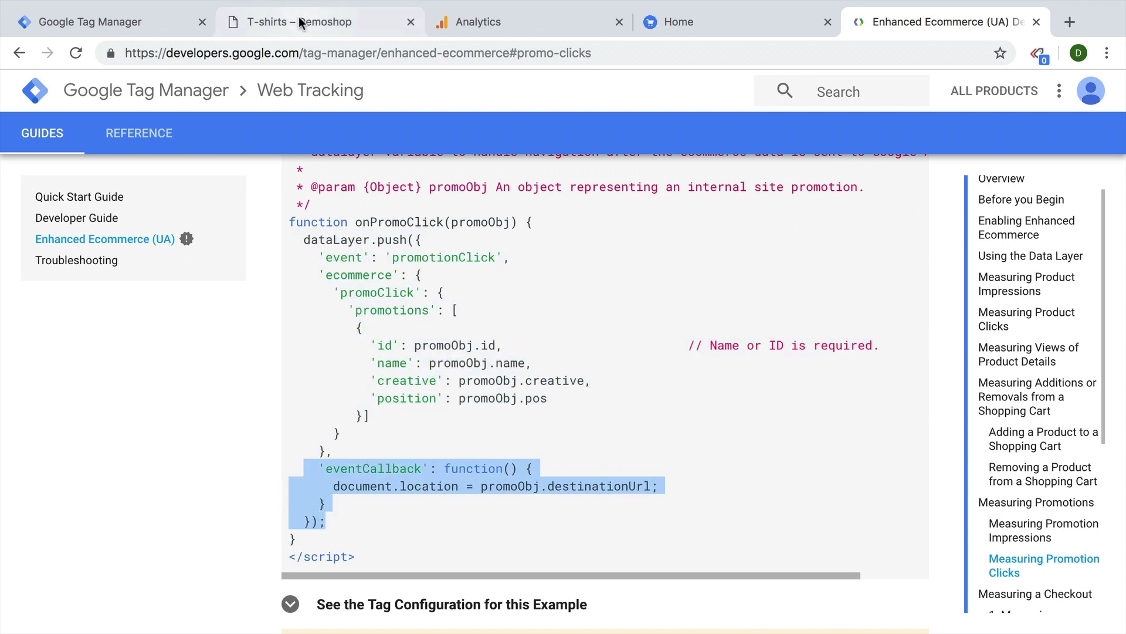
Delete the eventCallback block from the 'cjs - ee promo click' code.
left_click(105, 23)
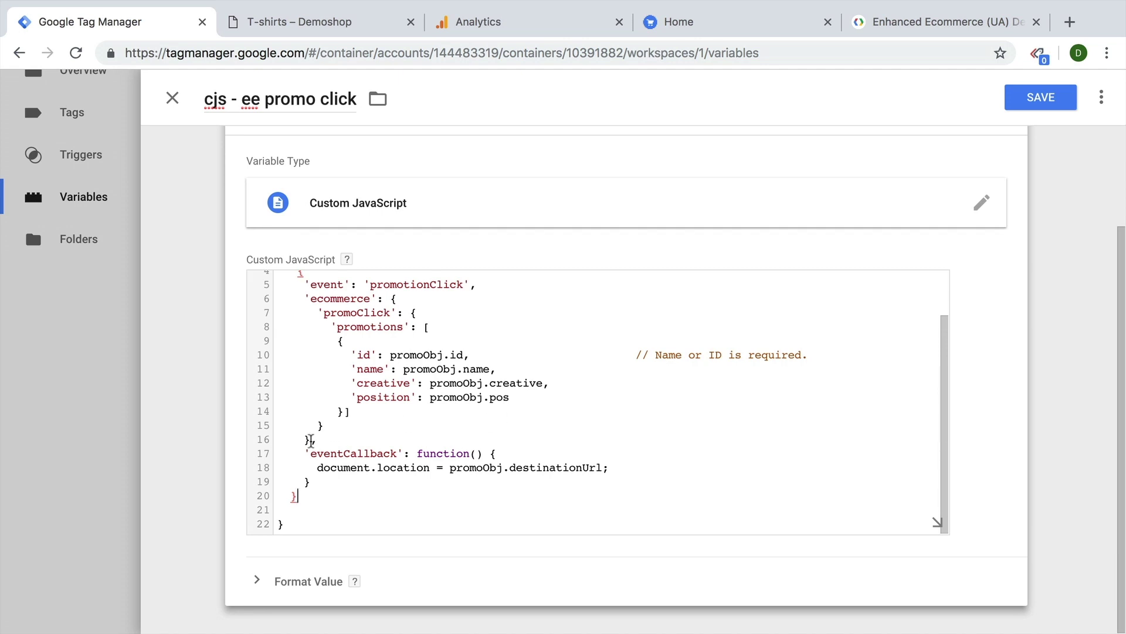
left_click_drag(311, 441, 330, 484)
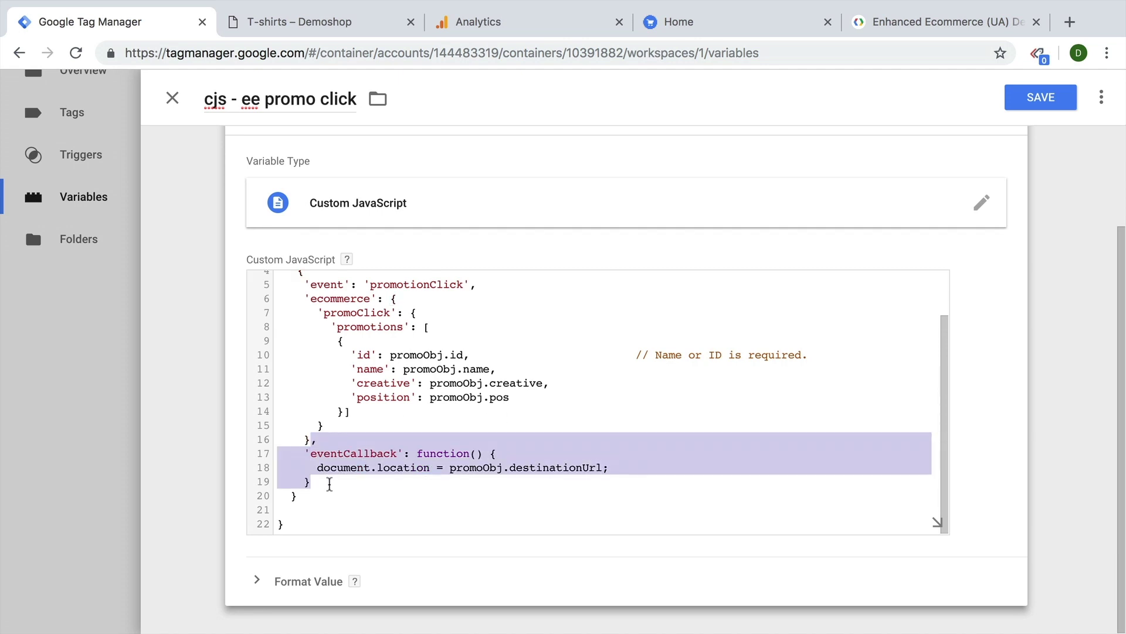
key("BackSpace")
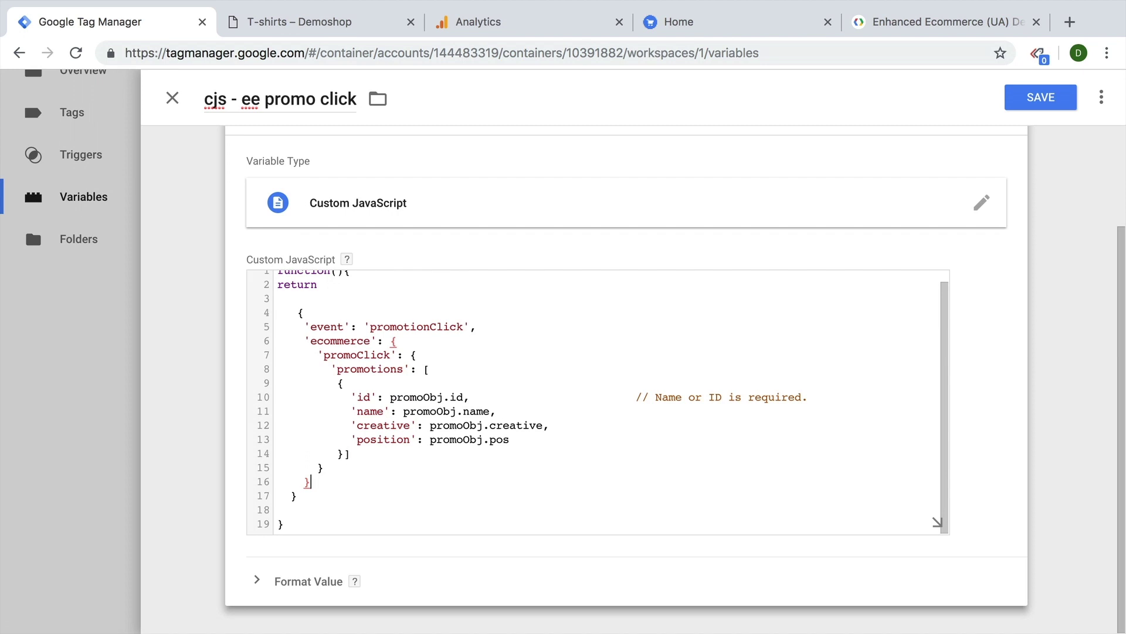
left_click(311, 308)
Delete the 'event': 'promotionClick' line and the blank lines, then review the promoObj fields.
left_click(321, 297)
left_click_drag(299, 326, 515, 326)
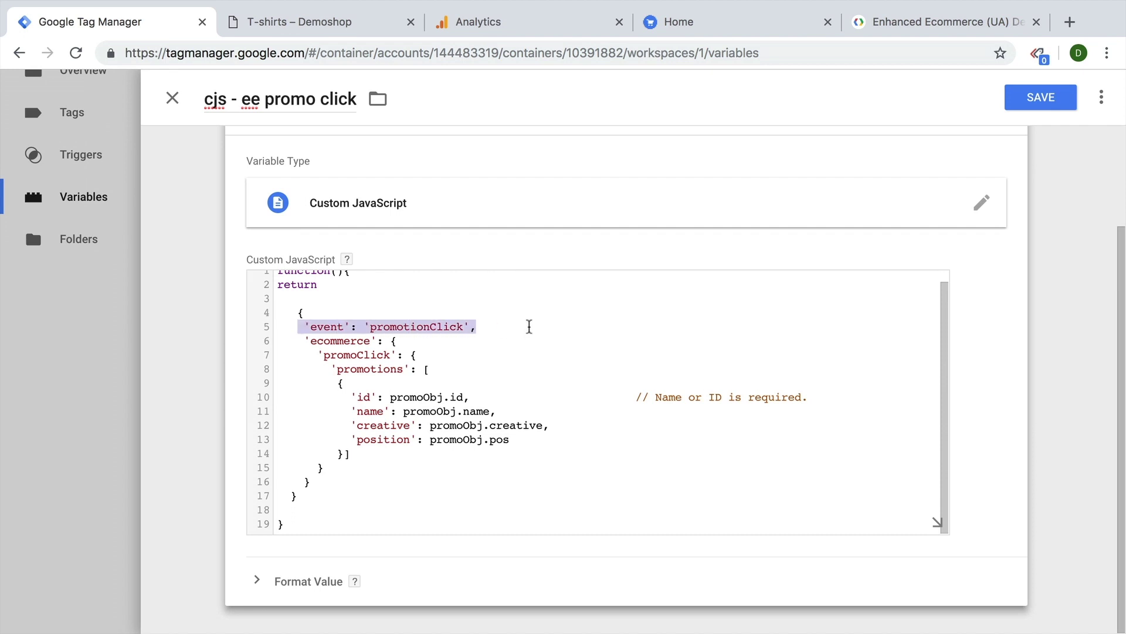
key("BackSpace")
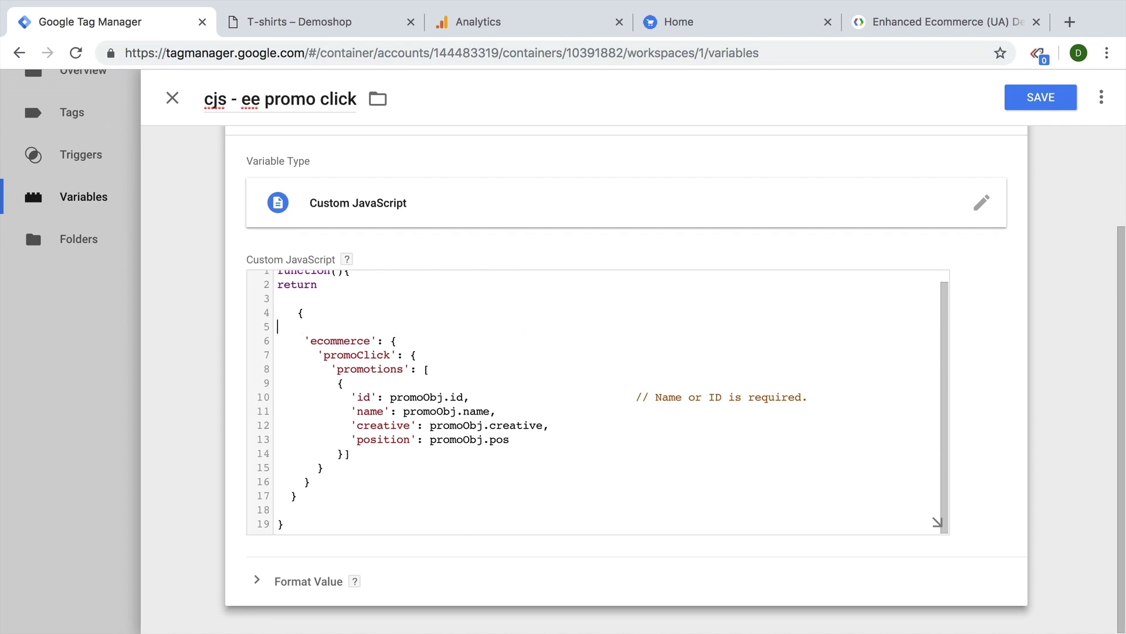
key("BackSpace")
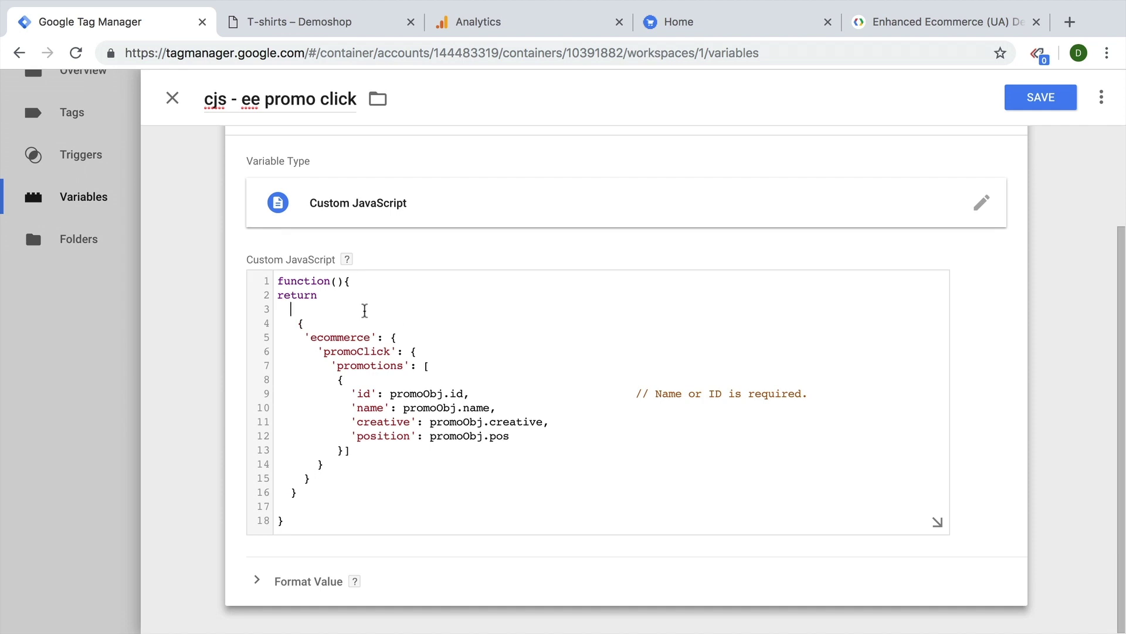
key("BackSpace")
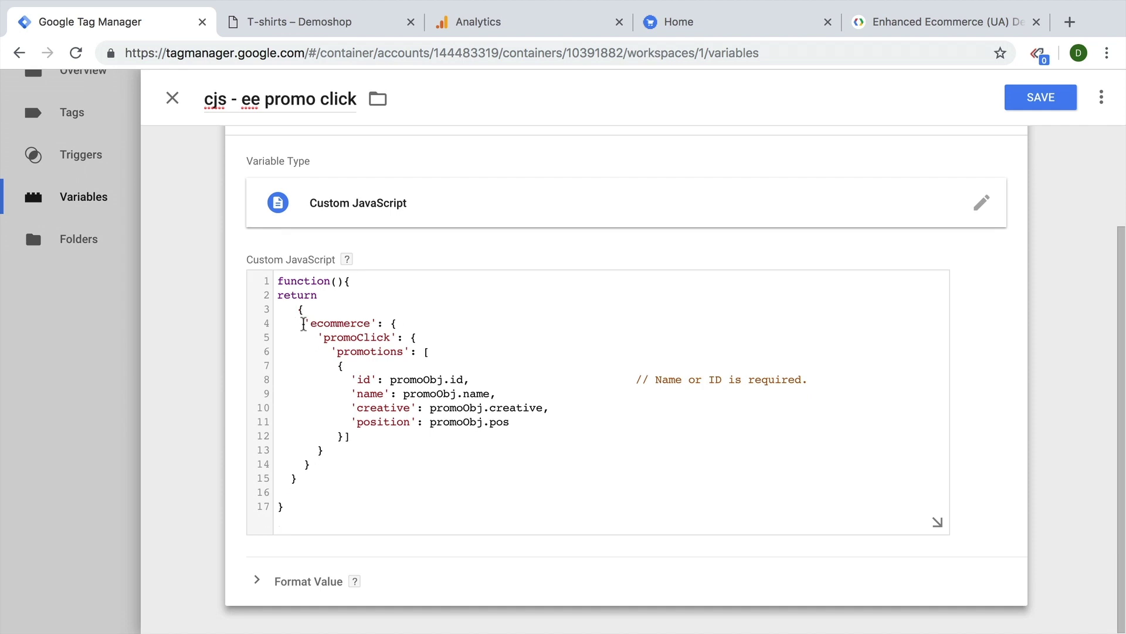
mouse_move(303, 323)
left_mouse_down()
mouse_move(607, 390)
mouse_move(607, 488)
left_mouse_up()
left_click(606, 483)
double_click(406, 380)
double_click(425, 393)
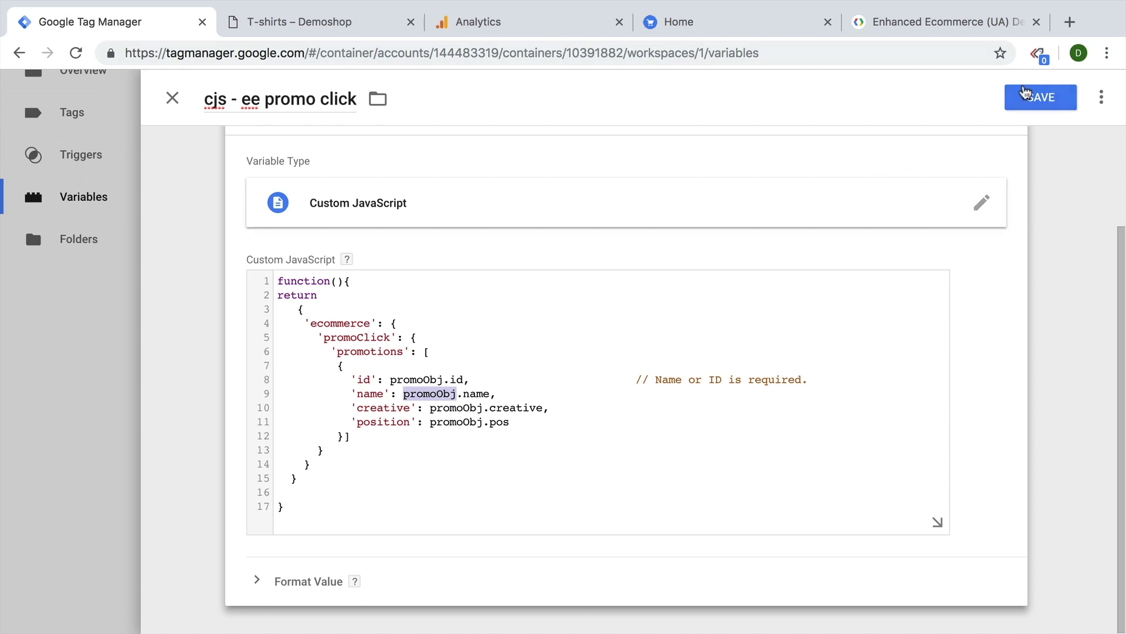
Save the promo click variable and copy the fixed promotion object from 'cjs - ee promo view'.
left_click(1026, 96)
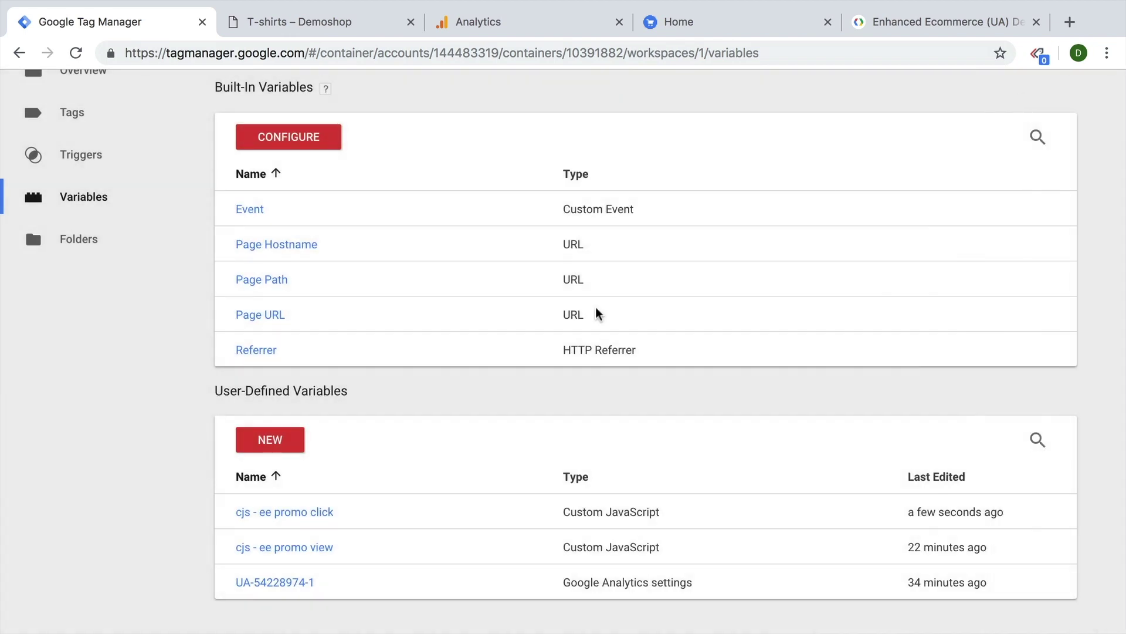
left_click(322, 546)
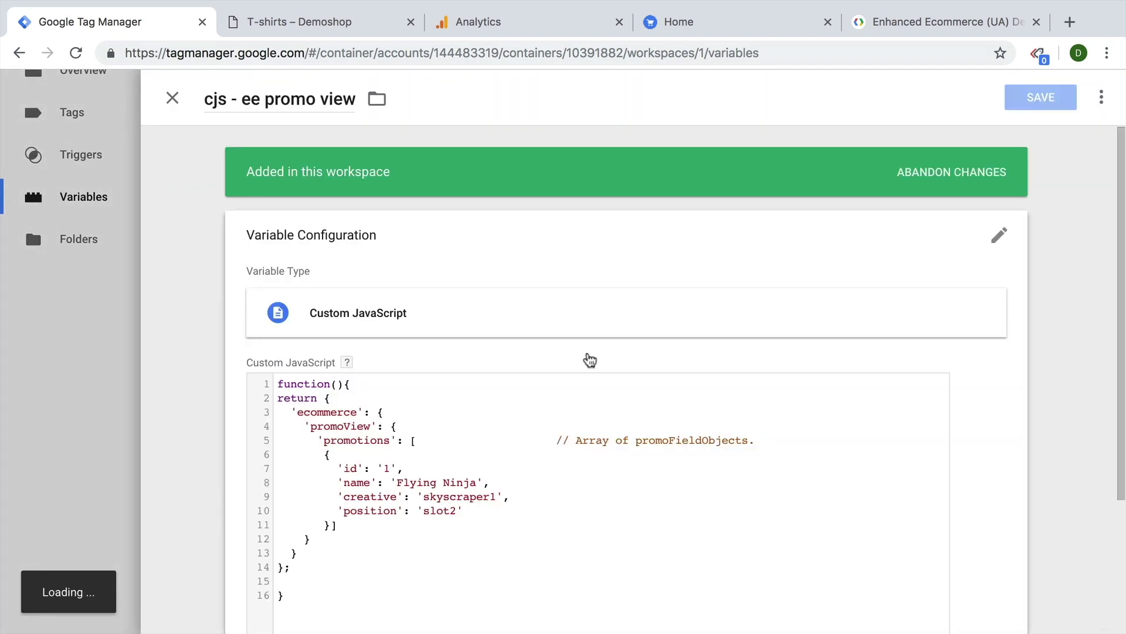
scroll(350, 335, "down", 4)
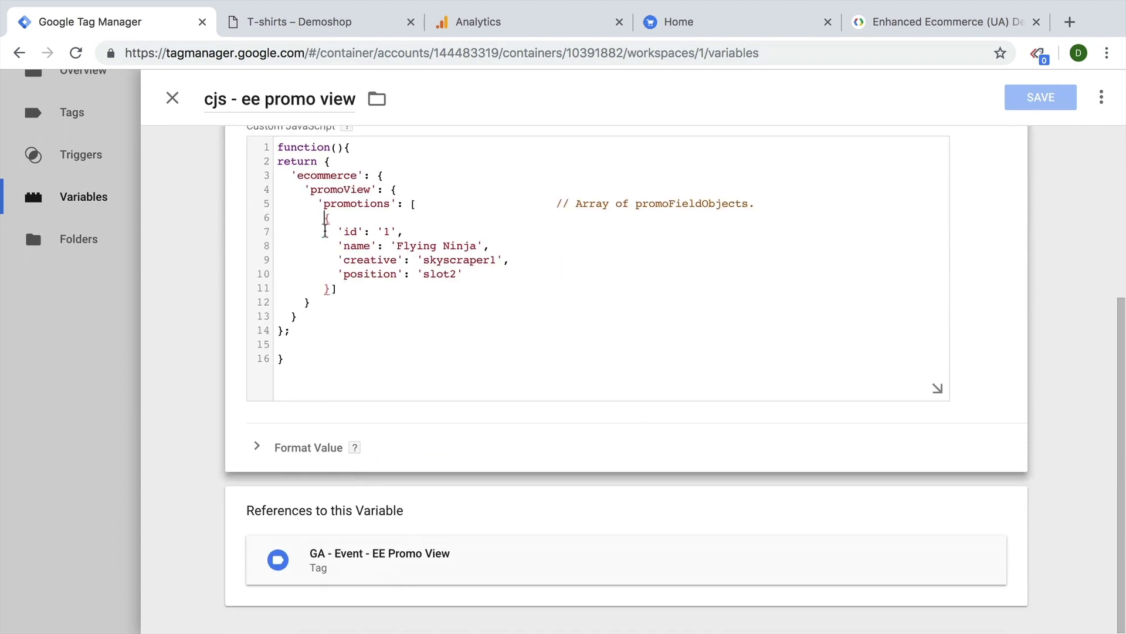
left_click_drag(324, 218, 326, 289)
key("ctrl+c")
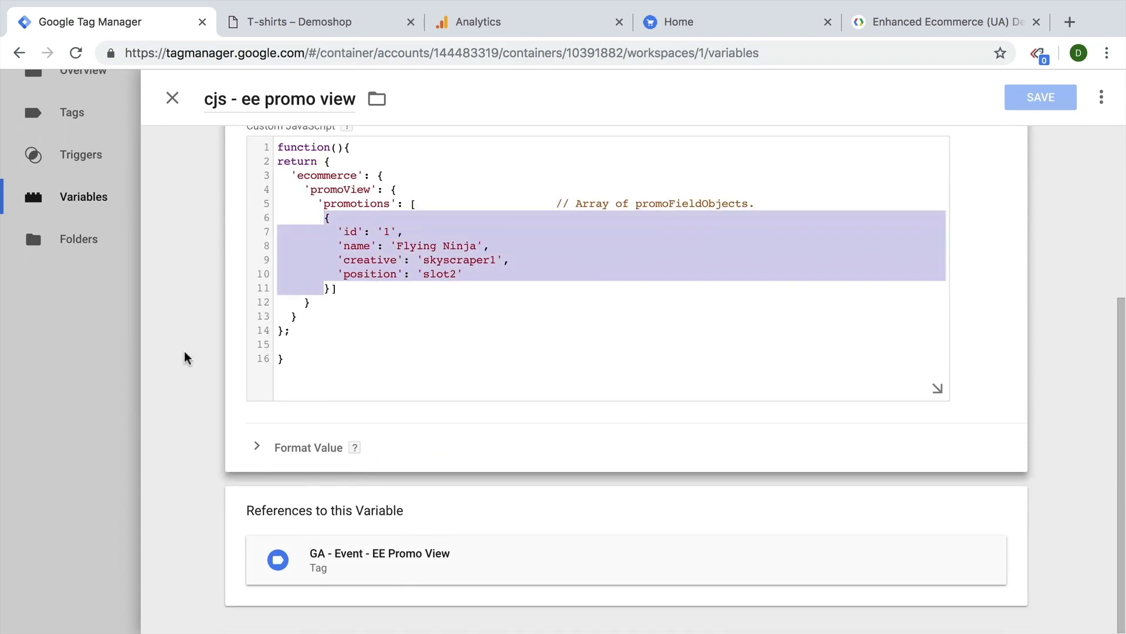
scroll(107, 368, "up", 1)
left_click(108, 368)
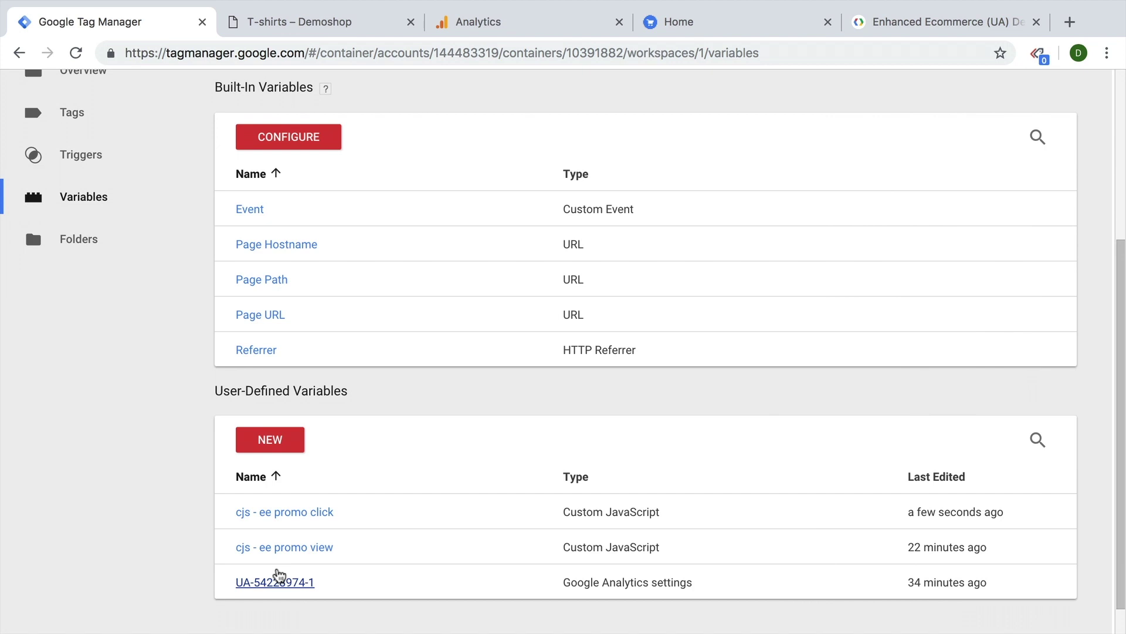
Paste the Flying Ninja promotion values over the promoObj fields in 'cjs - ee promo click' and save.
left_click(285, 516)
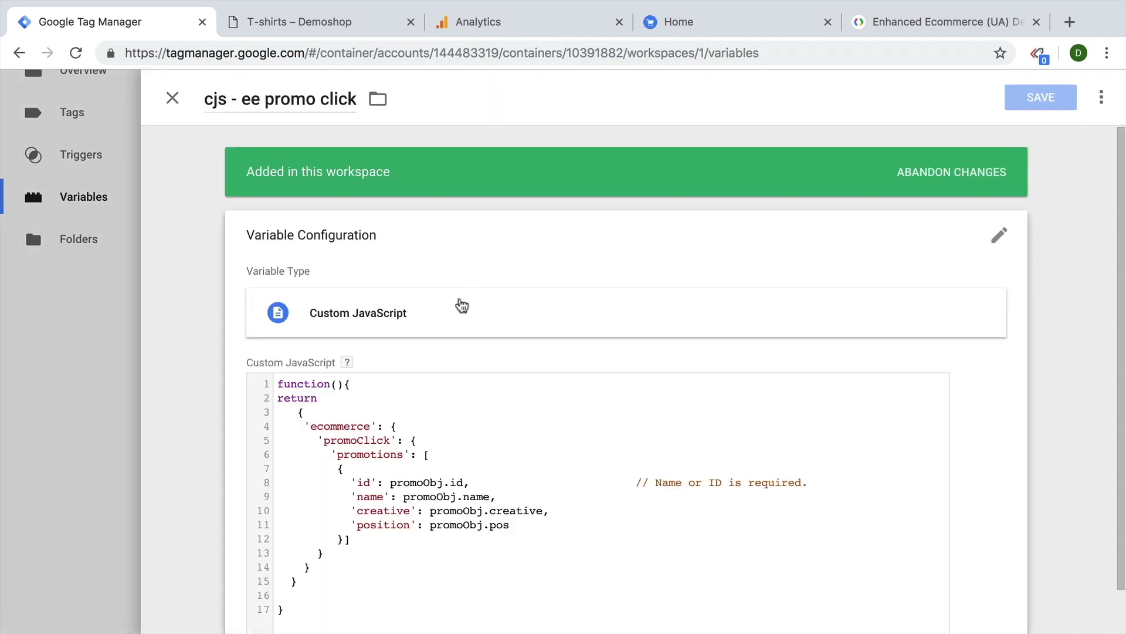
scroll(352, 446, "down", 2)
key("ctrl+v")
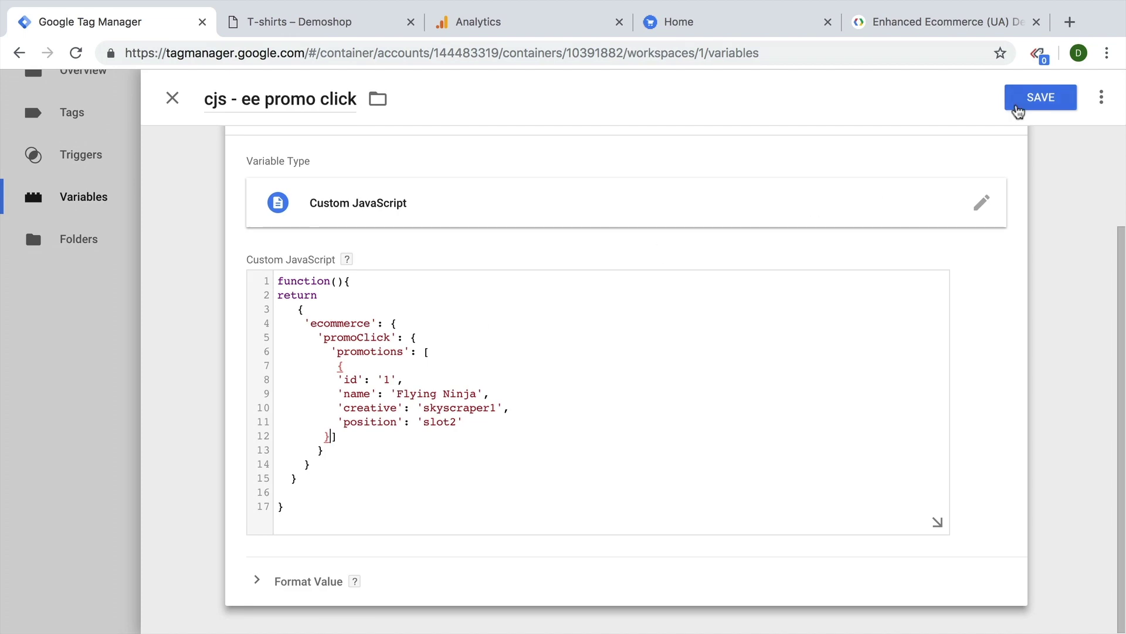
left_click(1017, 109)
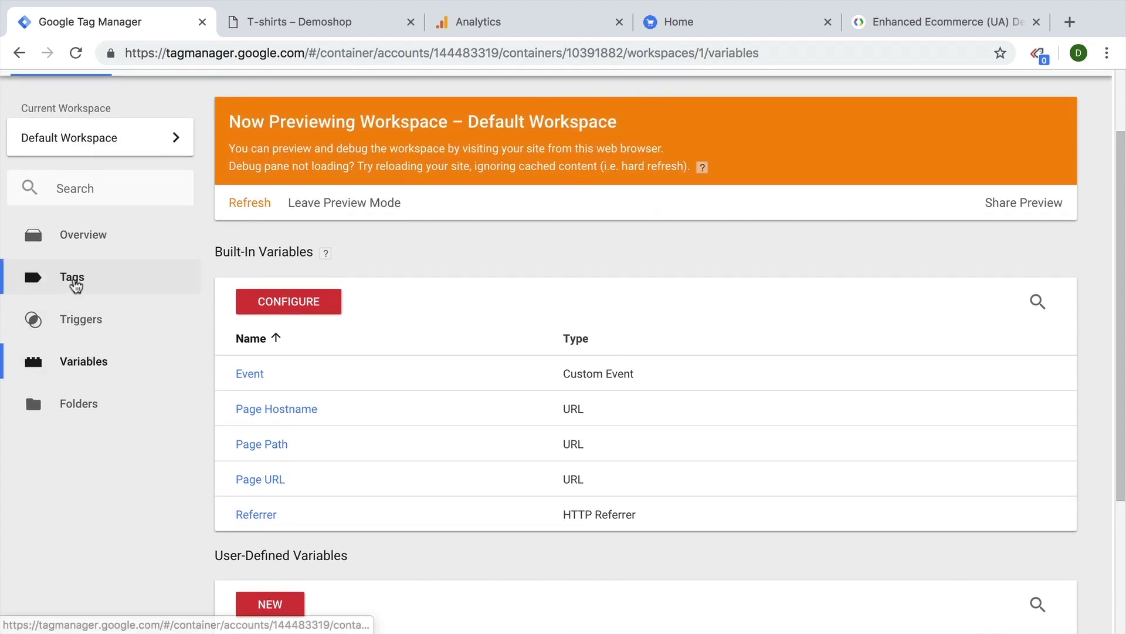
Duplicate the 'GA - Event - EE Promo View' tag as 'GA - Event - EE Promo Click'.
left_click(74, 281)
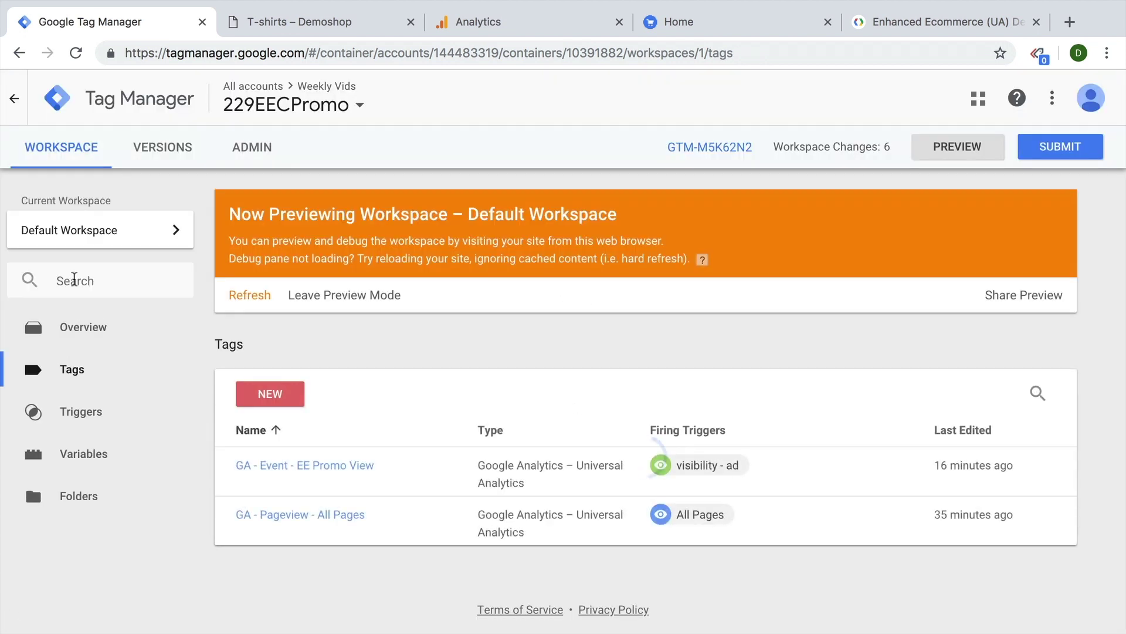
left_click(347, 467)
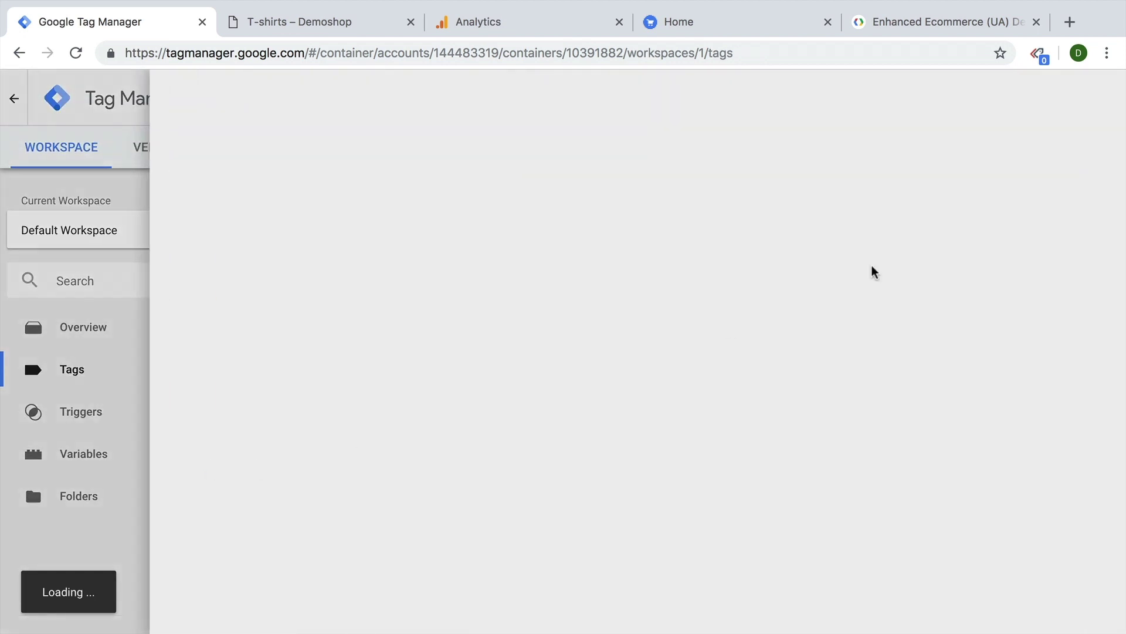
left_click(1102, 97)
left_click(1040, 139)
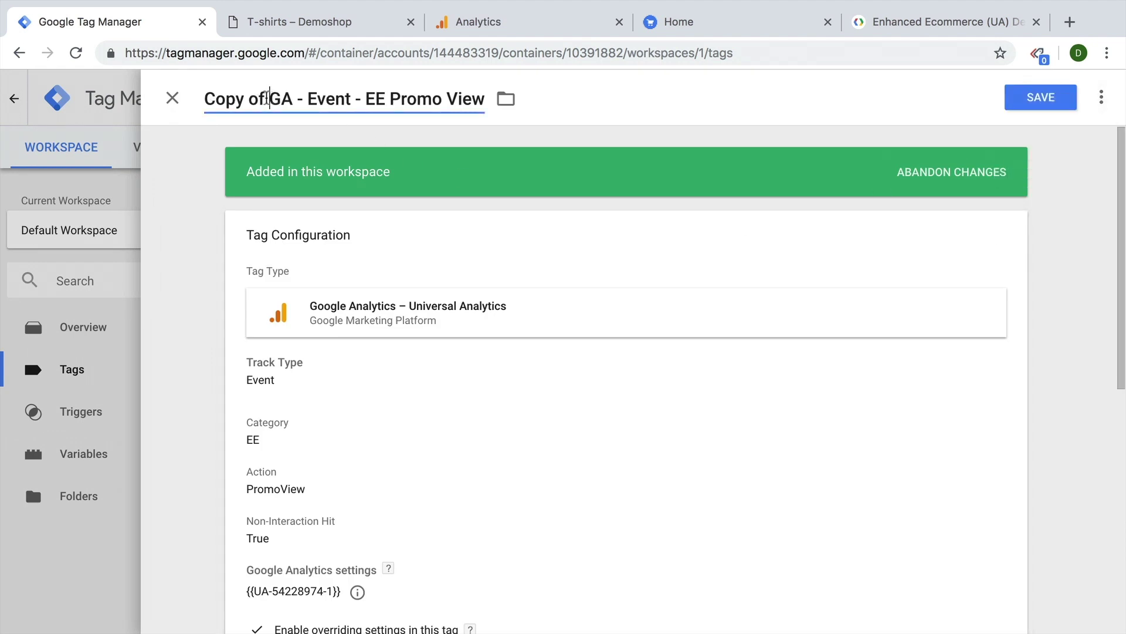
left_click_drag(270, 97, 204, 97)
key("BackSpace")
double_click(398, 98)
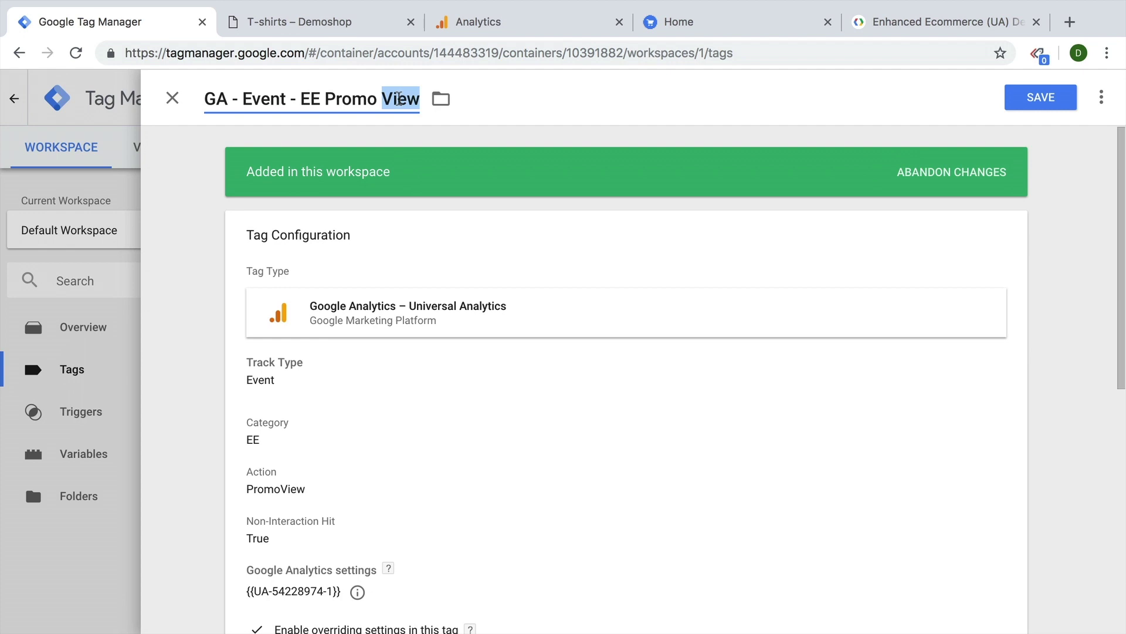
type("Click")
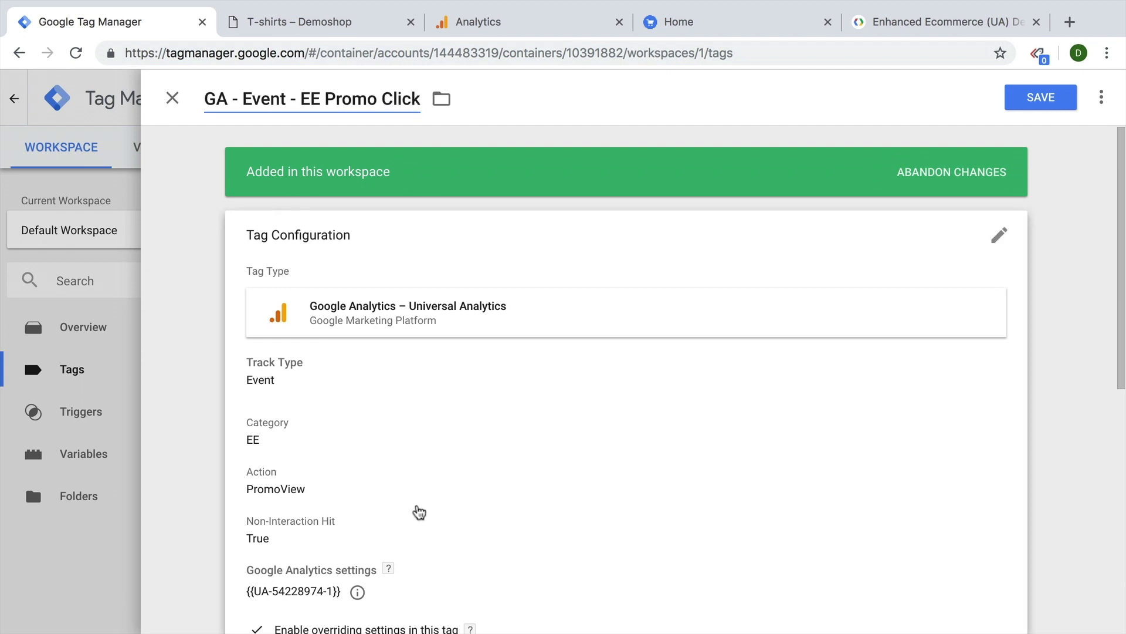
Set the tag's action to PromoClick and read ecommerce data from {{cjs - ee promo click}}.
left_click(417, 512)
scroll(641, 435, "down", 3)
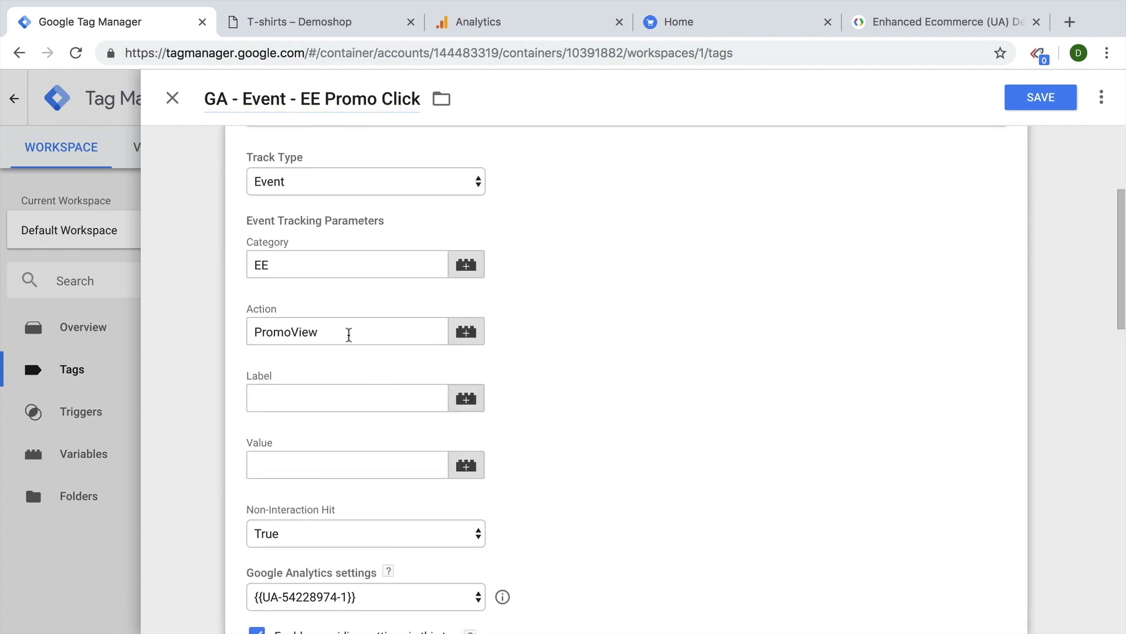
double_click(348, 333)
type("P")
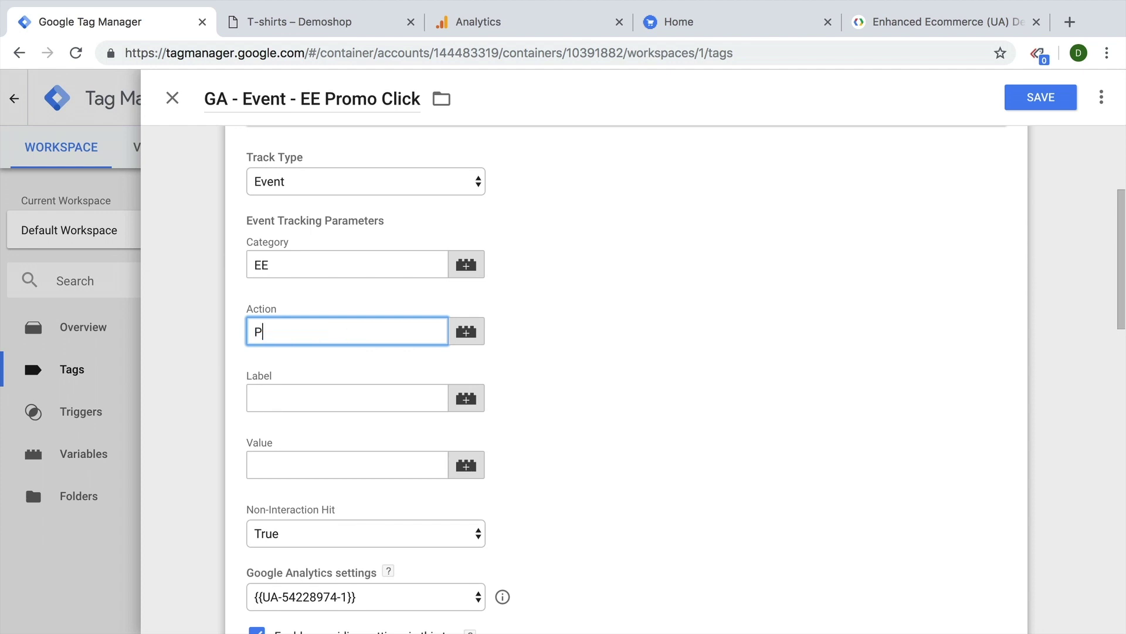
type("romo Click")
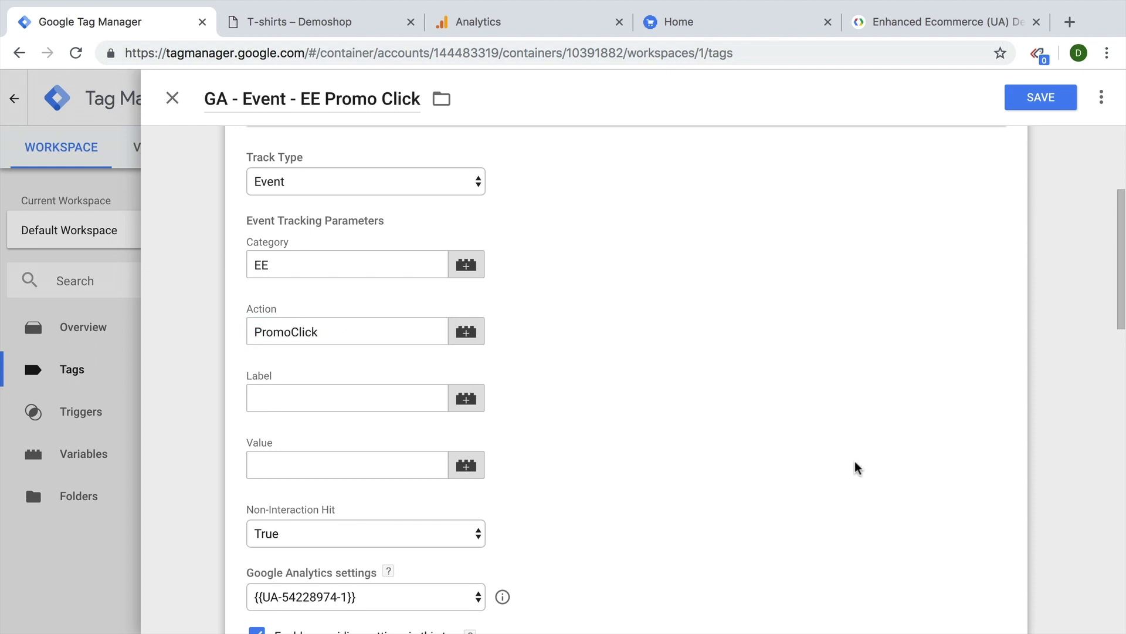
scroll(856, 466, "down", 5)
scroll(857, 469, "down", 4)
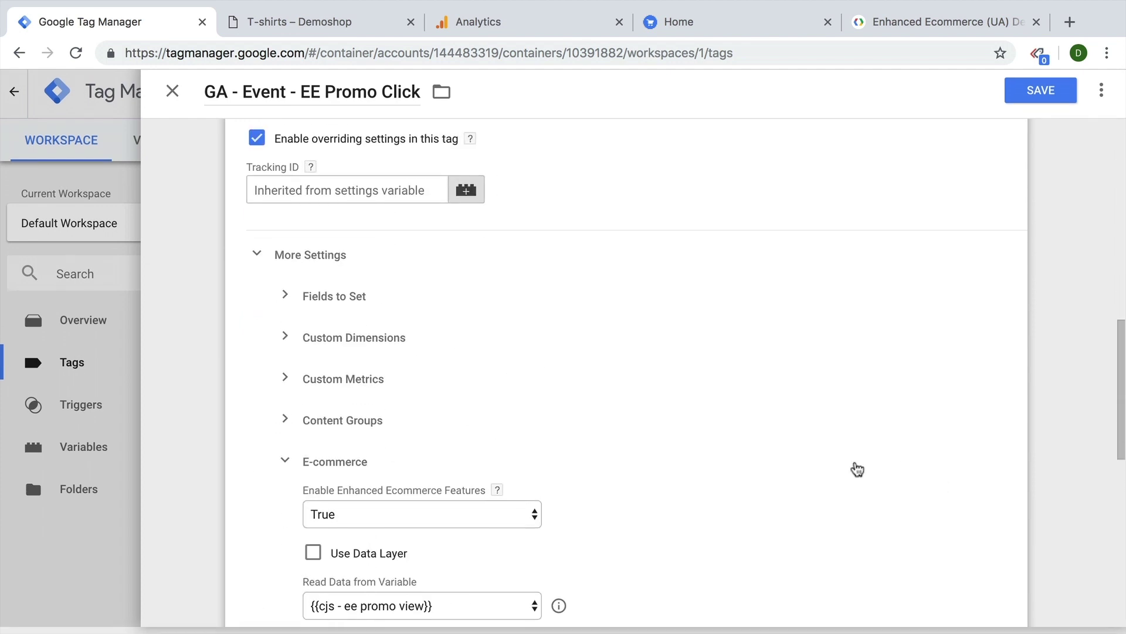
scroll(855, 467, "down", 4)
left_click(504, 414)
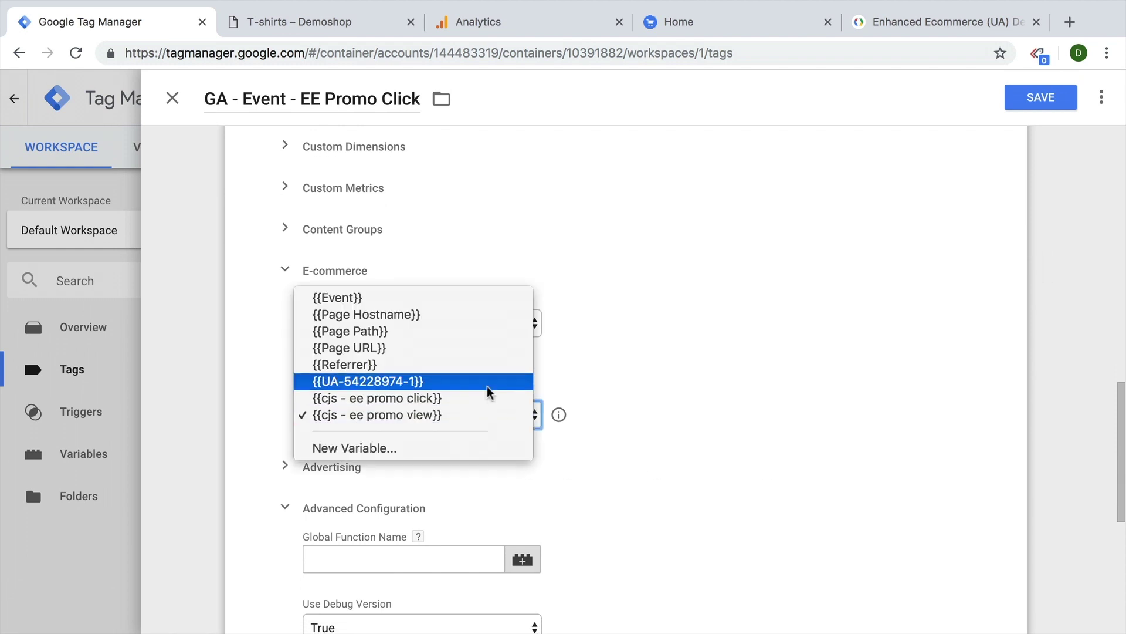
left_click(476, 399)
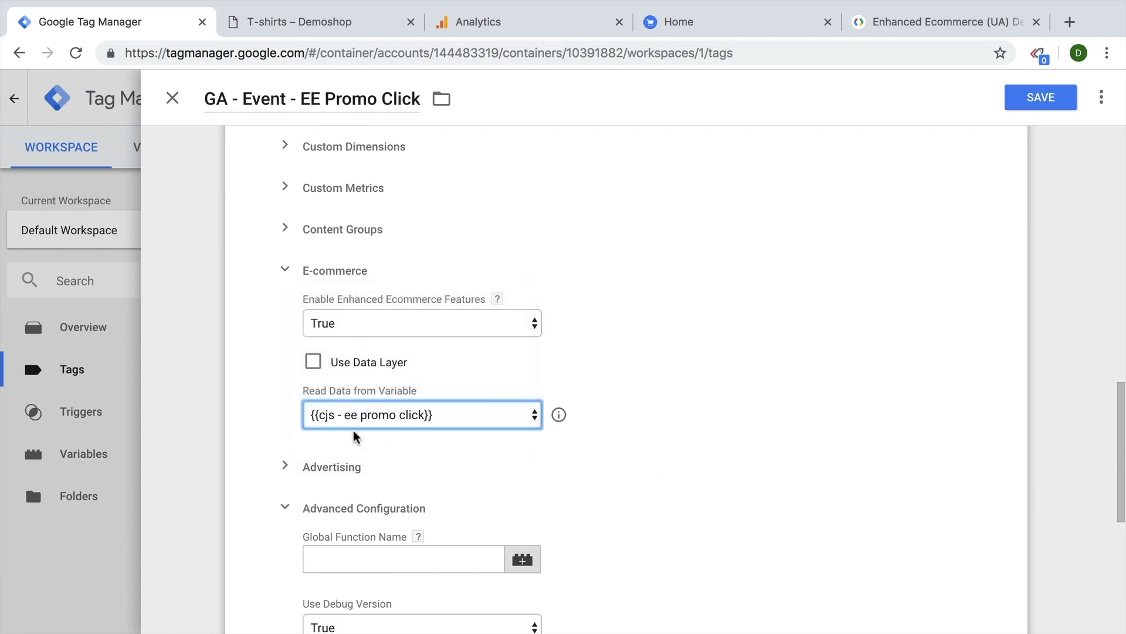
scroll(632, 432, "down", 1)
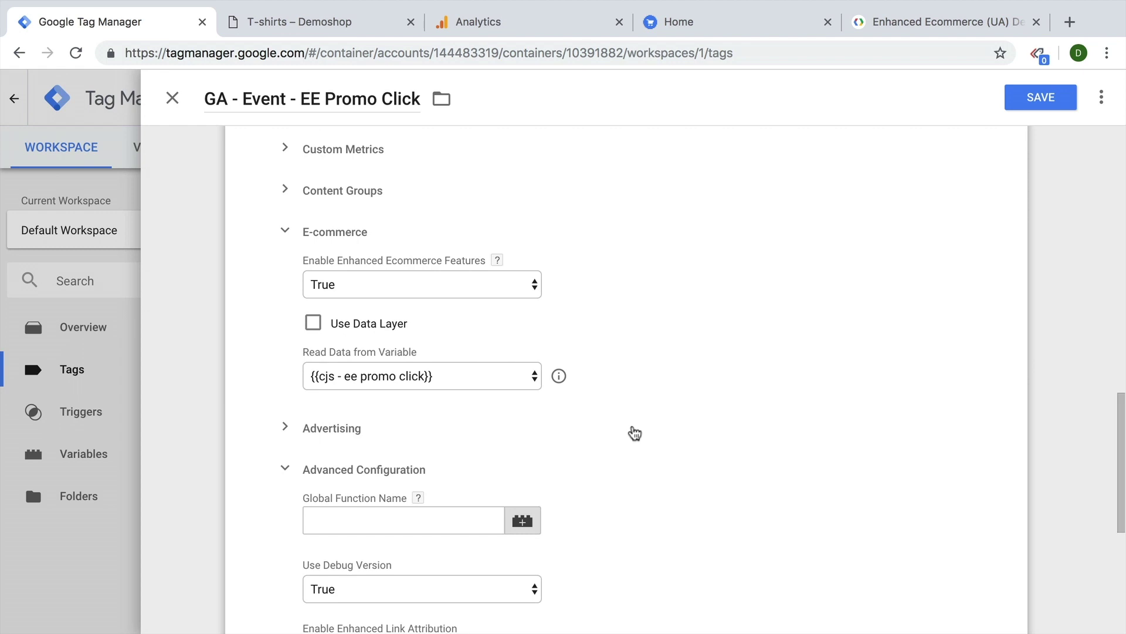
scroll(633, 432, "down", 6)
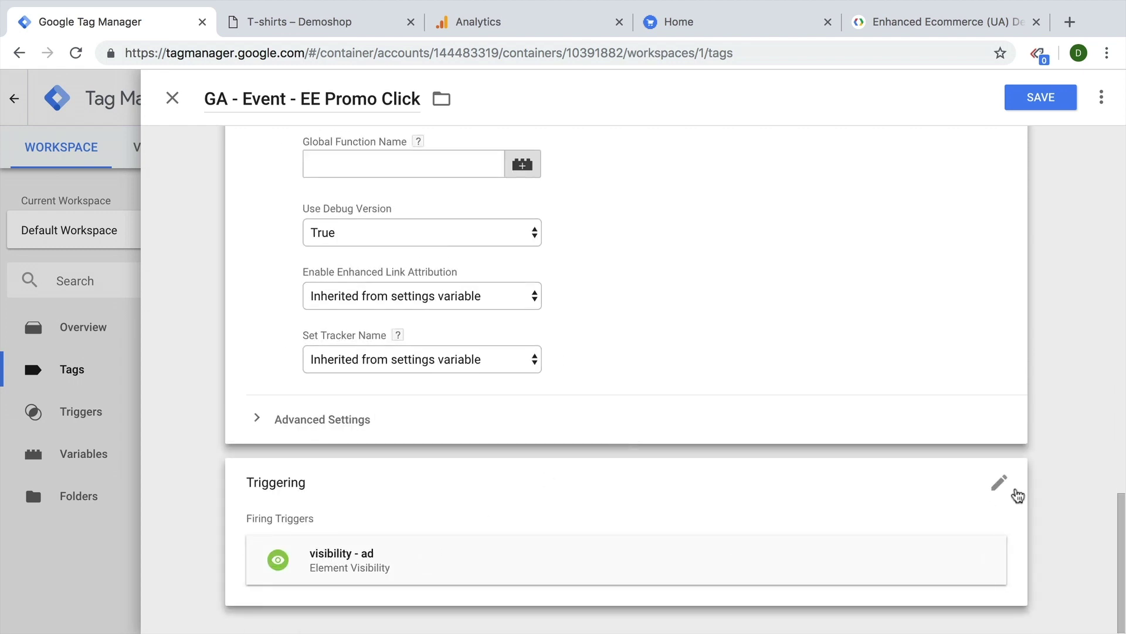
Remove the 'visibility - ad' trigger and create a new Click - All Elements trigger.
left_click(999, 482)
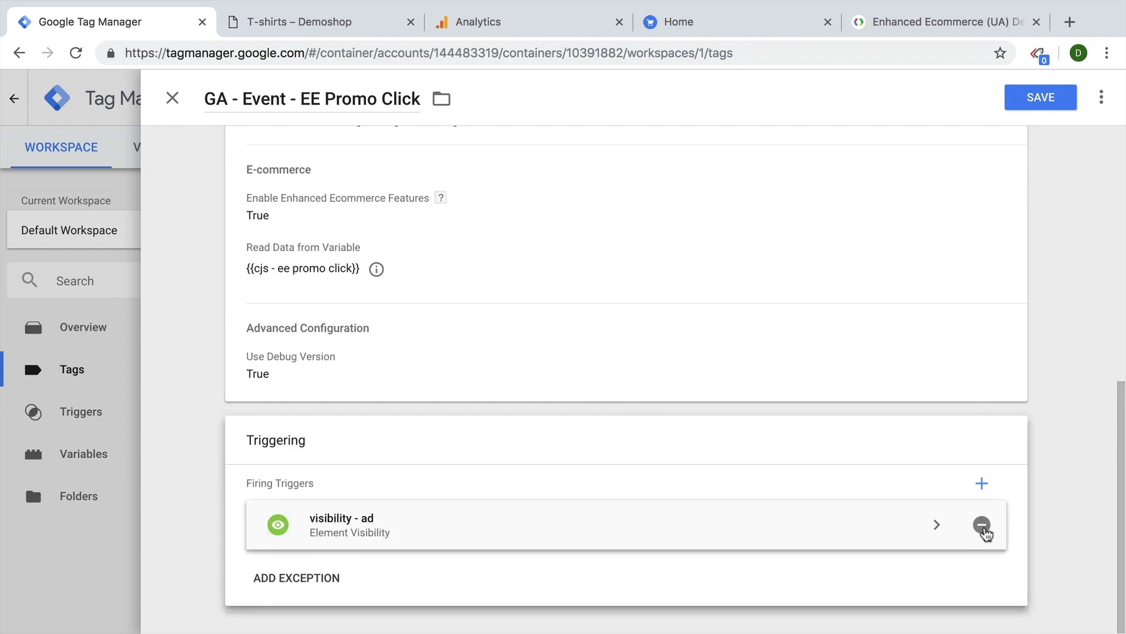
left_click(983, 525)
left_click(626, 478)
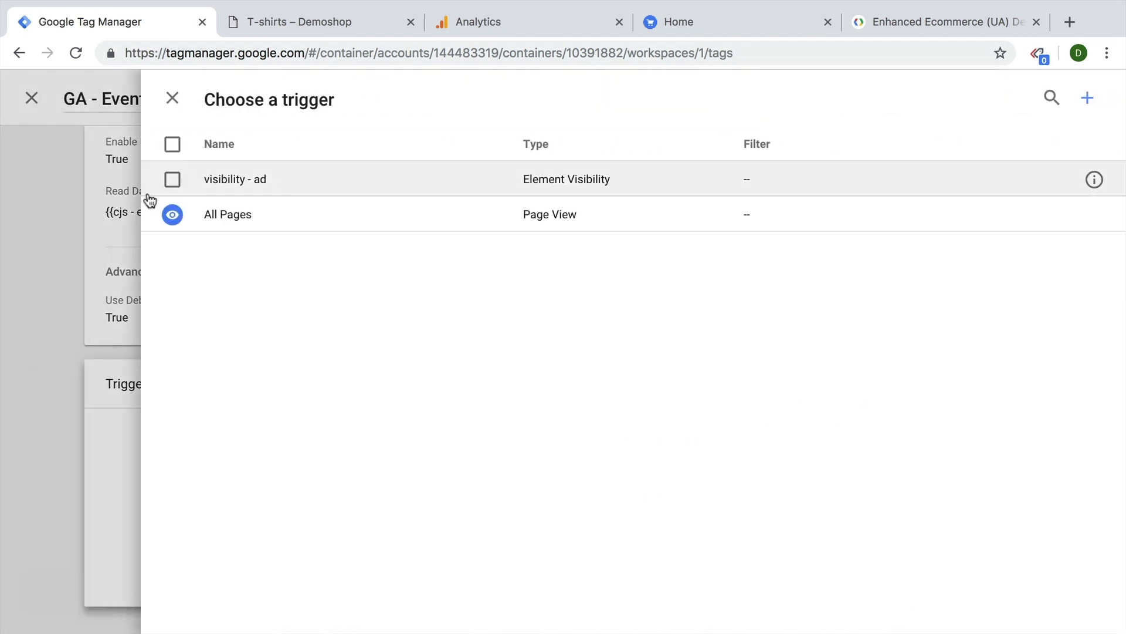
left_click(1089, 96)
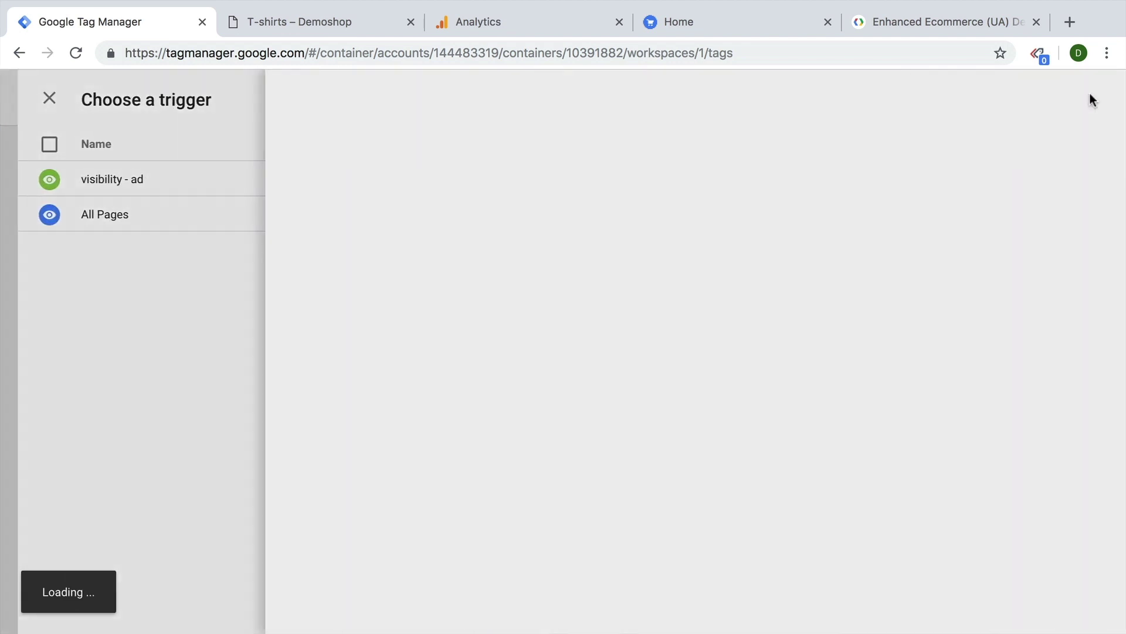
left_click(583, 234)
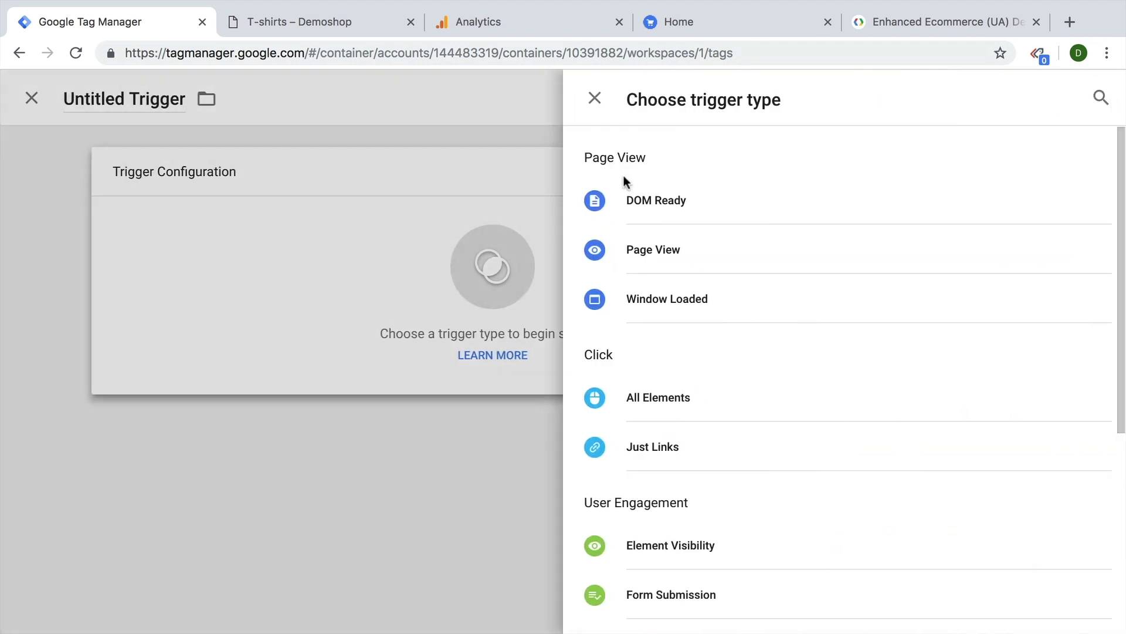
left_click(643, 402)
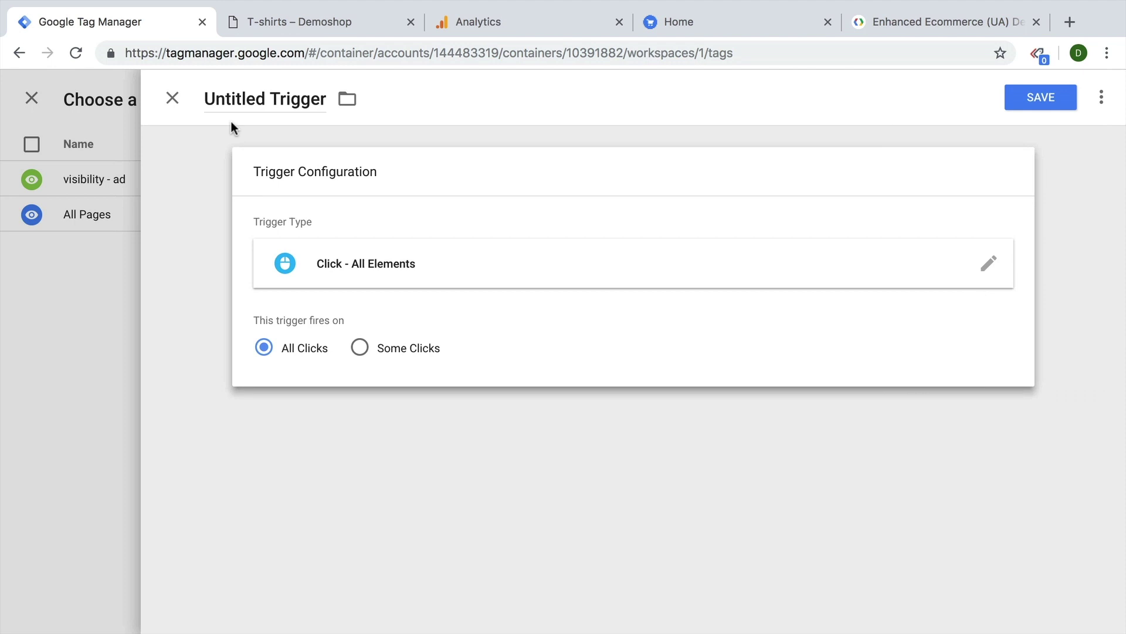
Name the trigger 'click - generic', save it, and save the EE Promo Click tag.
left_click(246, 101)
type("click -")
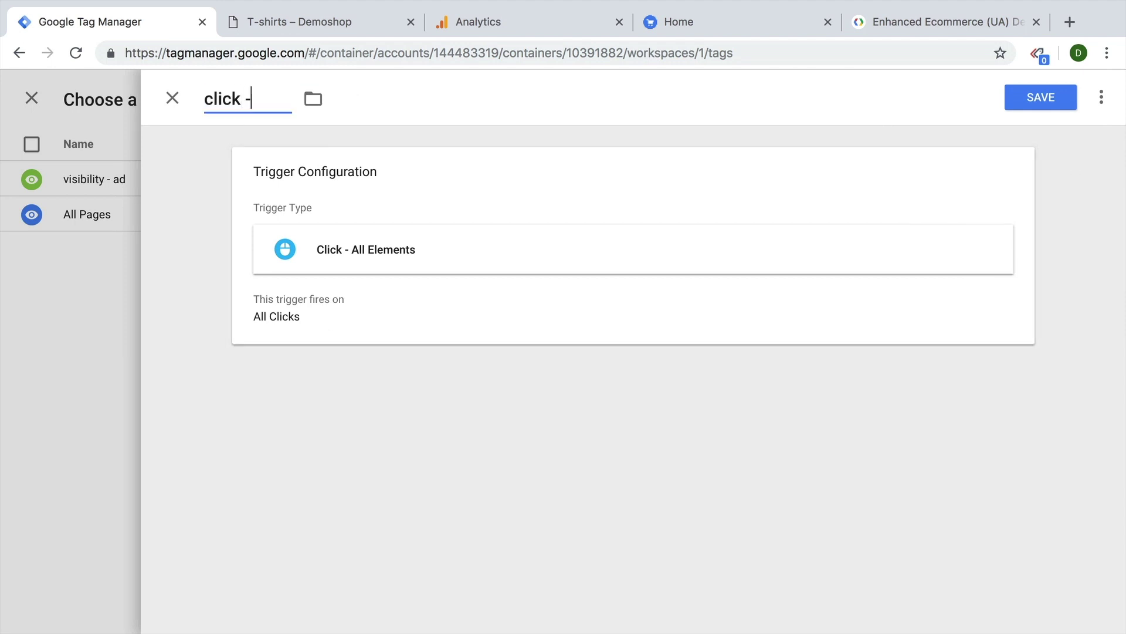
type(" generic")
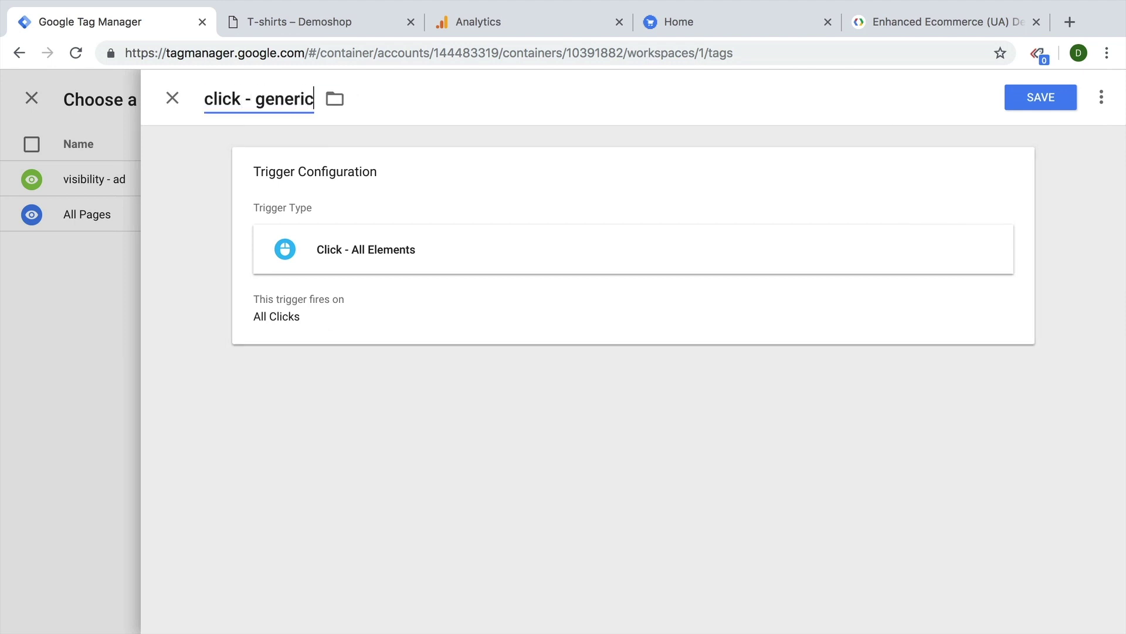
left_click(1033, 98)
left_click(1033, 101)
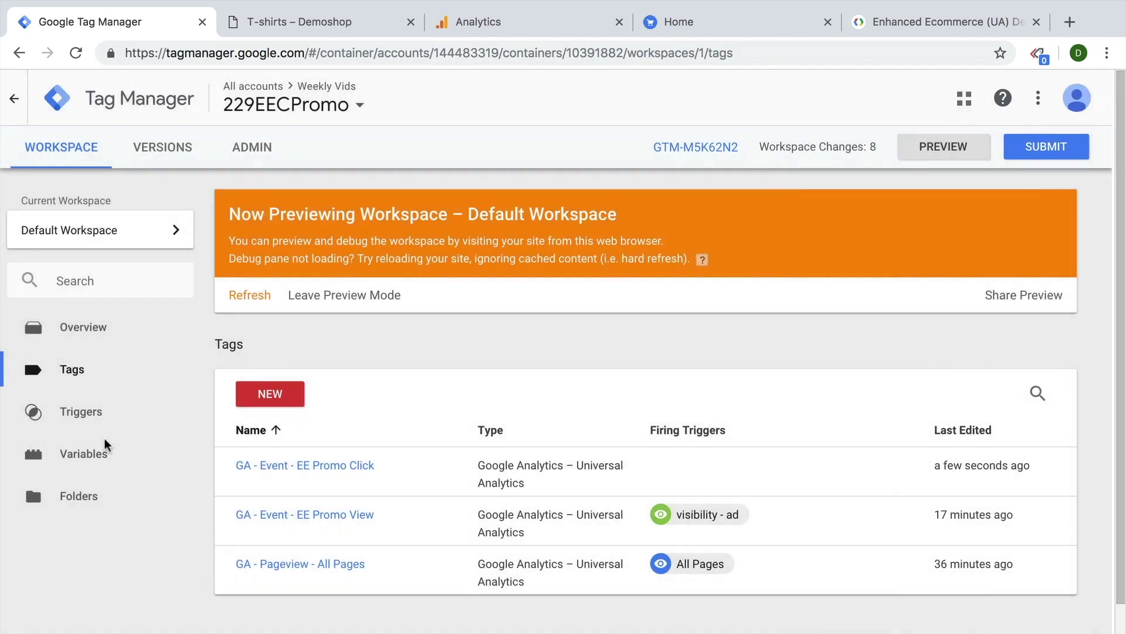
Enable the Click Element, Classes, ID, Target, URL and Text built-in variables.
left_click(92, 458)
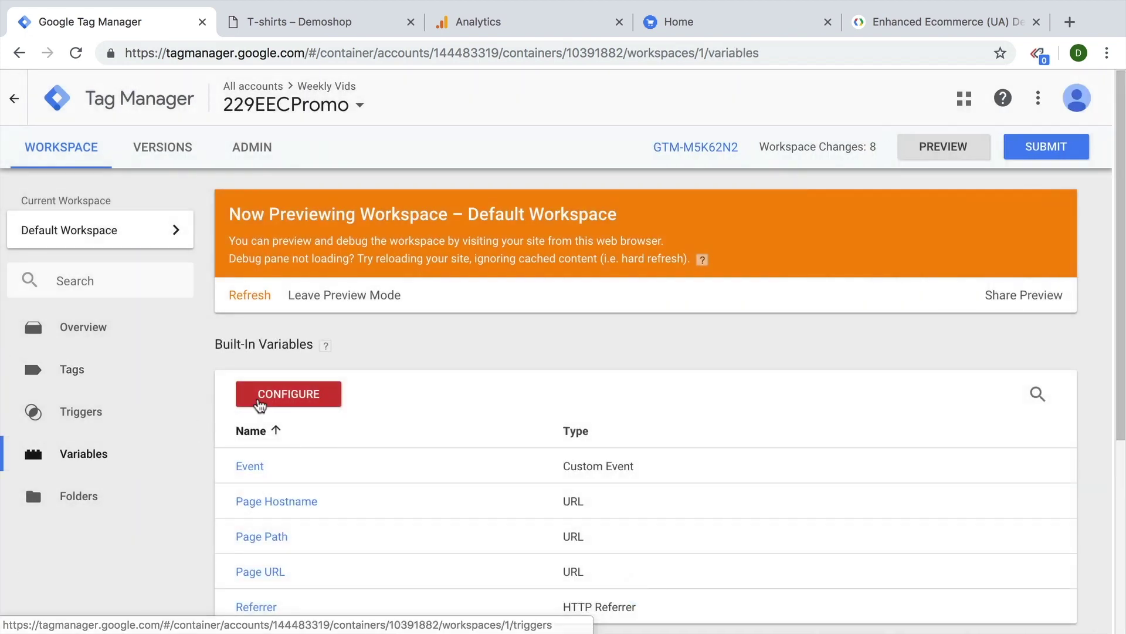
left_click(305, 397)
scroll(713, 340, "down", 10)
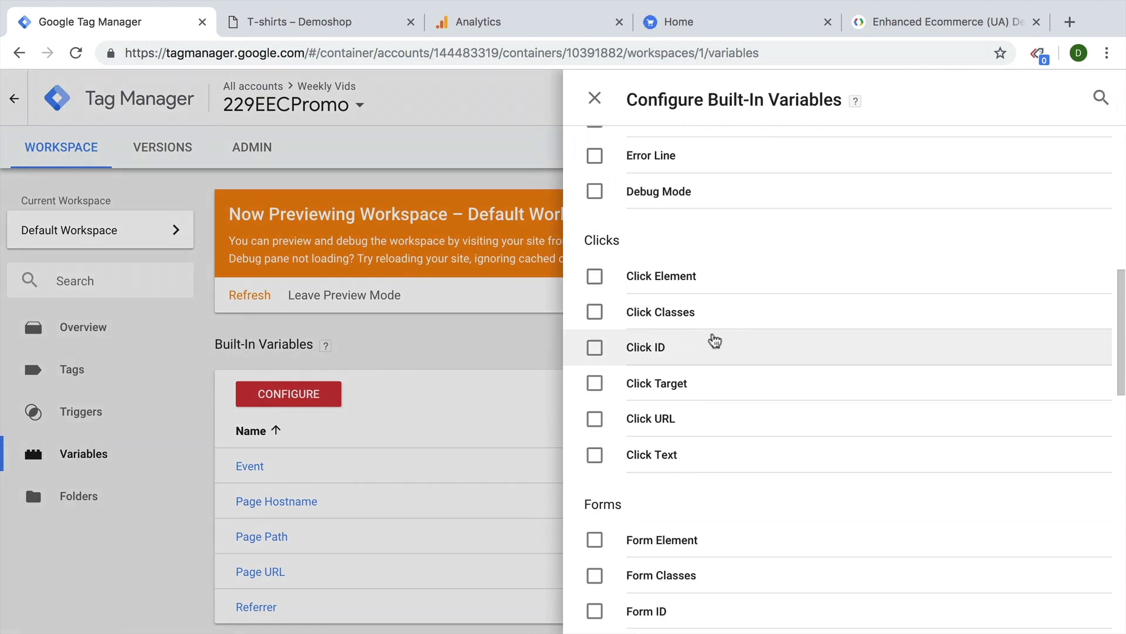
scroll(712, 340, "up", 2)
scroll(715, 340, "up", 2)
scroll(715, 341, "down", 3)
left_click(594, 266)
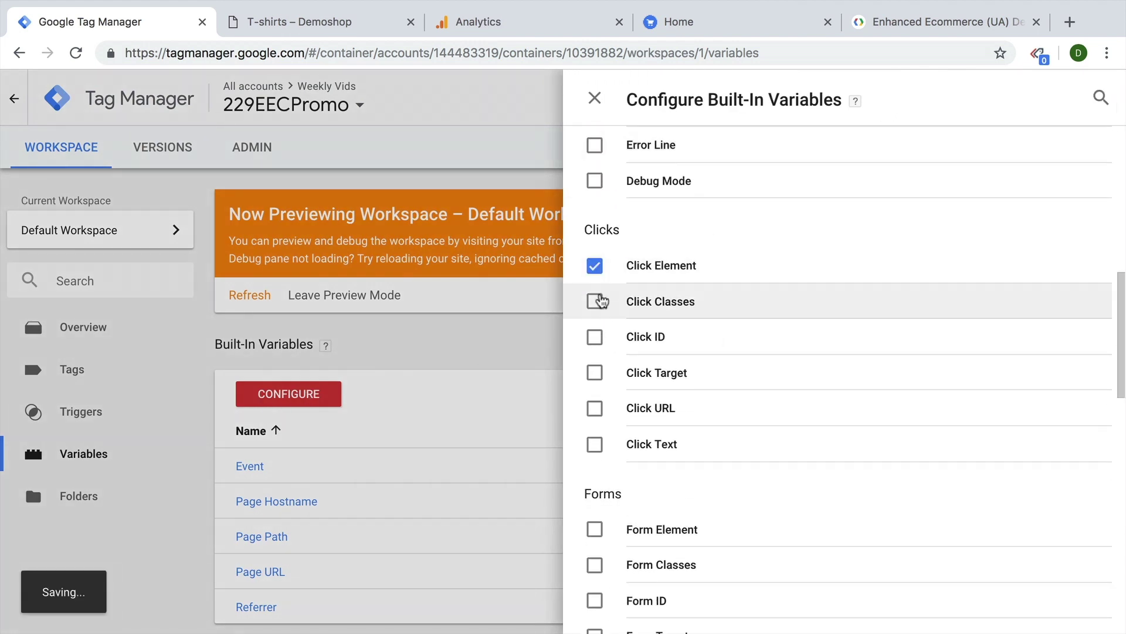
left_click(594, 301)
left_click(595, 337)
left_click(594, 373)
left_click(594, 408)
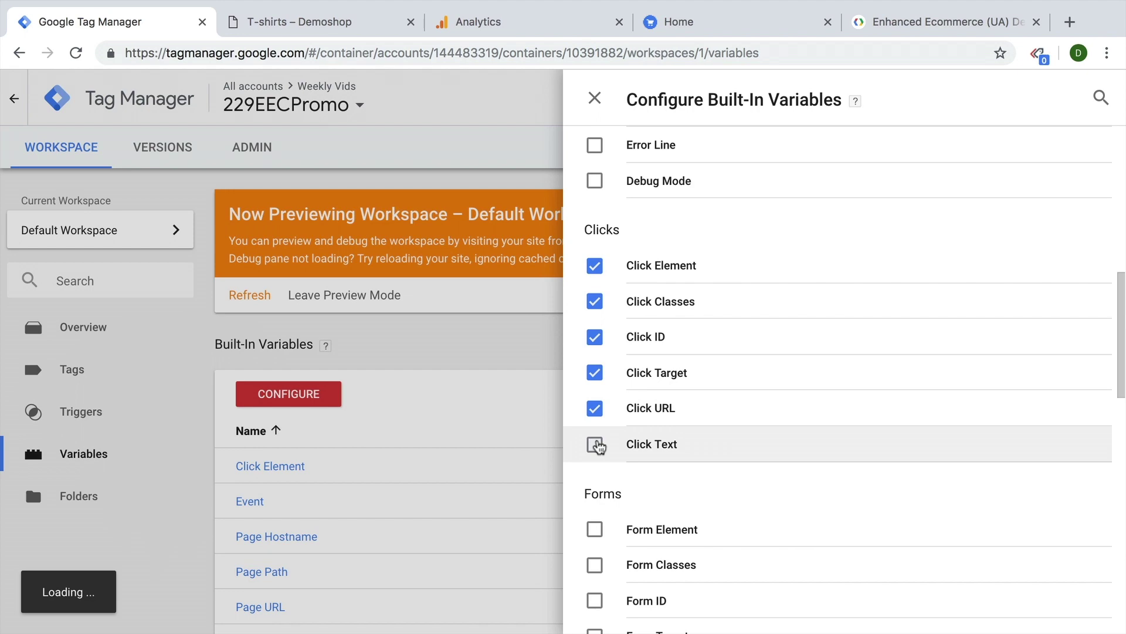
left_click(594, 98)
Refresh the preview, reload the demoshop T-shirts page, and test-click the ninja ad.
left_click(254, 295)
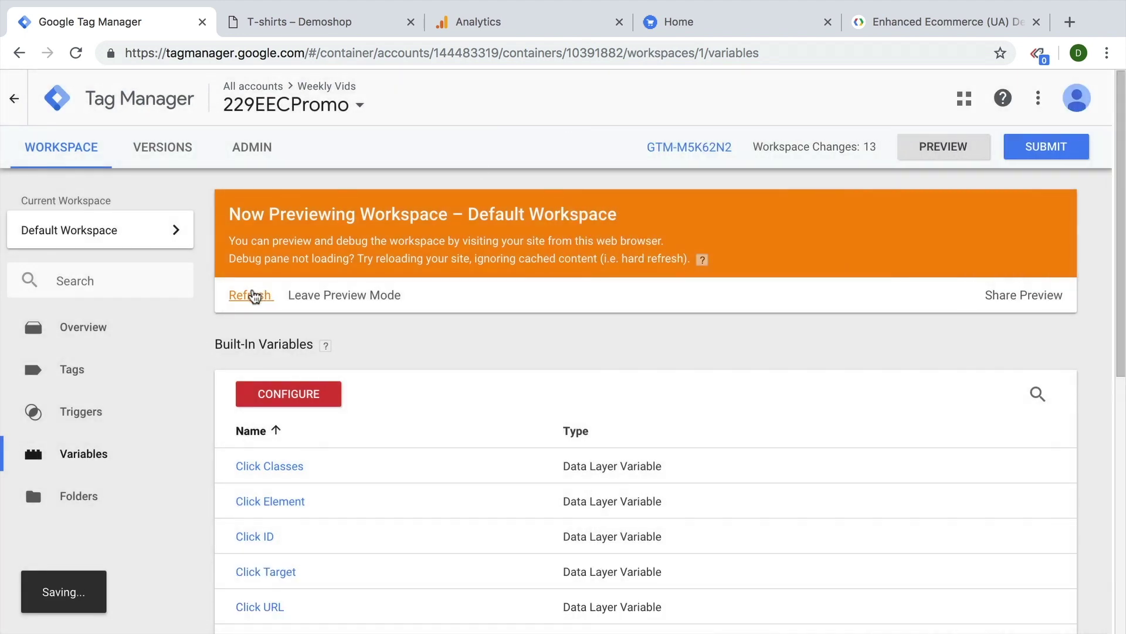
left_click(301, 21)
key("ctrl+r")
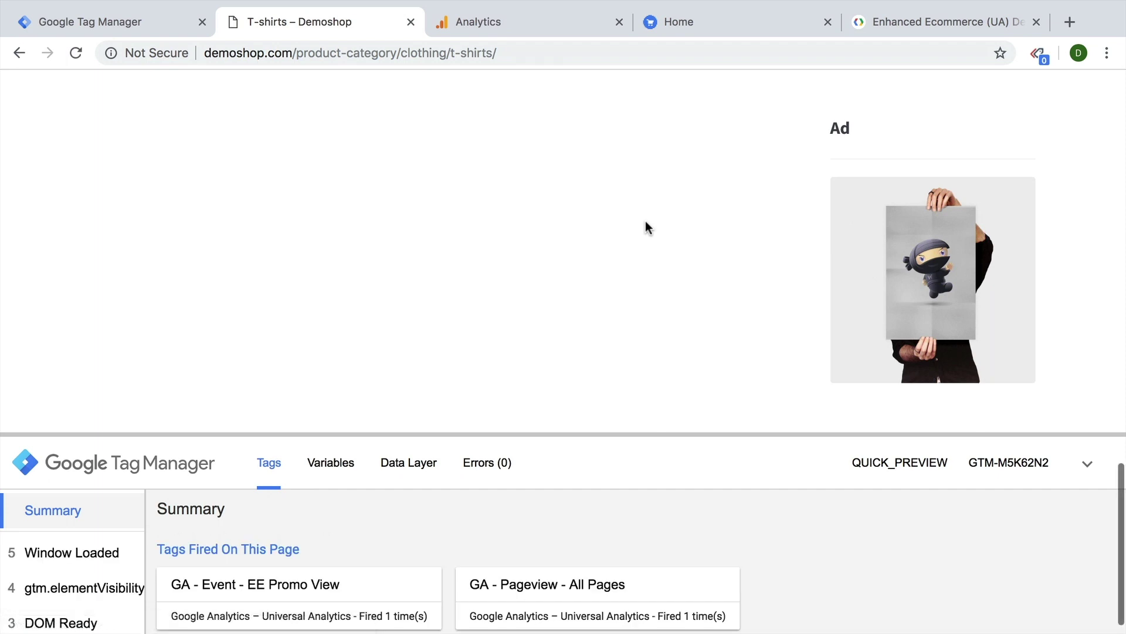
left_click(934, 256, "super")
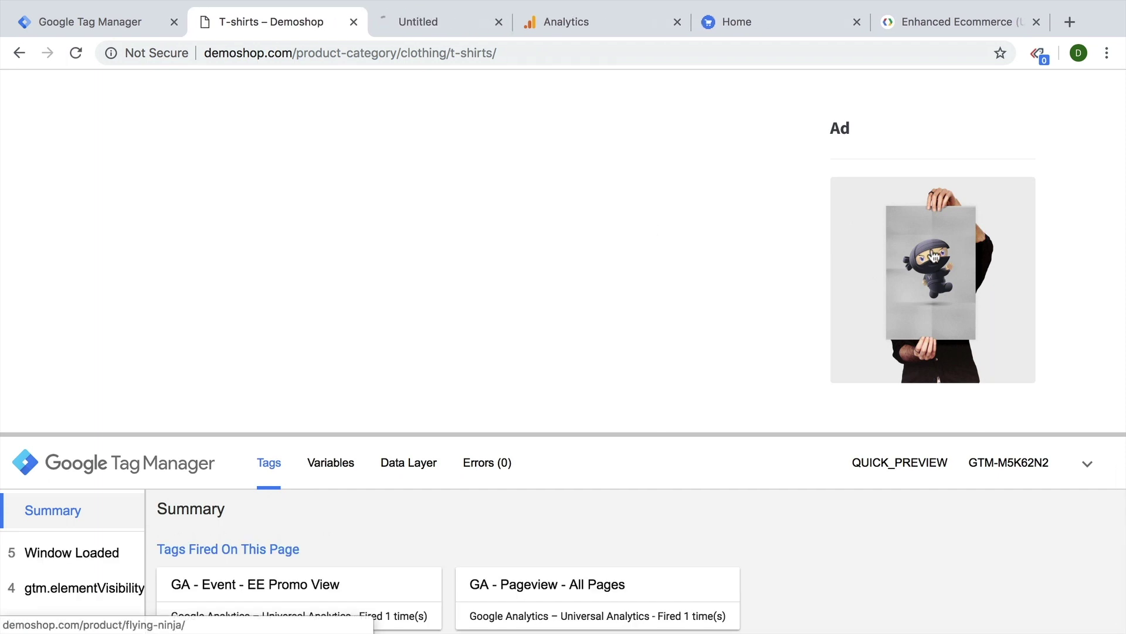
key("super+r")
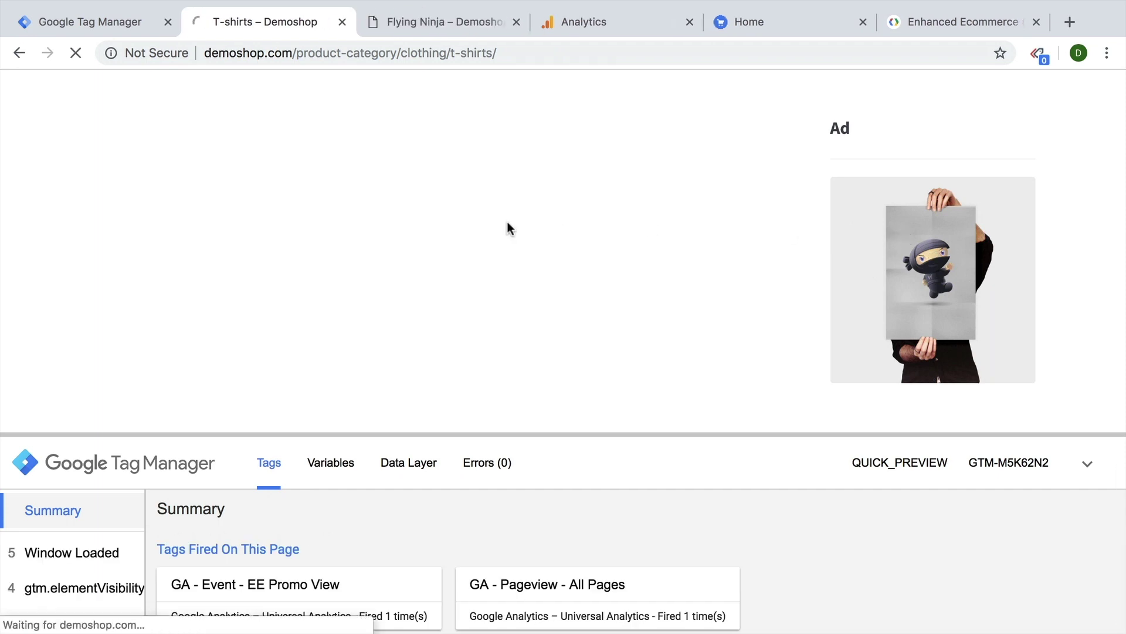
left_click(100, 21)
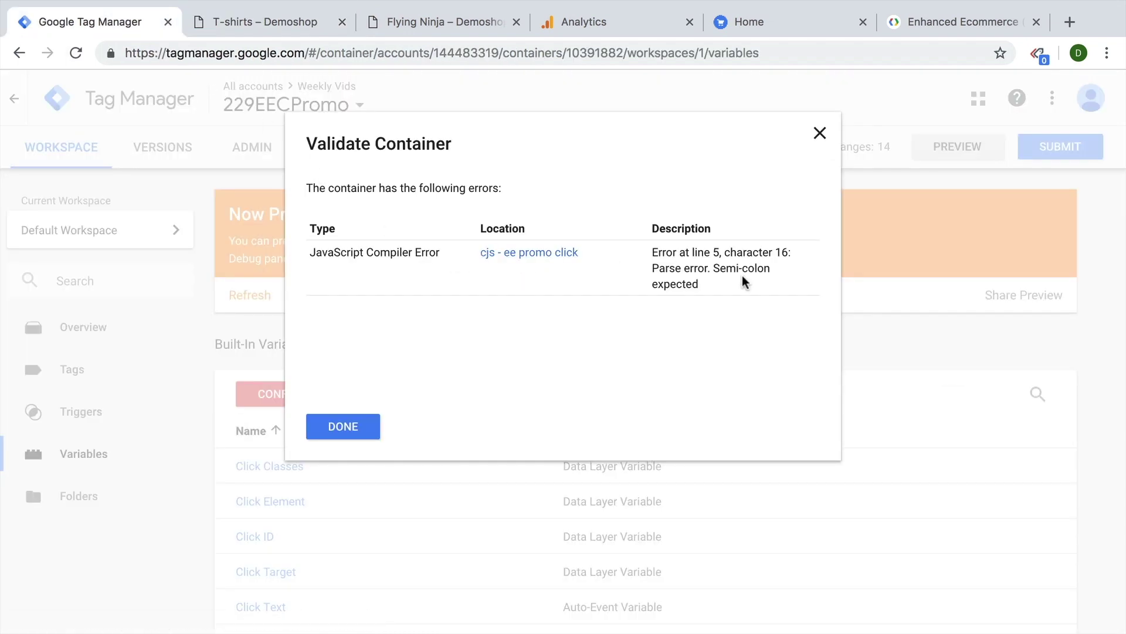
Move '{' and 'ecommerce' onto the return line in cjs - ee promo click and save.
left_click(554, 256)
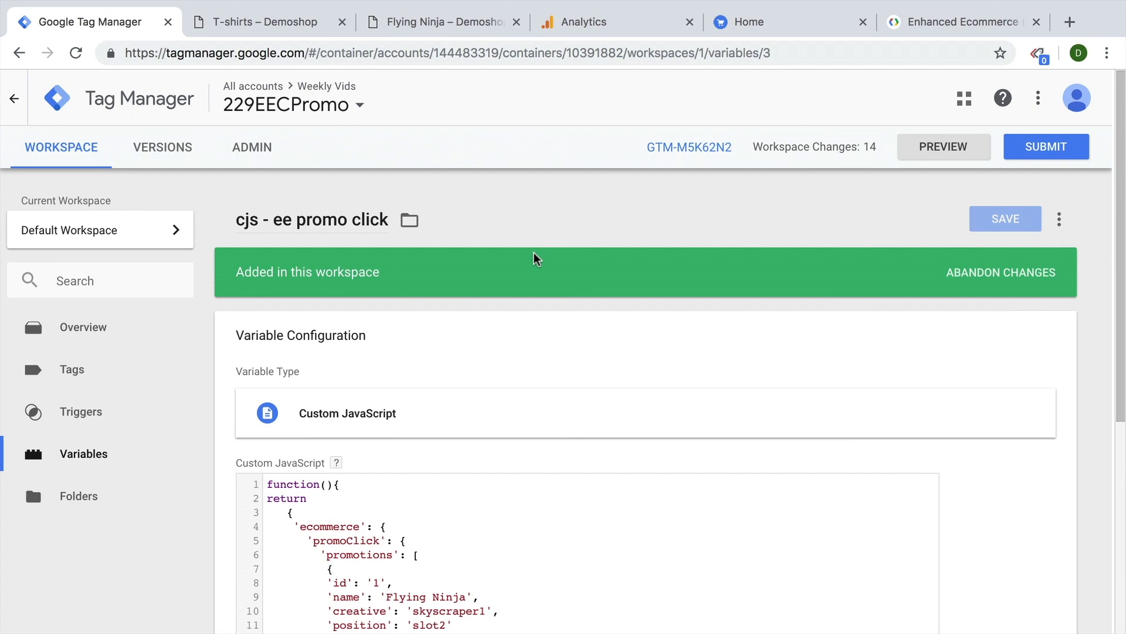
scroll(427, 403, "down", 4)
scroll(493, 372, "down", 2)
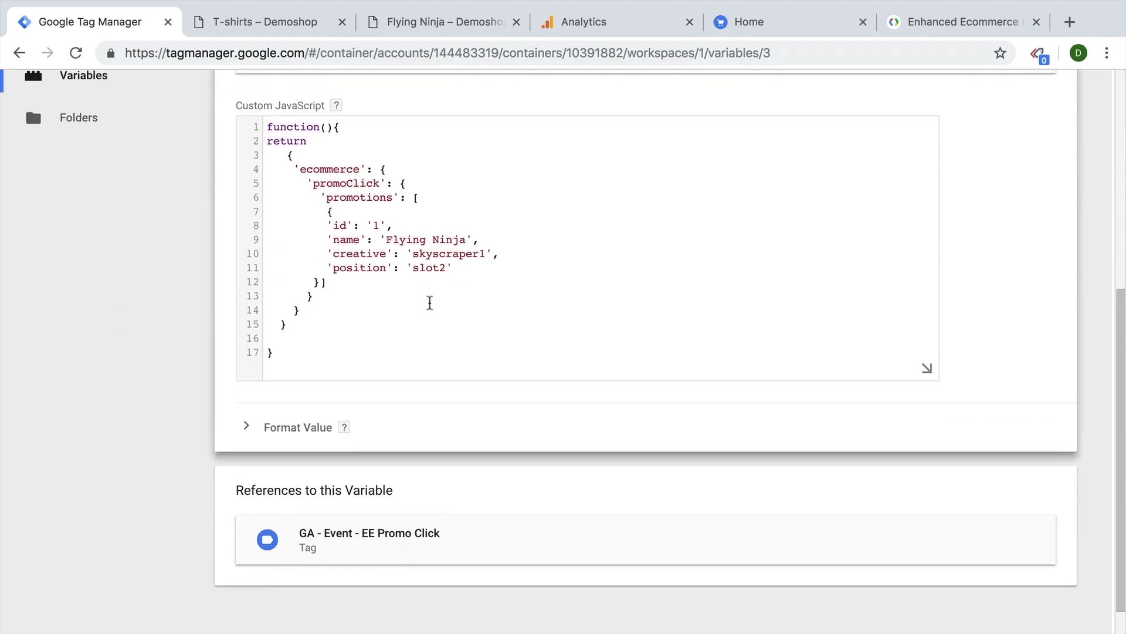
scroll(430, 303, "up", 1)
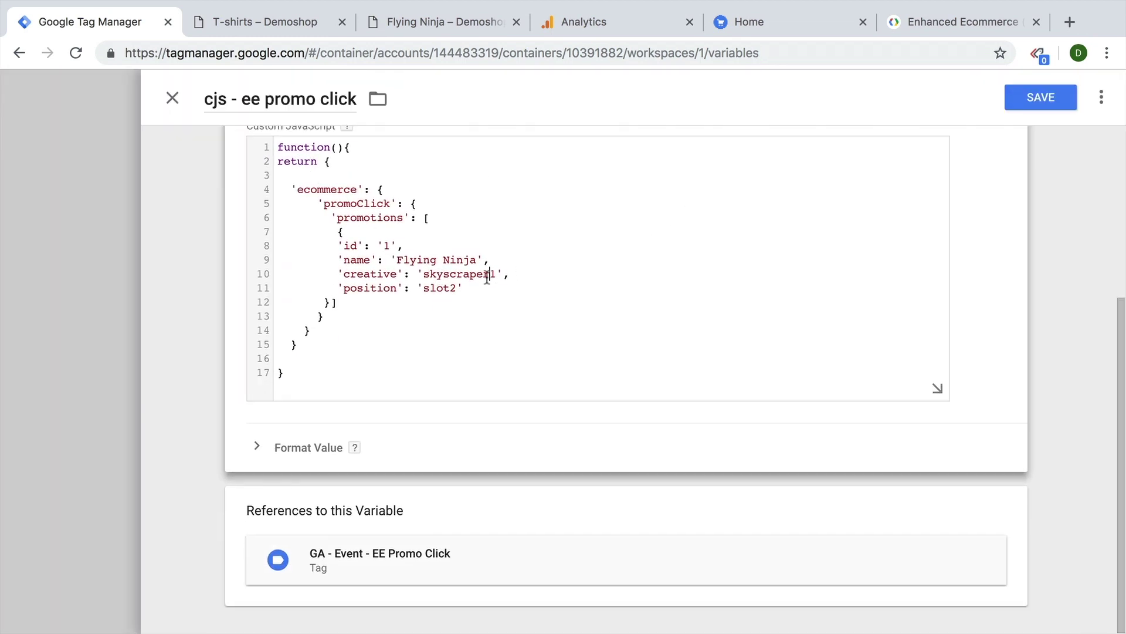
scroll(447, 285, "up", 1)
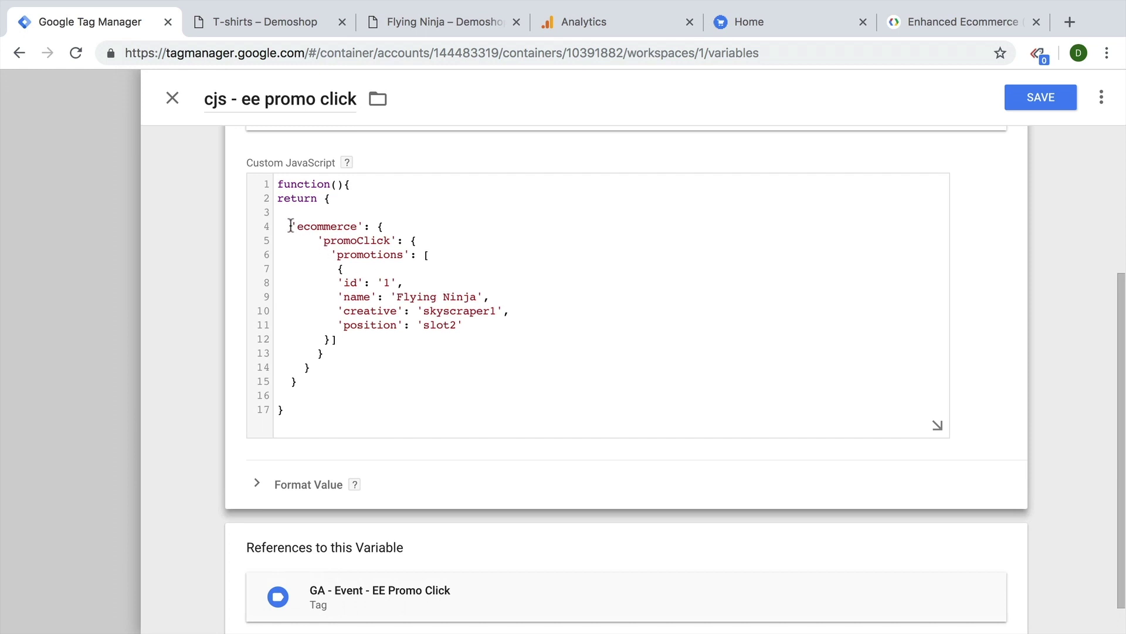
key("BackSpace")
key("BackSpace")
key("BackSpace")
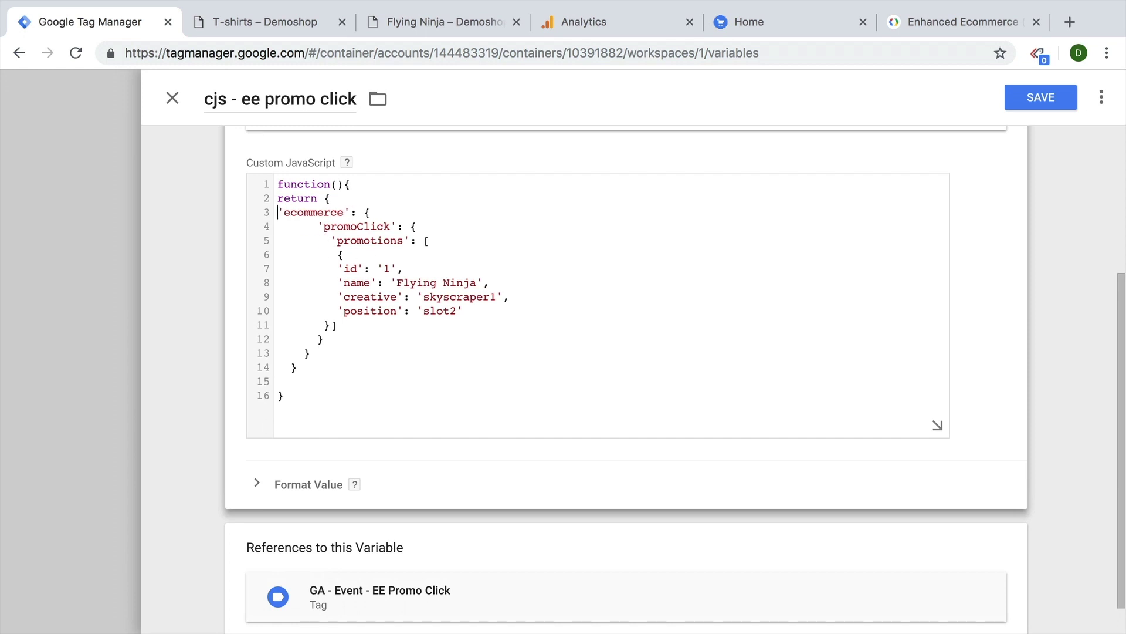
key("BackSpace")
left_click(1036, 103)
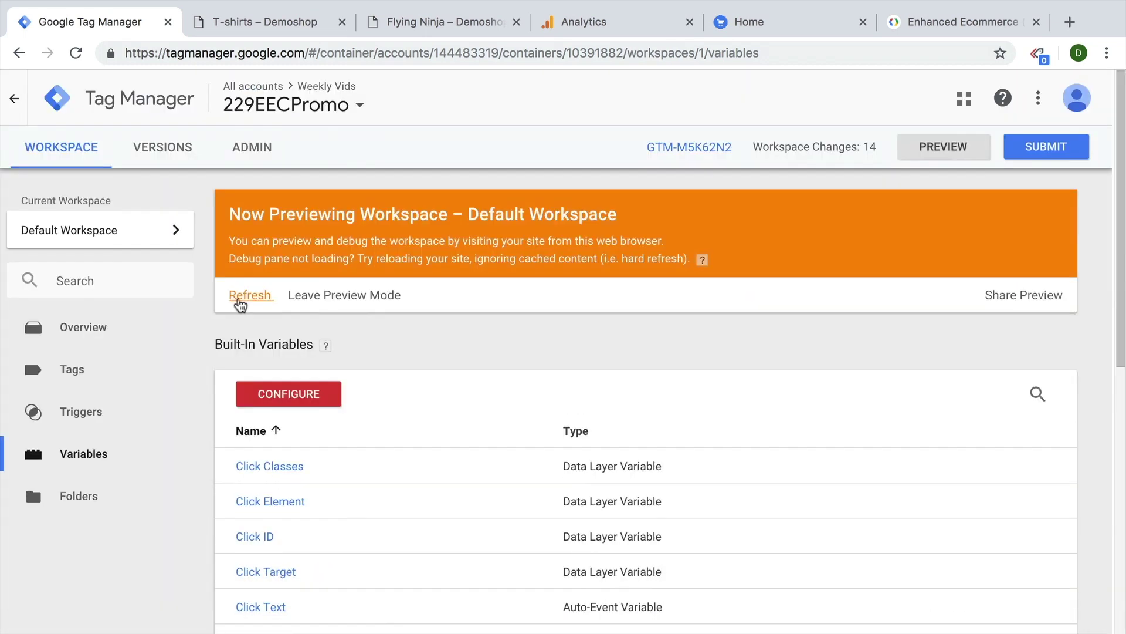
Refresh the preview, reload the demoshop T-shirts page and click the ninja ad.
left_click(270, 24)
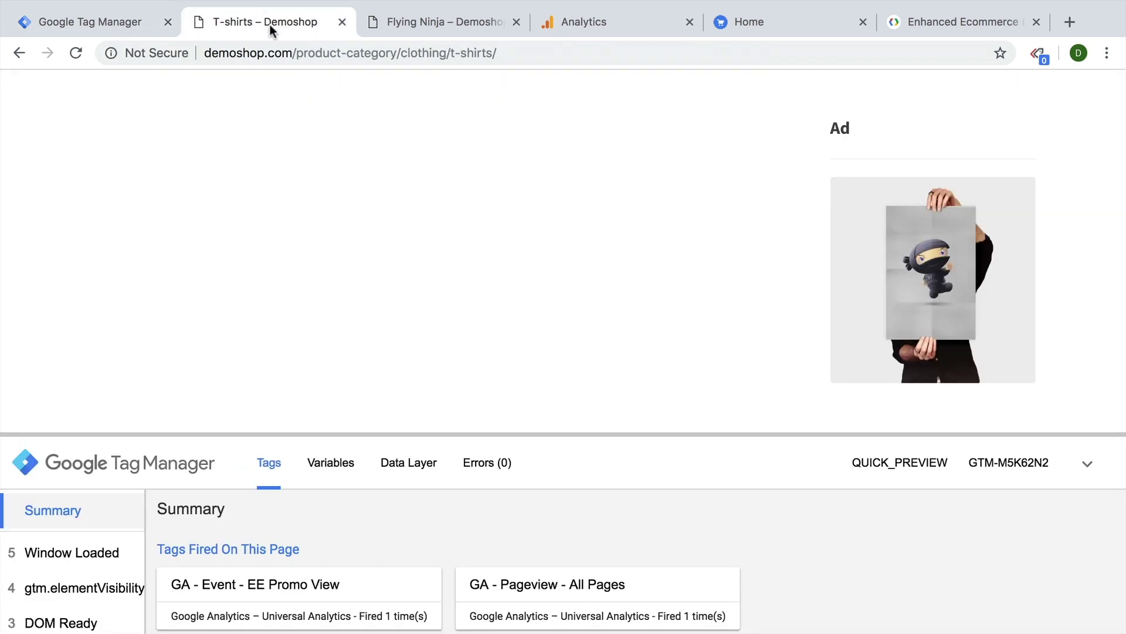
left_click(80, 55)
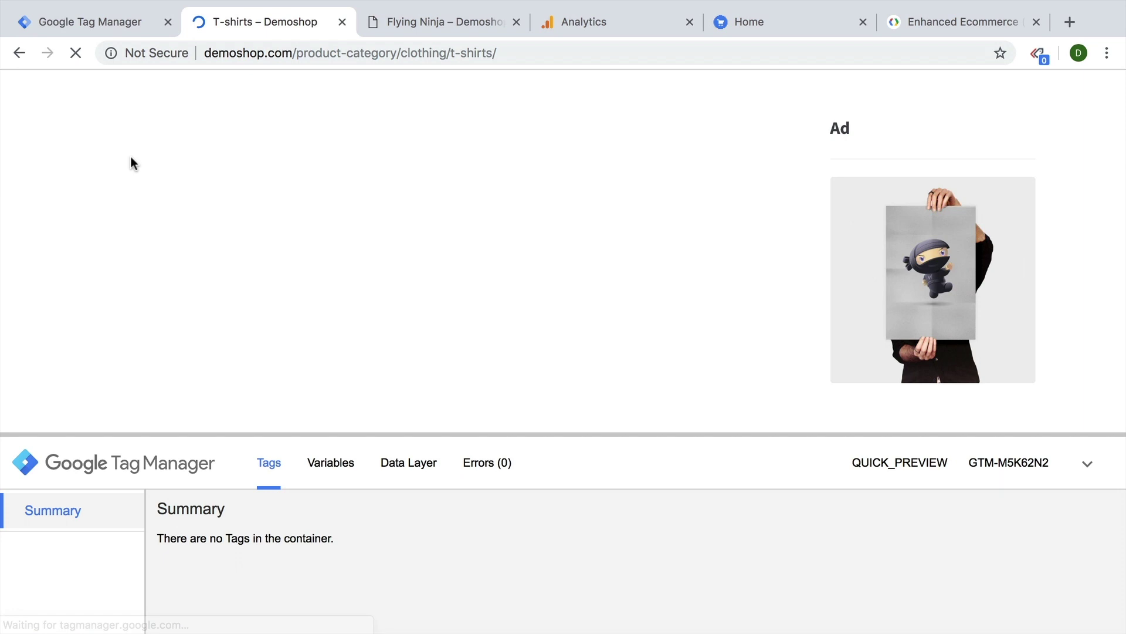
left_click(917, 259, "ctrl")
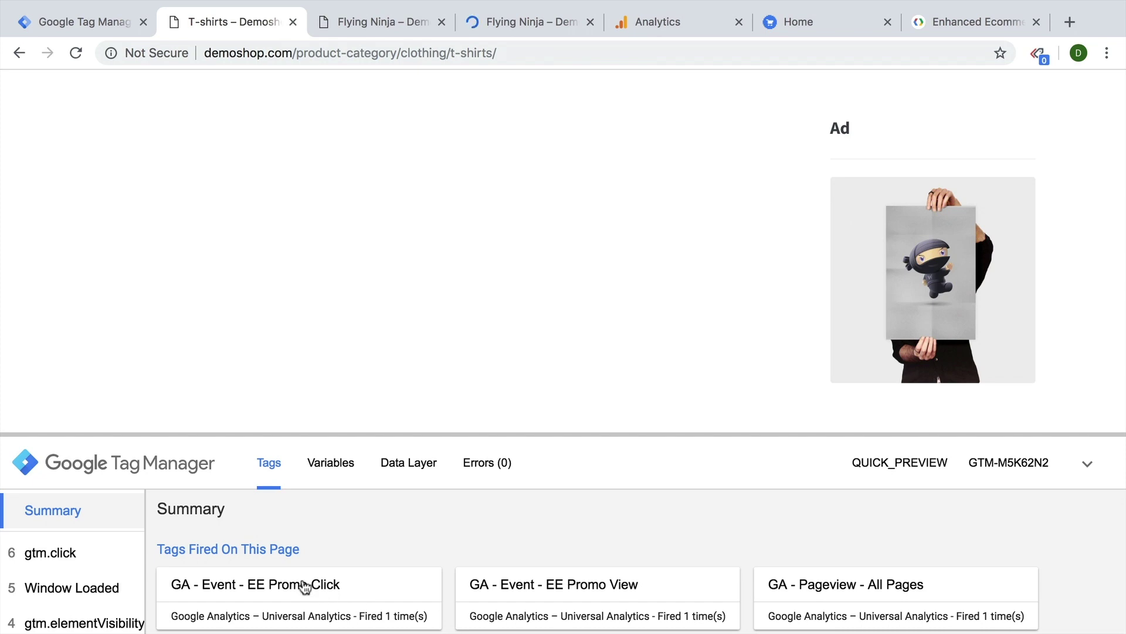
In the gtm.click event's Variables, select 'wp-image-71' from the Click Classes value.
left_click(70, 555)
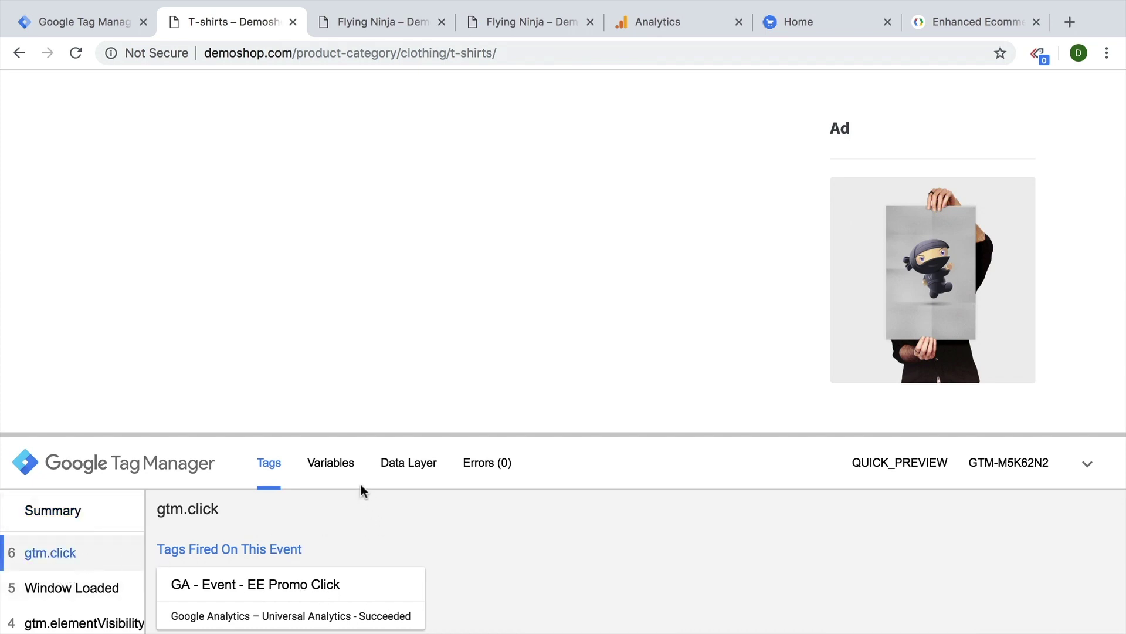
left_click(352, 469)
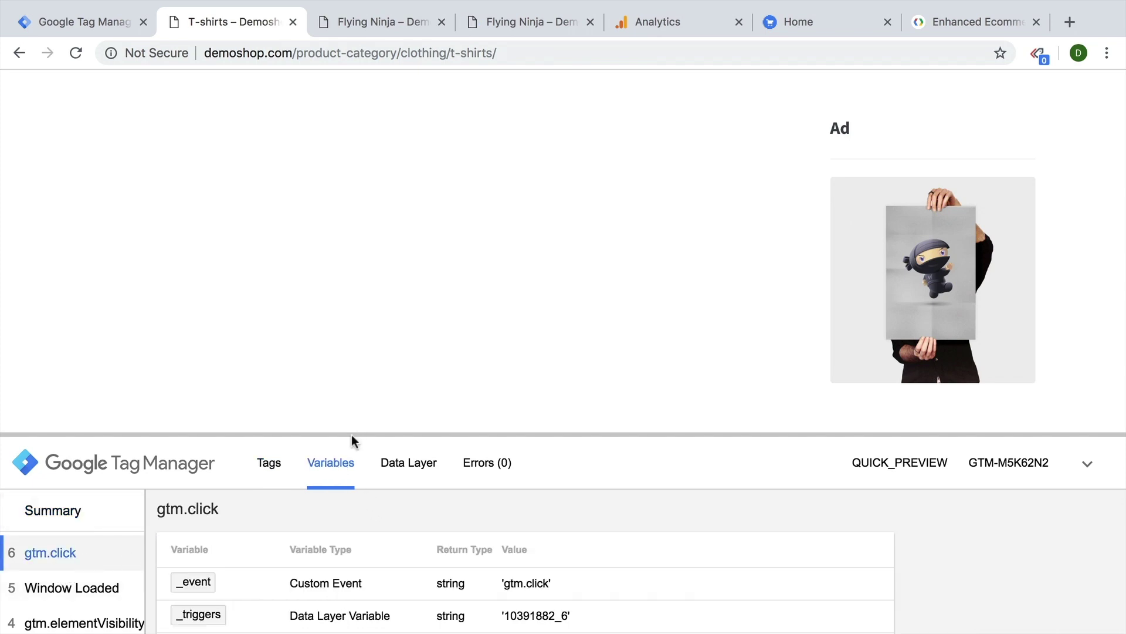
mouse_move(352, 435)
left_mouse_down()
mouse_move(391, 108)
mouse_move(395, 317)
mouse_move(678, 269)
mouse_move(716, 143)
left_mouse_up()
scroll(327, 387, "down", 10)
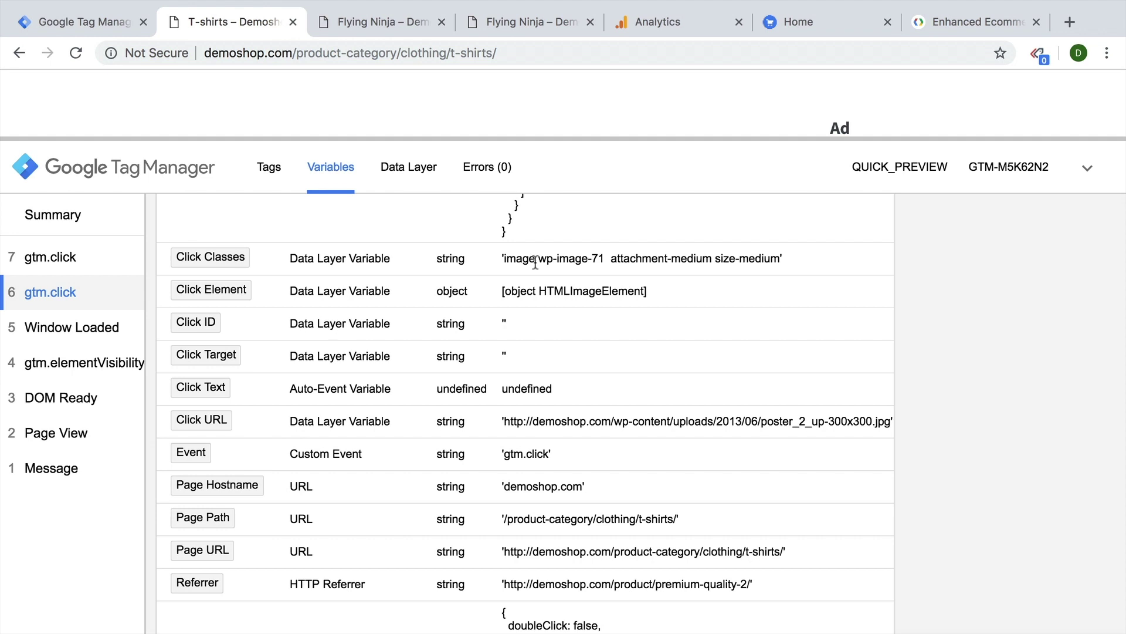
left_click_drag(538, 260, 592, 258)
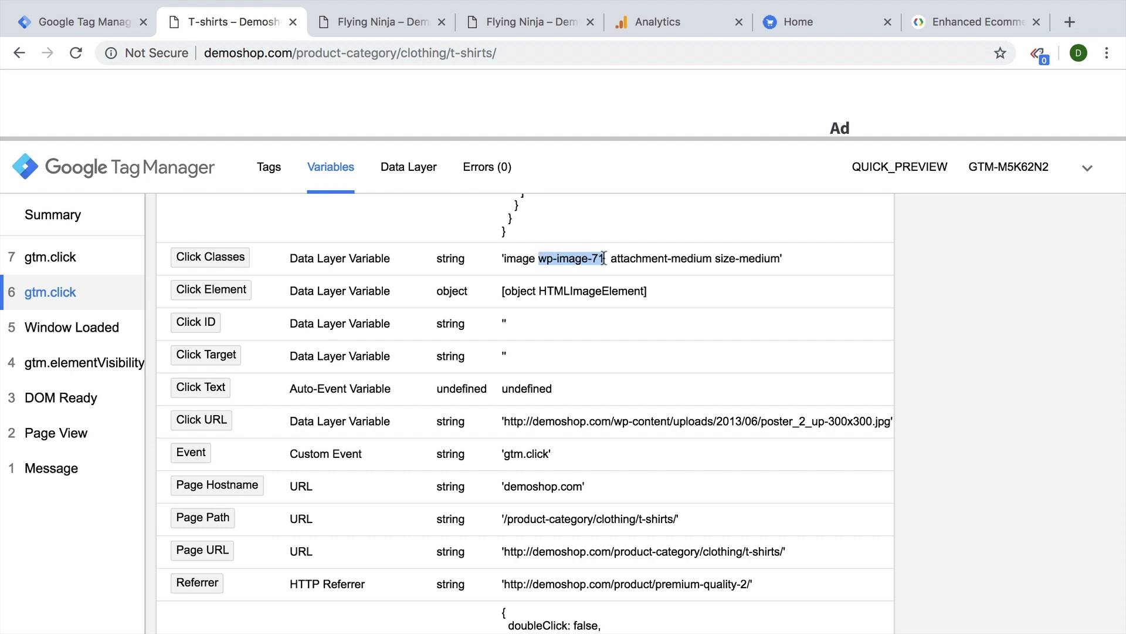
Rename the 'click - generic' trigger to 'click - ad click'.
left_click(80, 20)
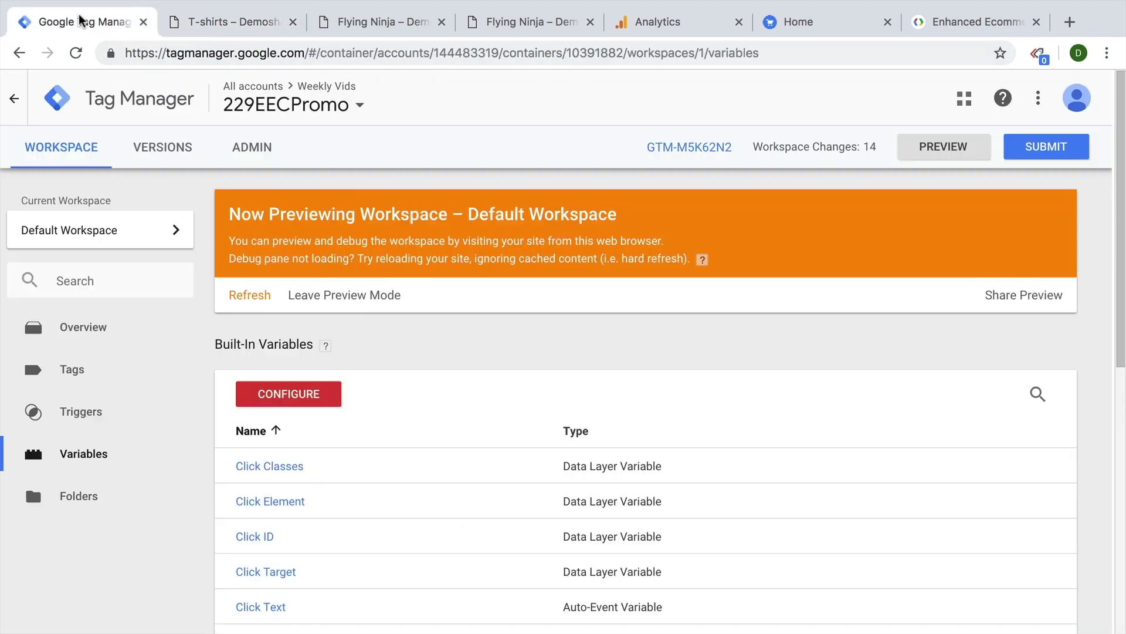
left_click(79, 411)
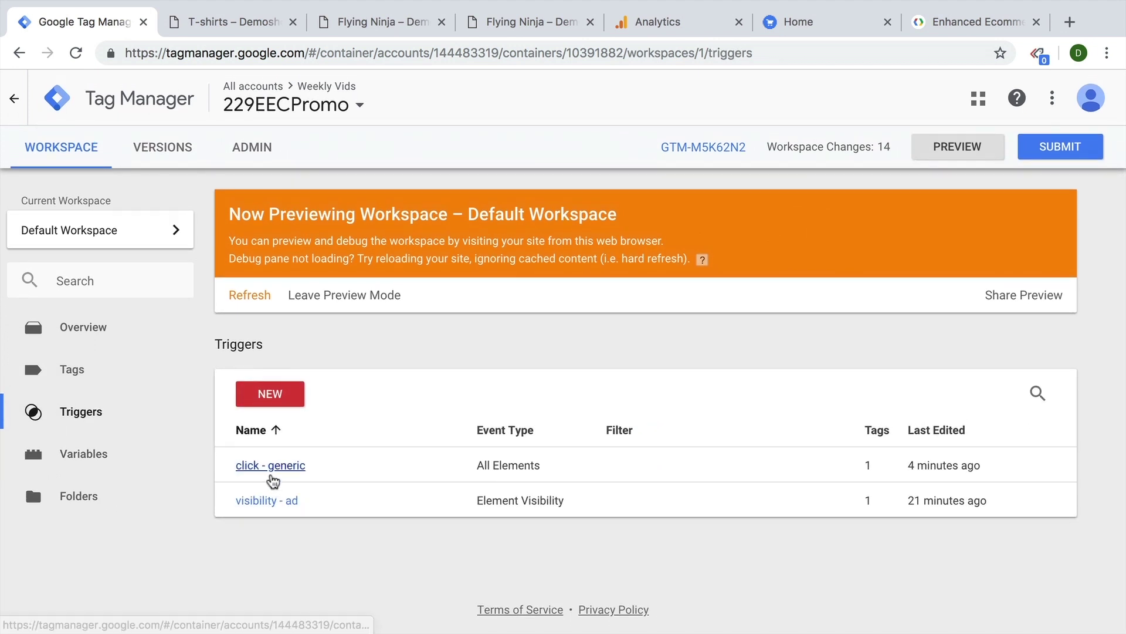
left_click(274, 470)
double_click(271, 99)
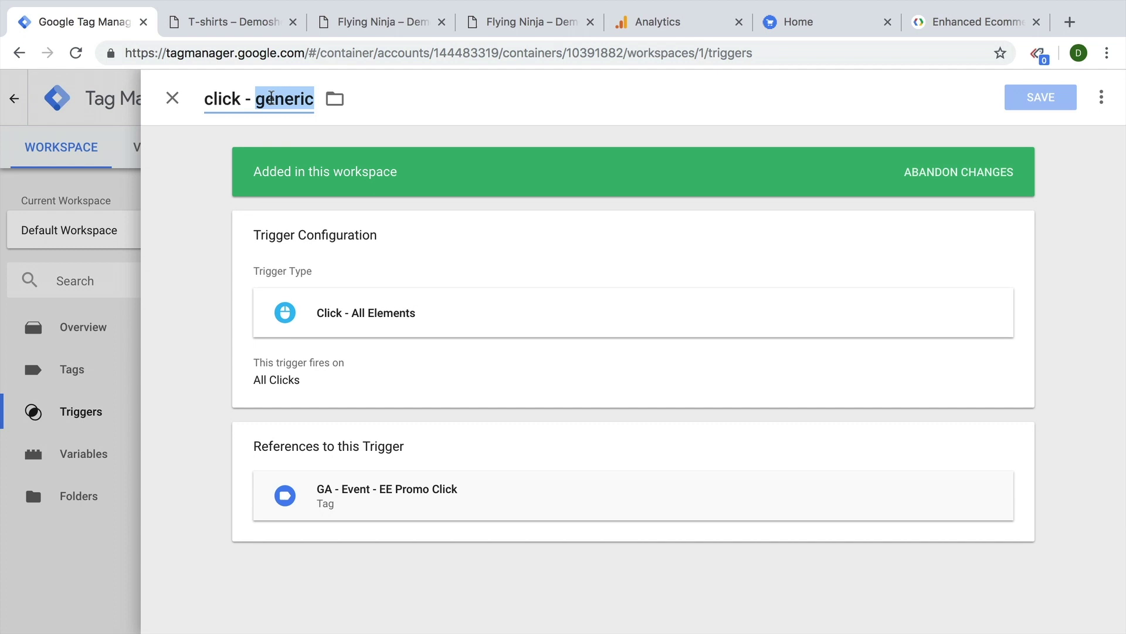
type("ad ")
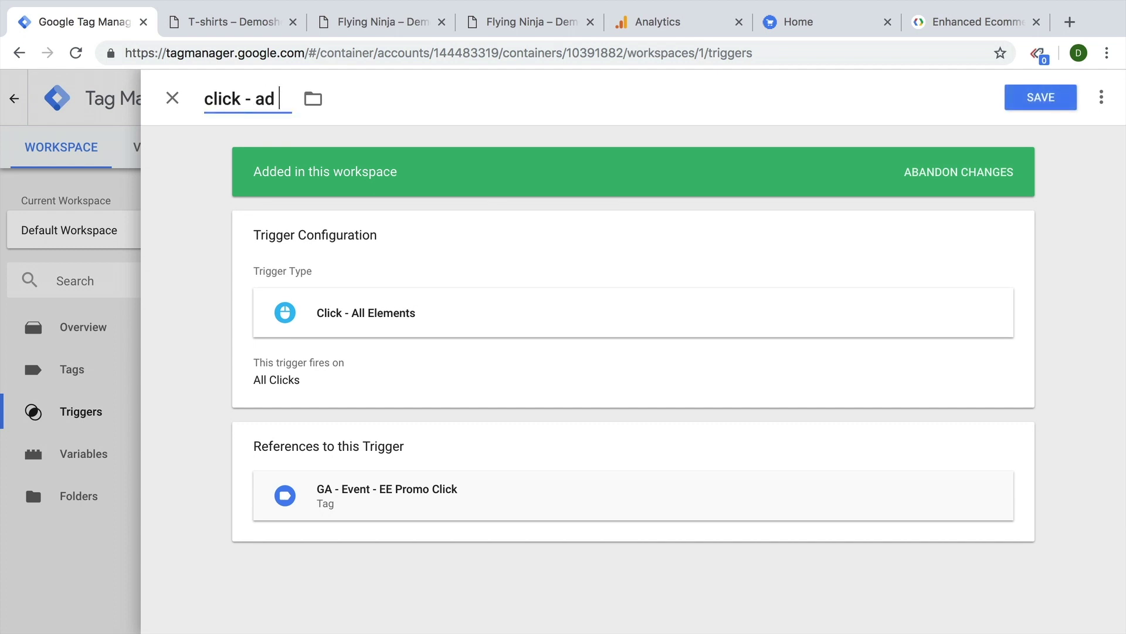
type("click")
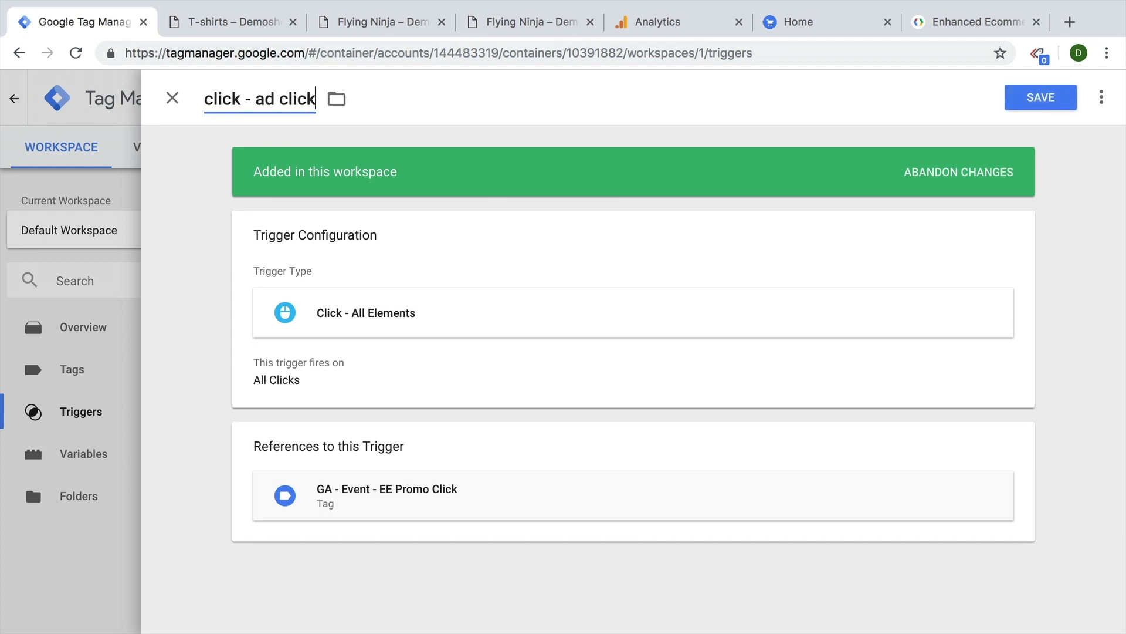
Make the trigger fire on Some Clicks where Click Classes contains 'wp-image-71', and save.
left_click(528, 367)
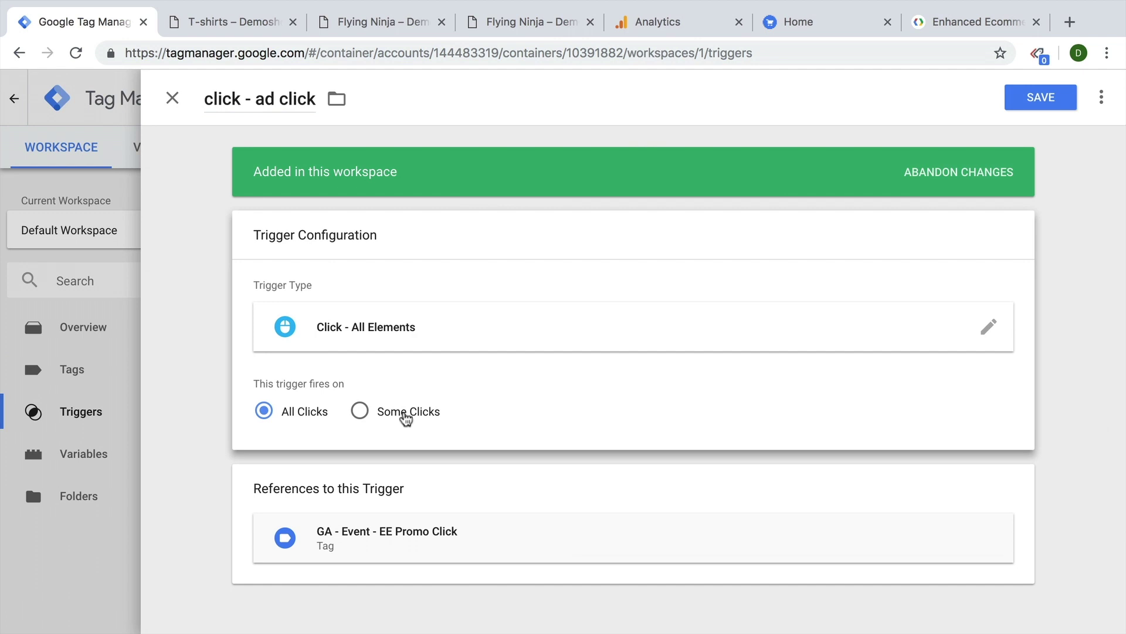
left_click(406, 419)
scroll(591, 385, "down", 1)
left_click(415, 435)
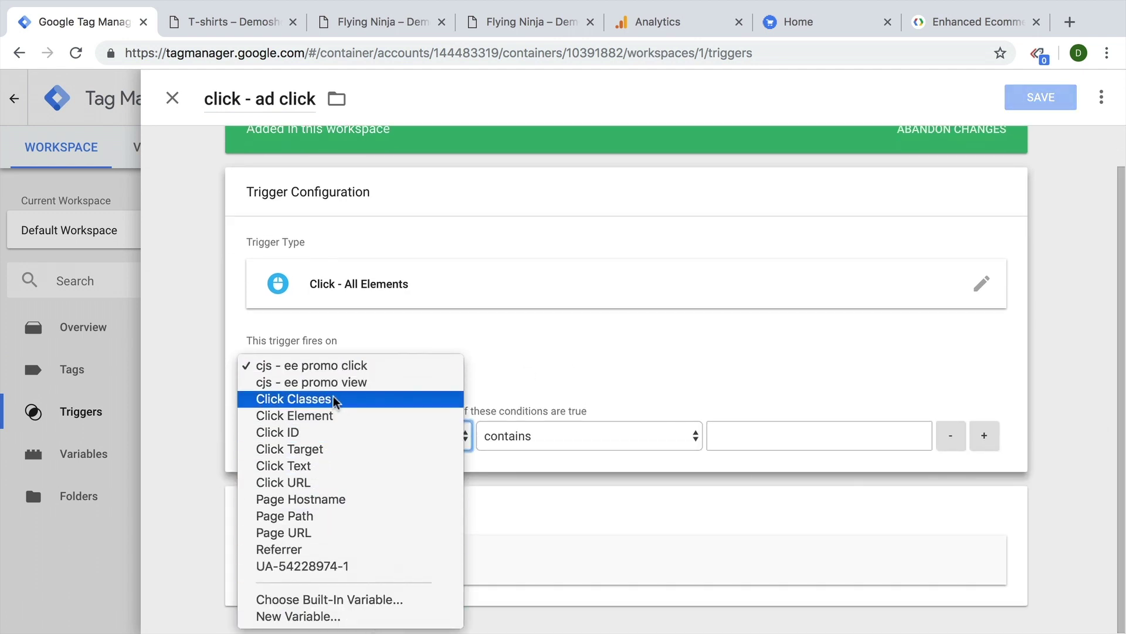
left_click(334, 401)
left_click(762, 434)
type("wp-image-71")
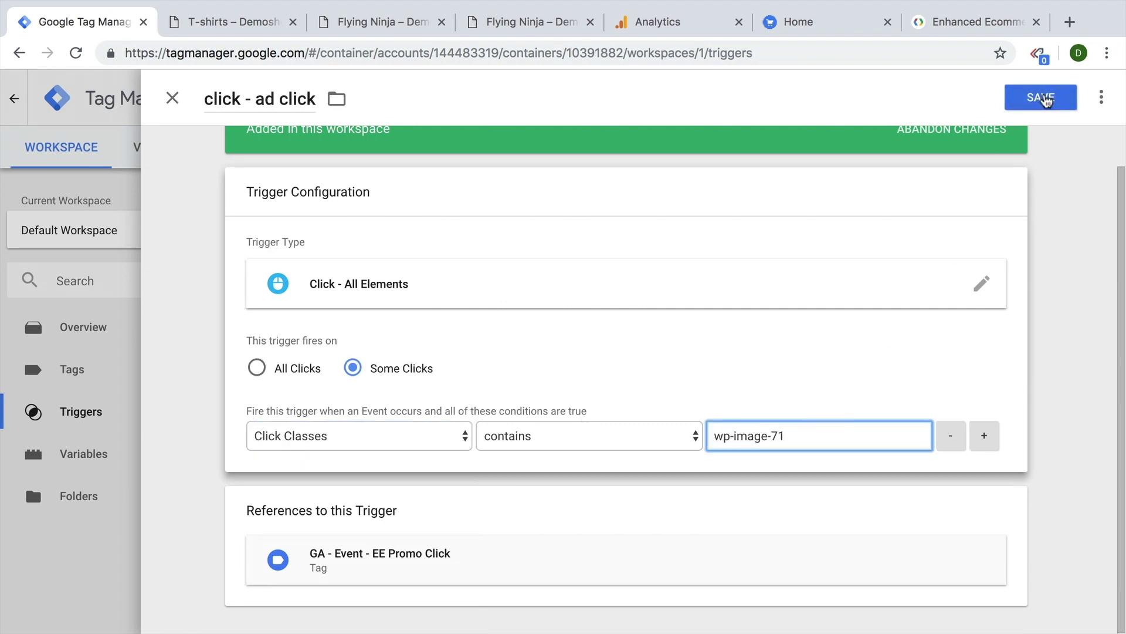
left_click(1043, 98)
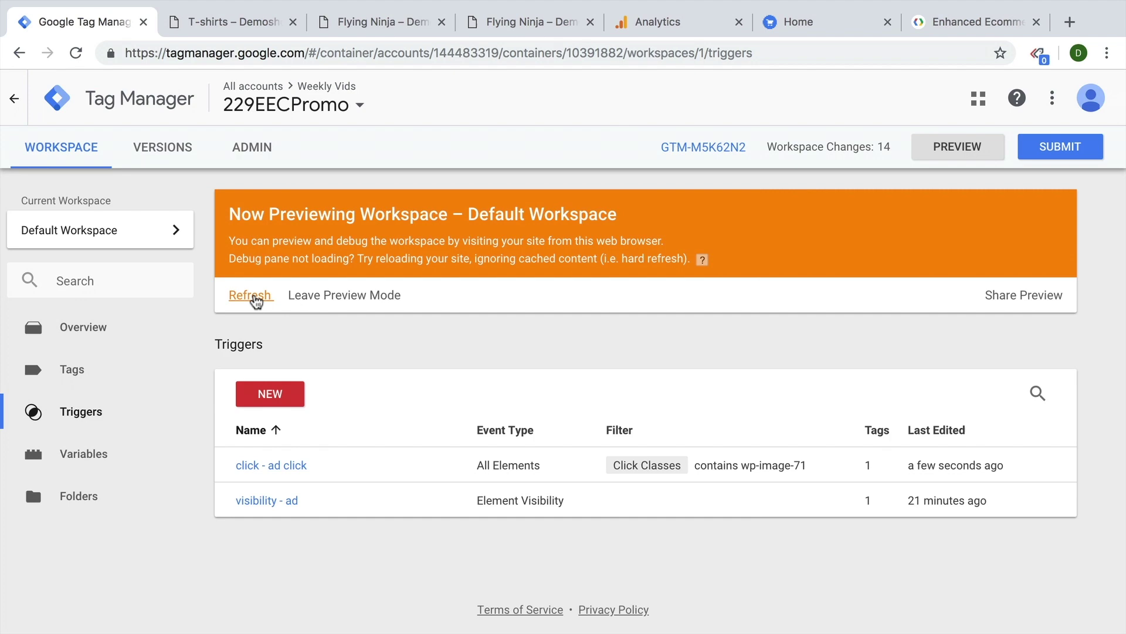
Refresh the preview, reload the demoshop page and click the Flying Ninja ad image.
left_click(249, 295)
left_click(206, 23)
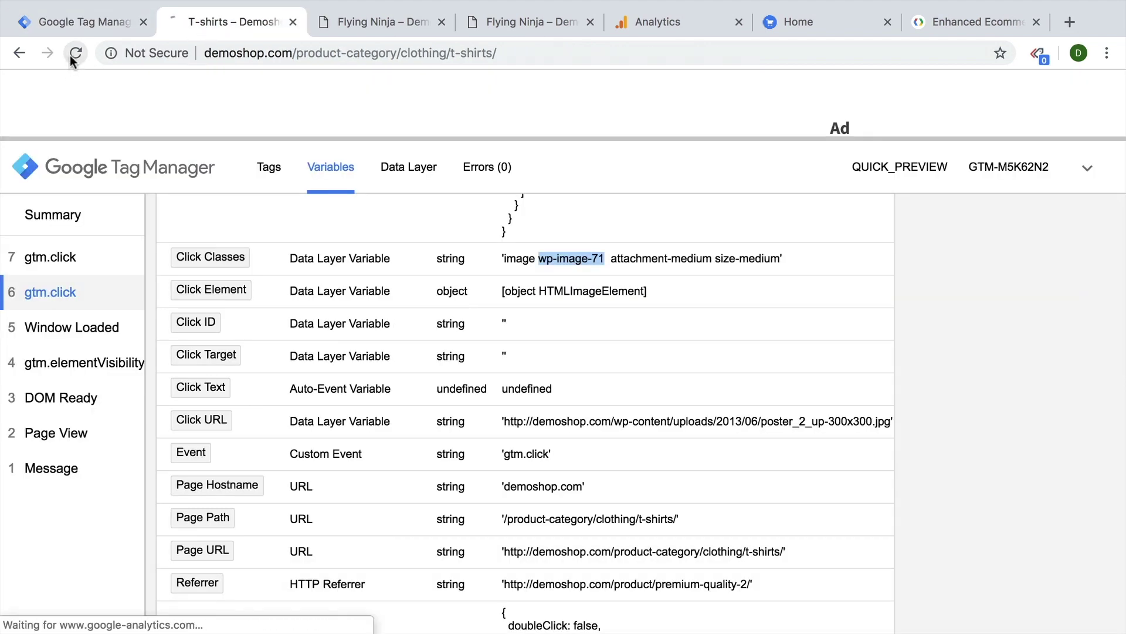
left_click(69, 55)
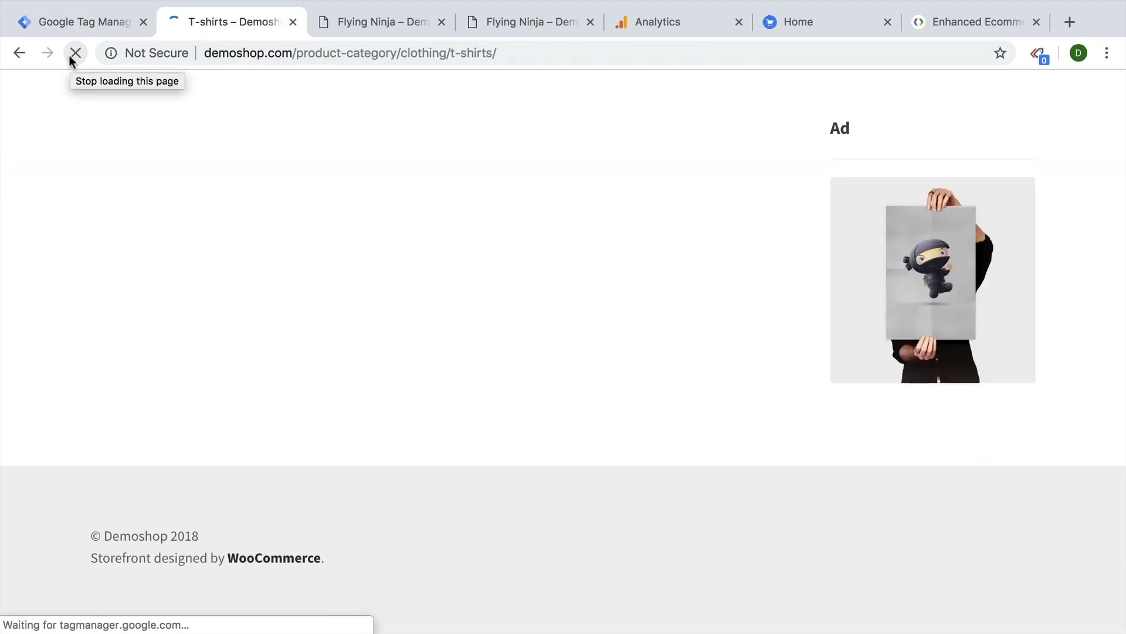
left_click(935, 284, "ctrl")
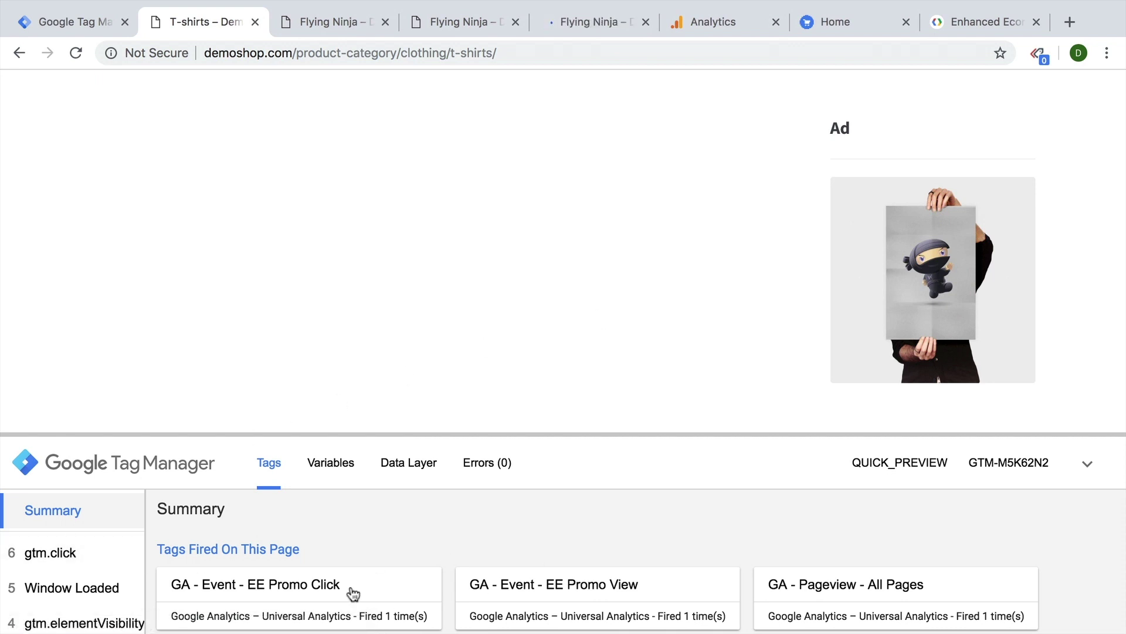
Add Woo Ninja to the cart and confirm its click fired no tags.
scroll(499, 286, "down", 5)
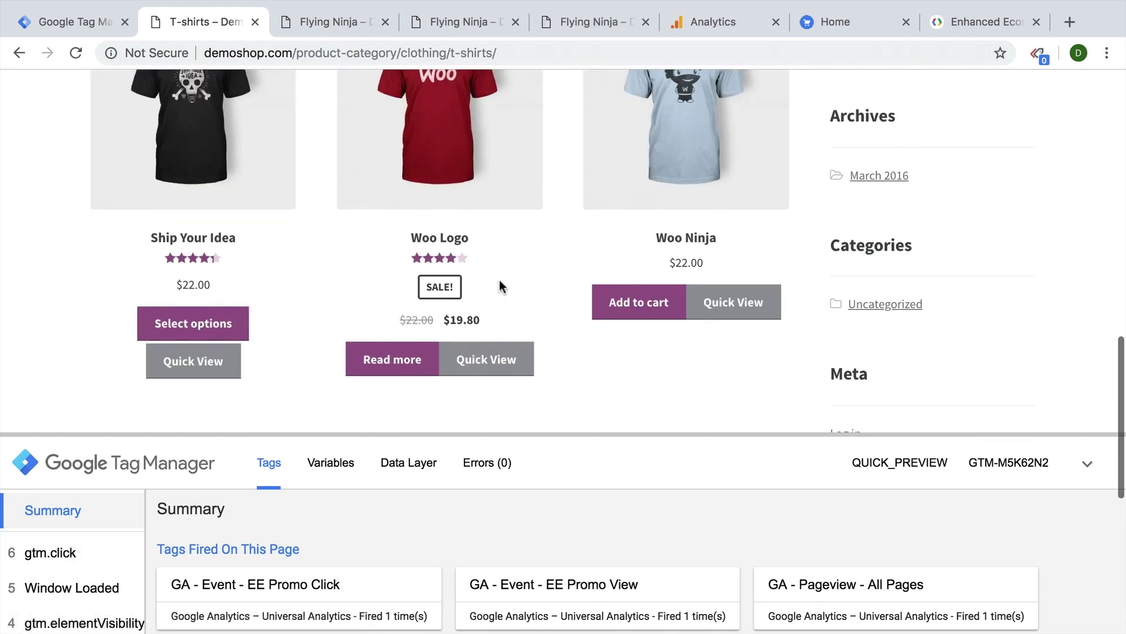
left_click(637, 304)
left_click(53, 588)
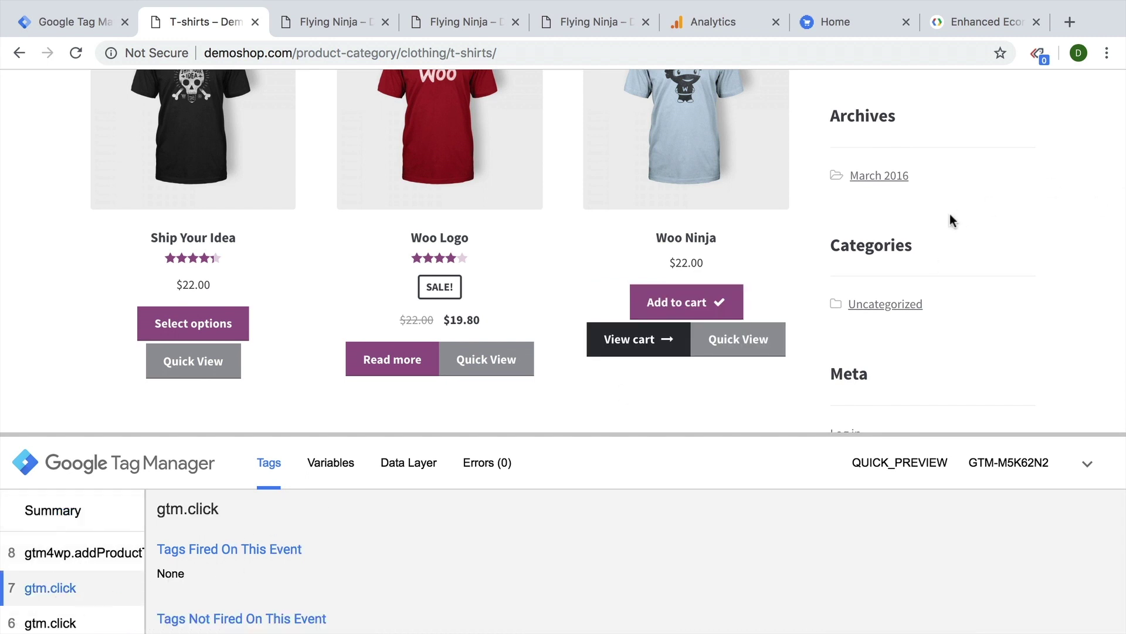
scroll(950, 215, "up", 5)
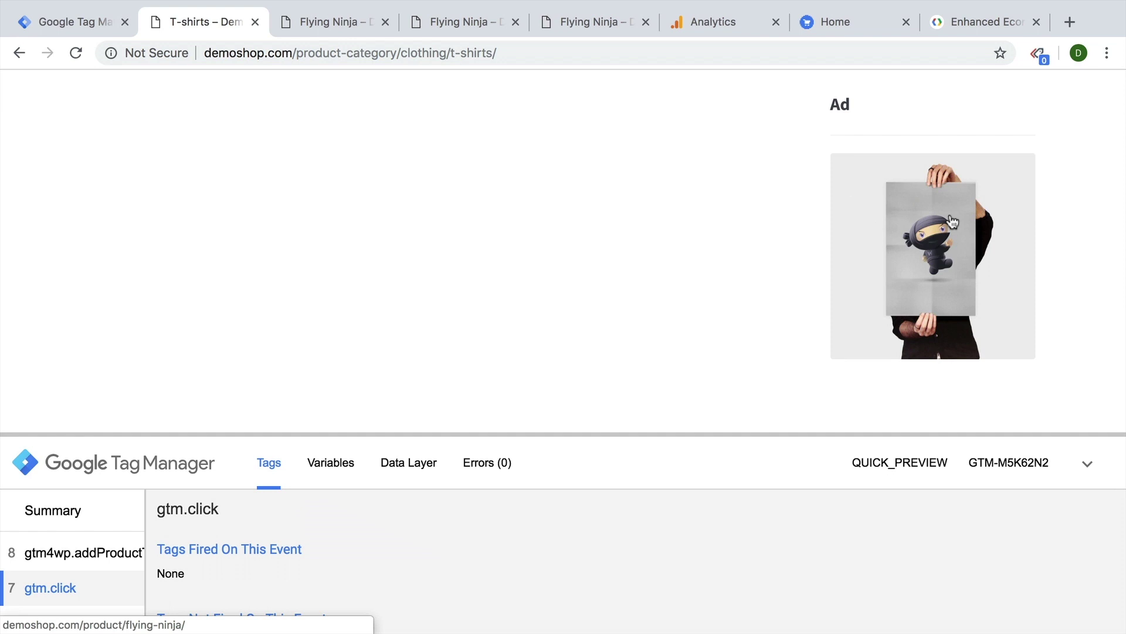
Check Analytics Real-Time Events (last 30 min) for 3 EE PromoClick hits.
left_click(727, 31)
scroll(117, 264, "up", 2)
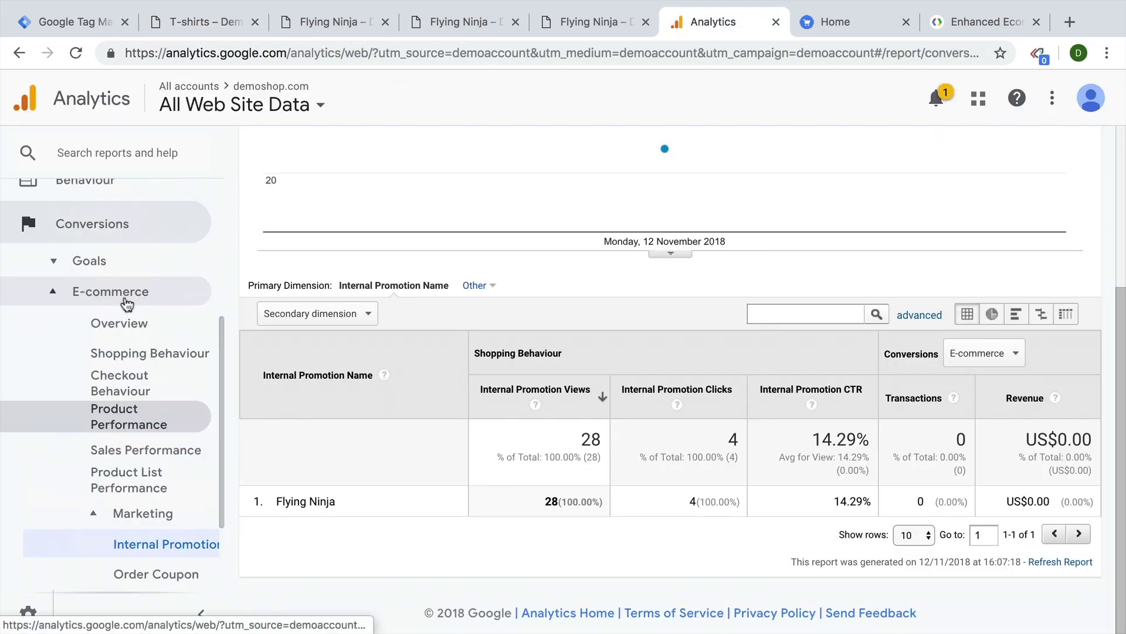
scroll(94, 301, "up", 5)
left_click(72, 316)
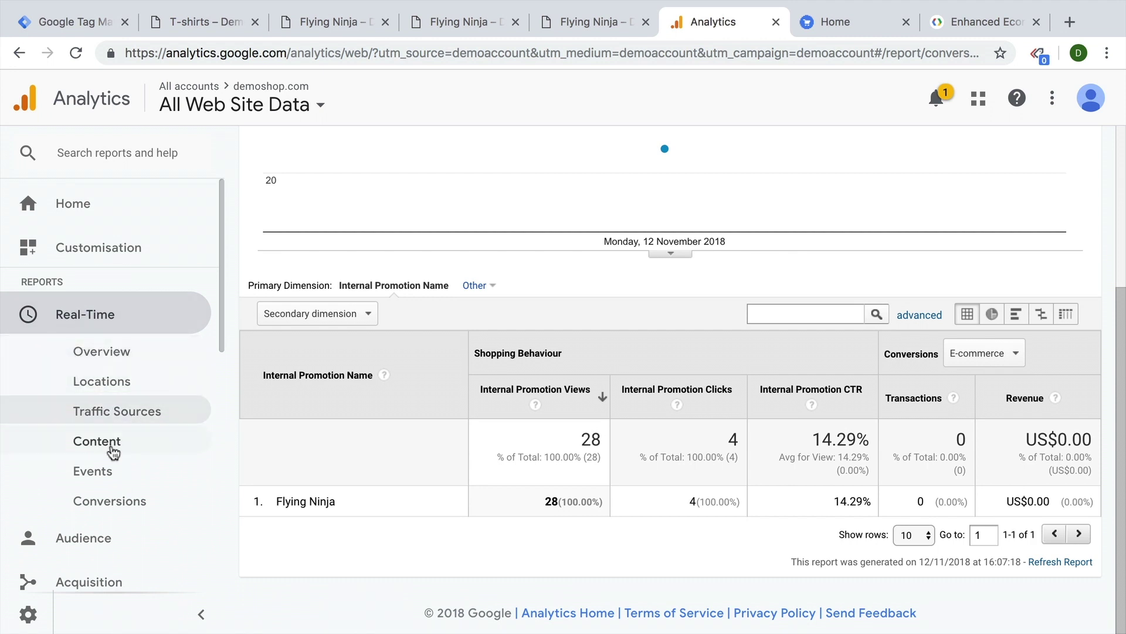
left_click(91, 474)
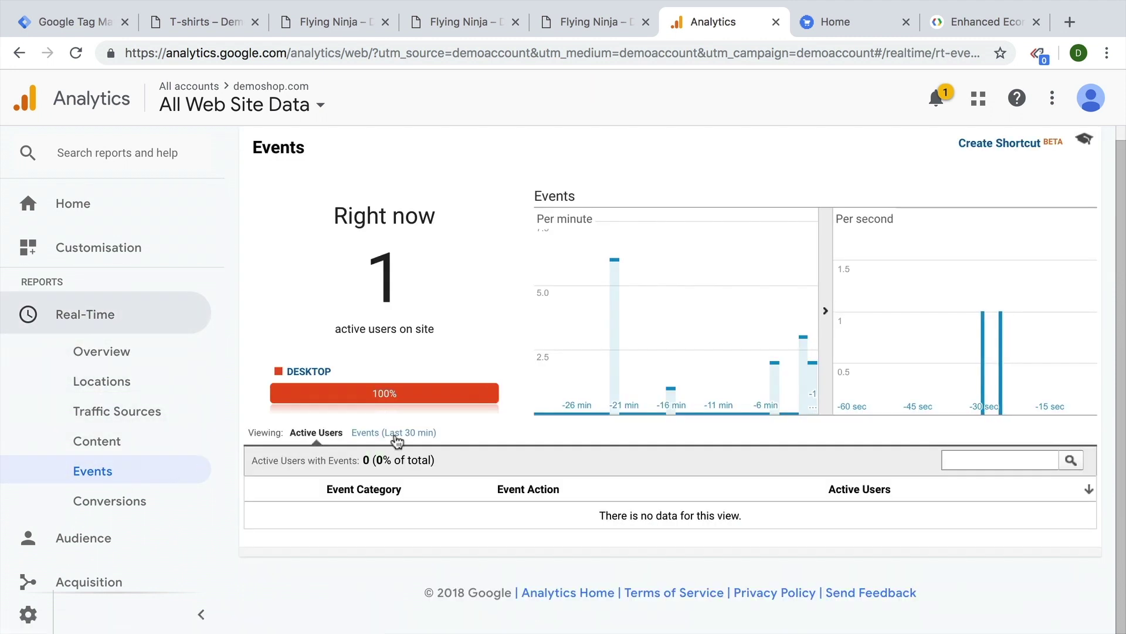
left_click(394, 433)
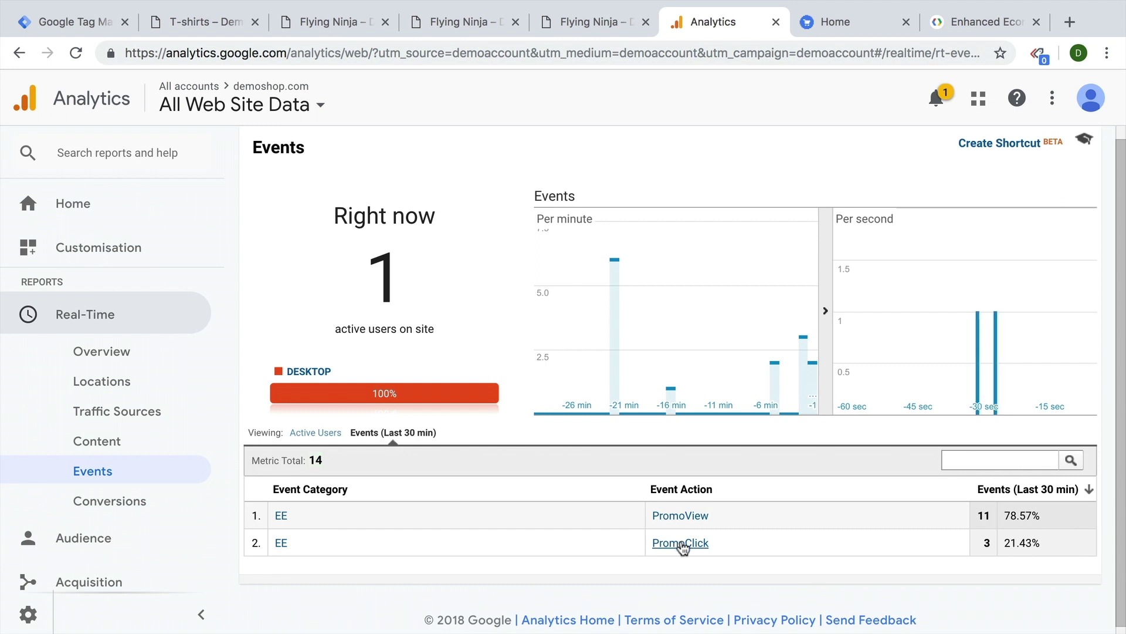
scroll(133, 394, "down", 3)
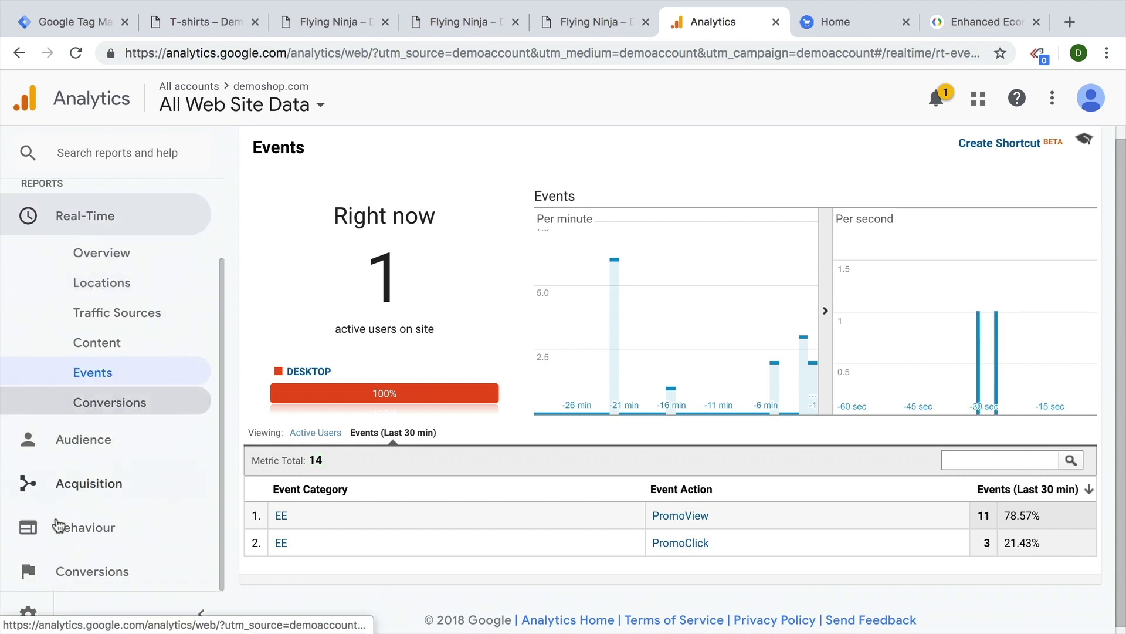
left_click(37, 568)
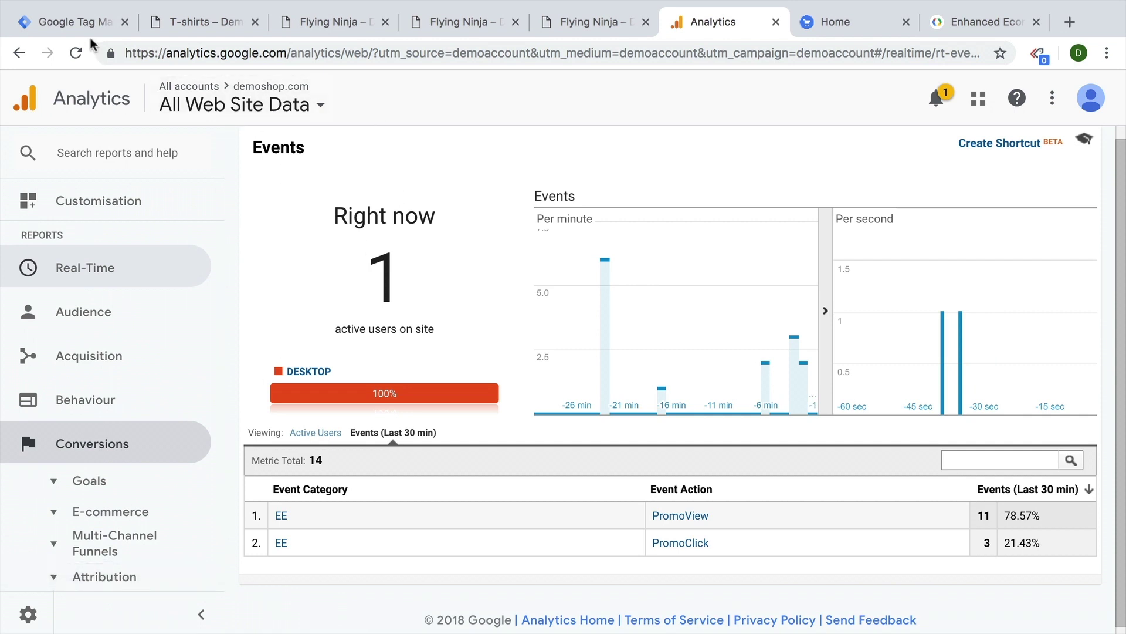
left_click(181, 22)
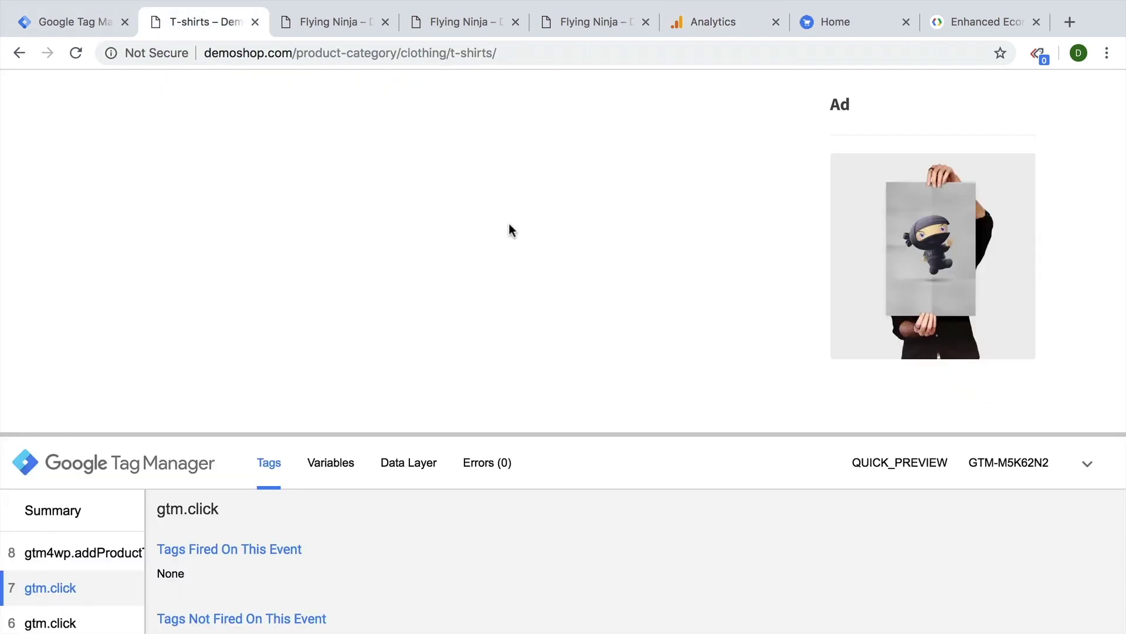
Open DevTools with an enlarged Console and reload the demoshop page to capture analytics output.
key("ctrl+r")
right_click(463, 234)
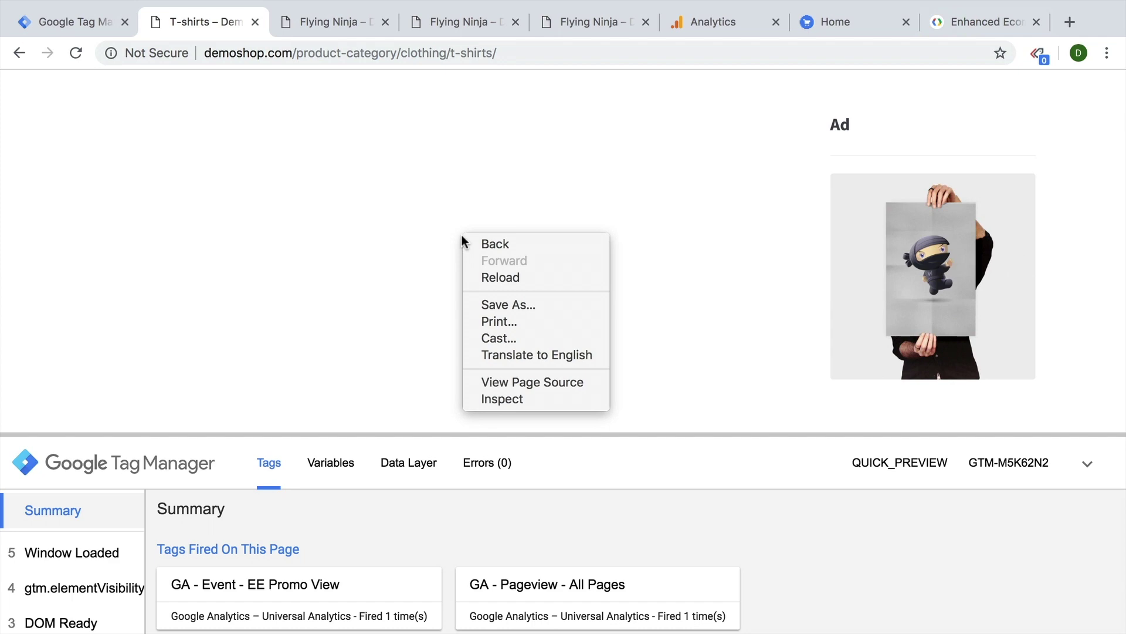
left_click(520, 397)
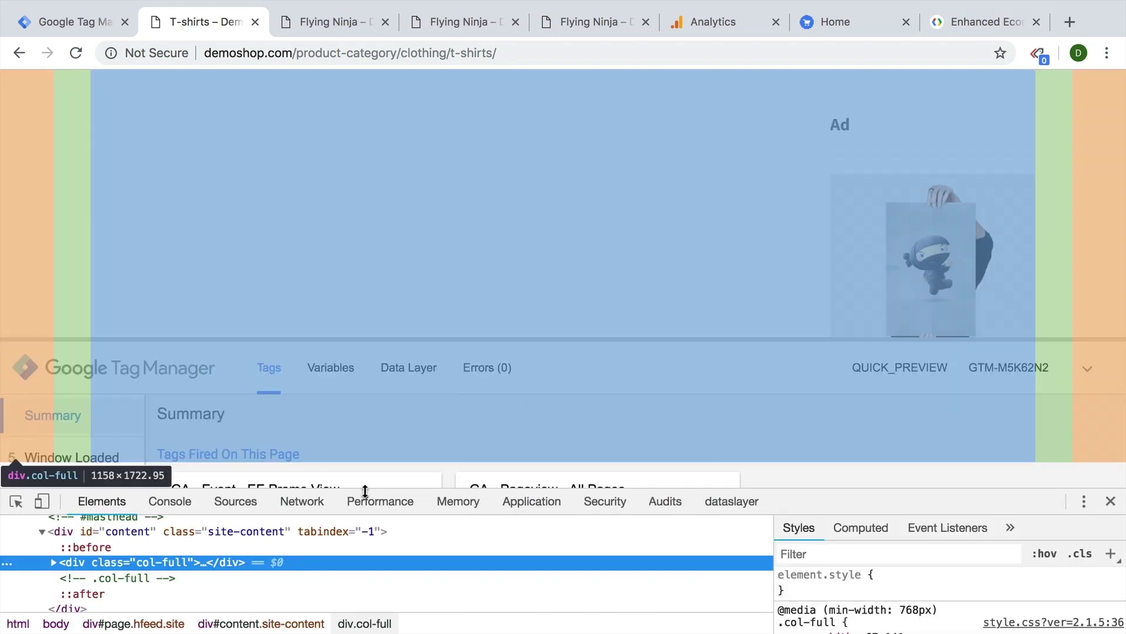
left_click_drag(370, 489, 378, 244)
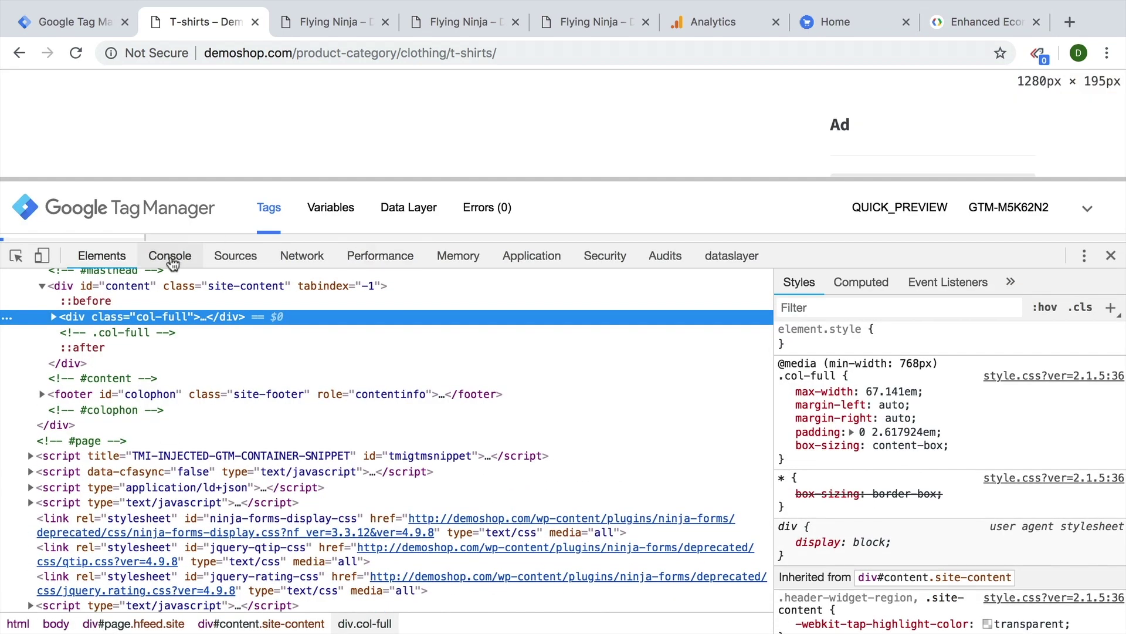
left_click(170, 261)
key("ctrl+r")
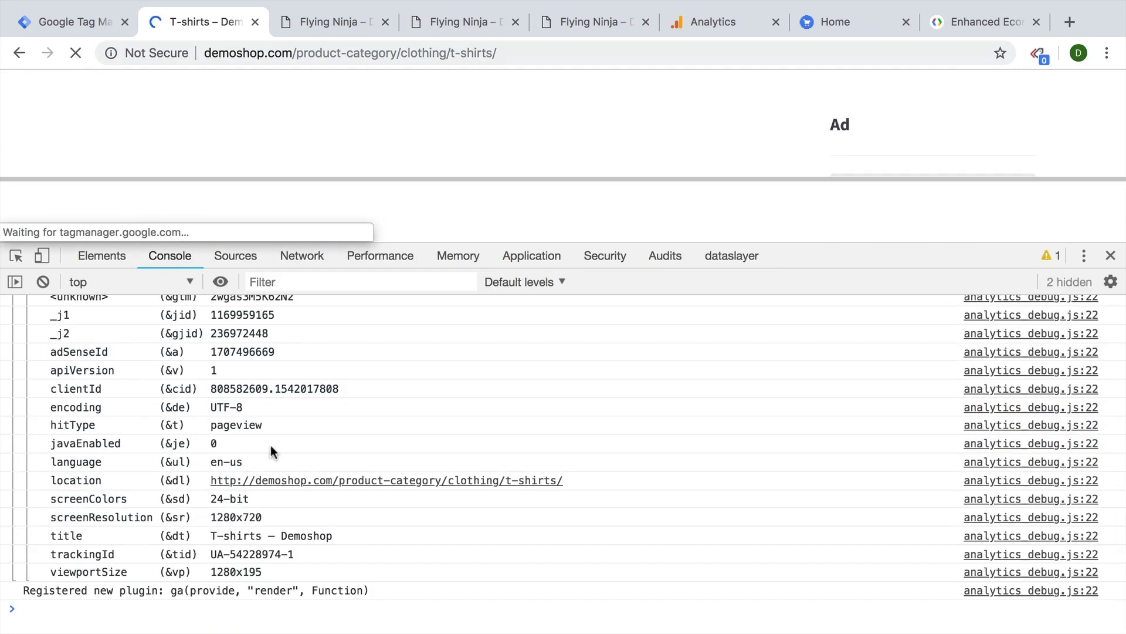
Click the Flying Ninja ad image to trigger a promo click.
scroll(270, 444, "up", 3)
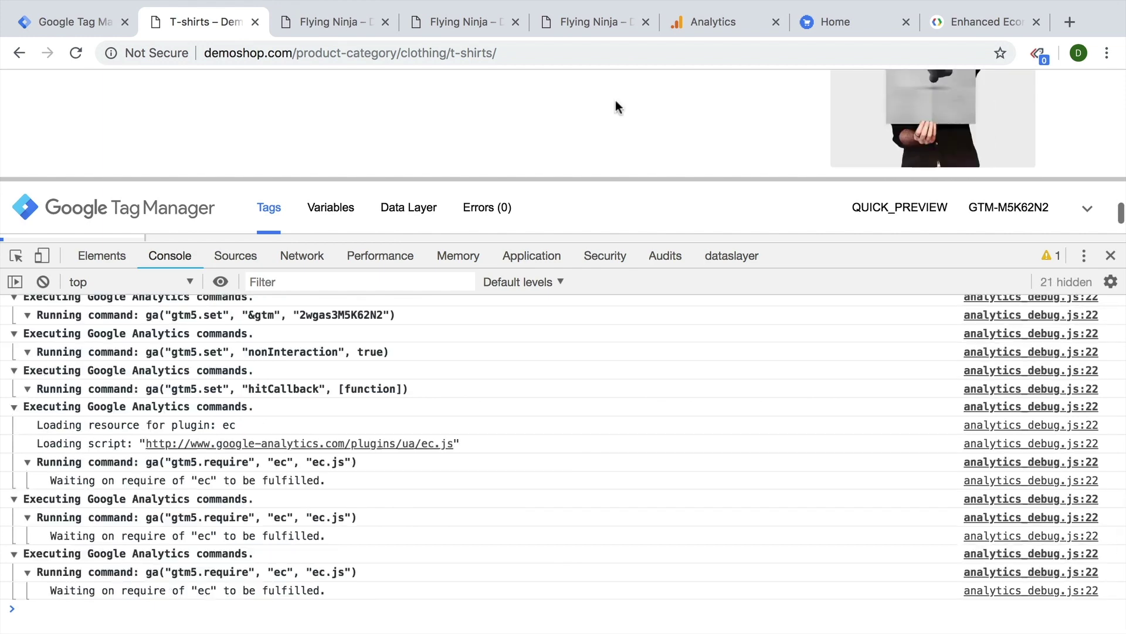
scroll(262, 393, "up", 5)
scroll(262, 394, "up", 2)
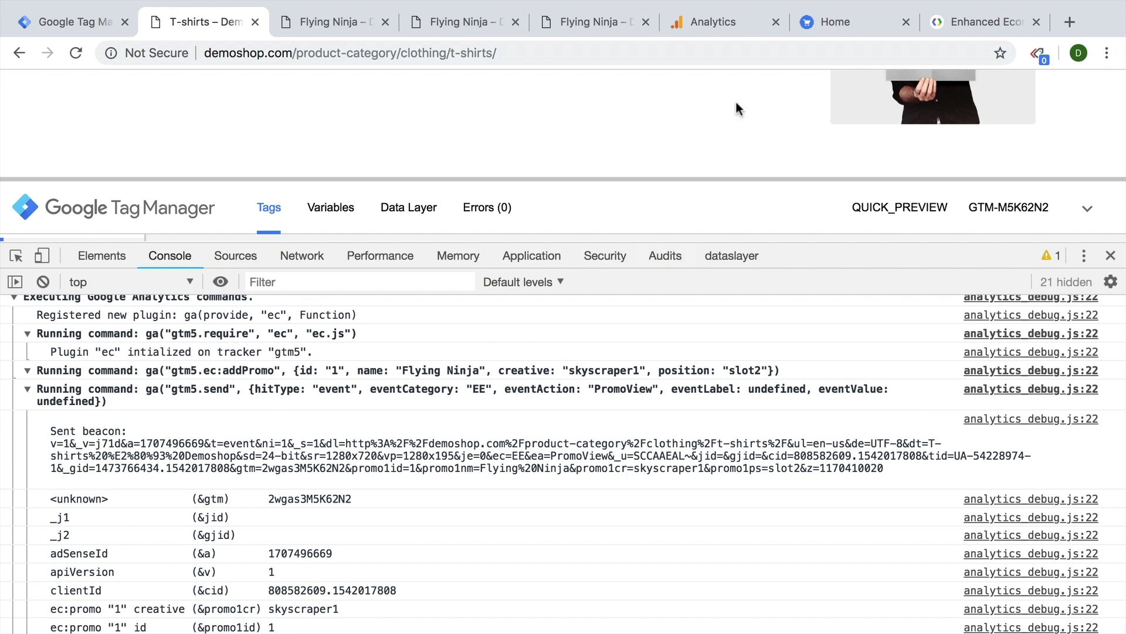
scroll(734, 100, "up", 2)
left_click(904, 124, "super")
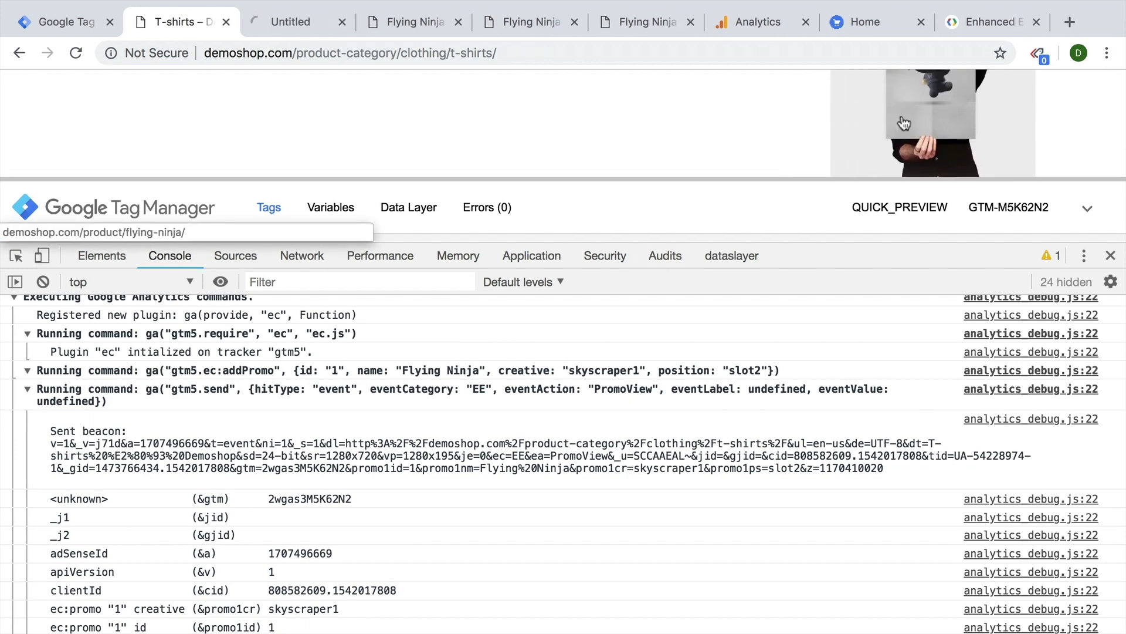
Inspect the PromoClick send entry's Flying Ninja promotion parameters, then close DevTools.
scroll(251, 415, "down", 5)
scroll(251, 415, "down", 3)
scroll(251, 410, "down", 5)
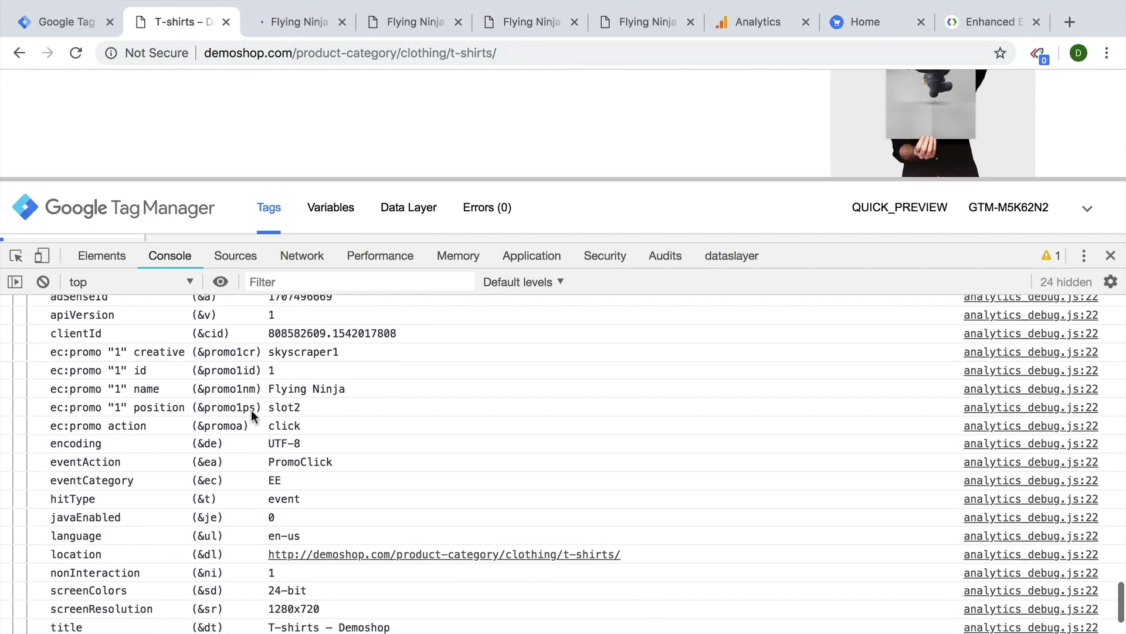
scroll(251, 411, "down", 1)
scroll(251, 410, "up", 3)
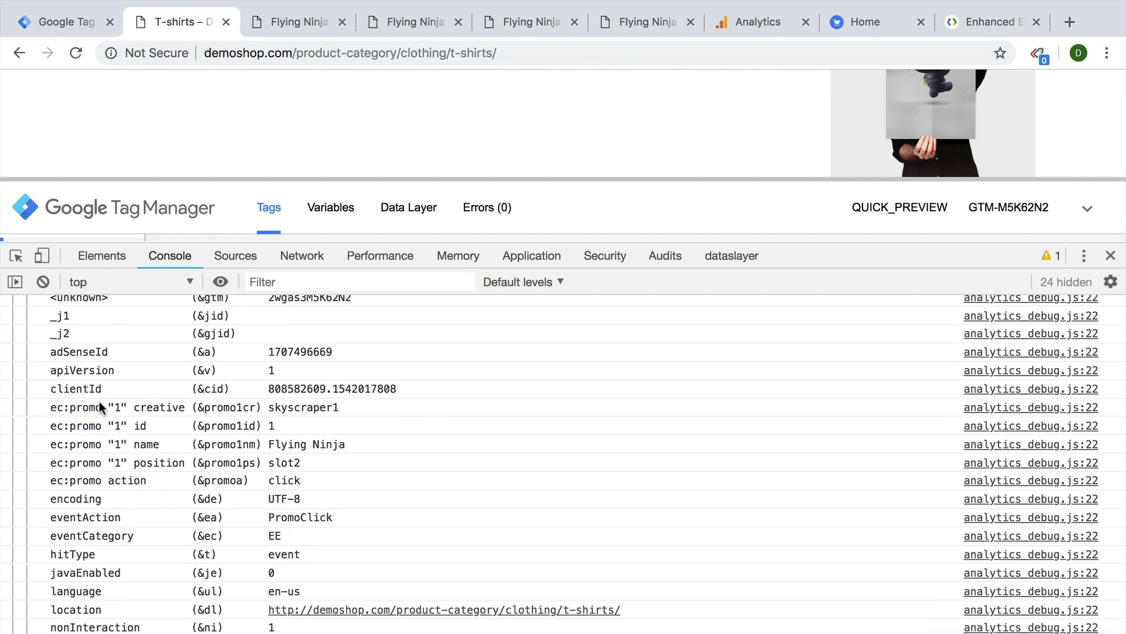
scroll(250, 480, "up", 2)
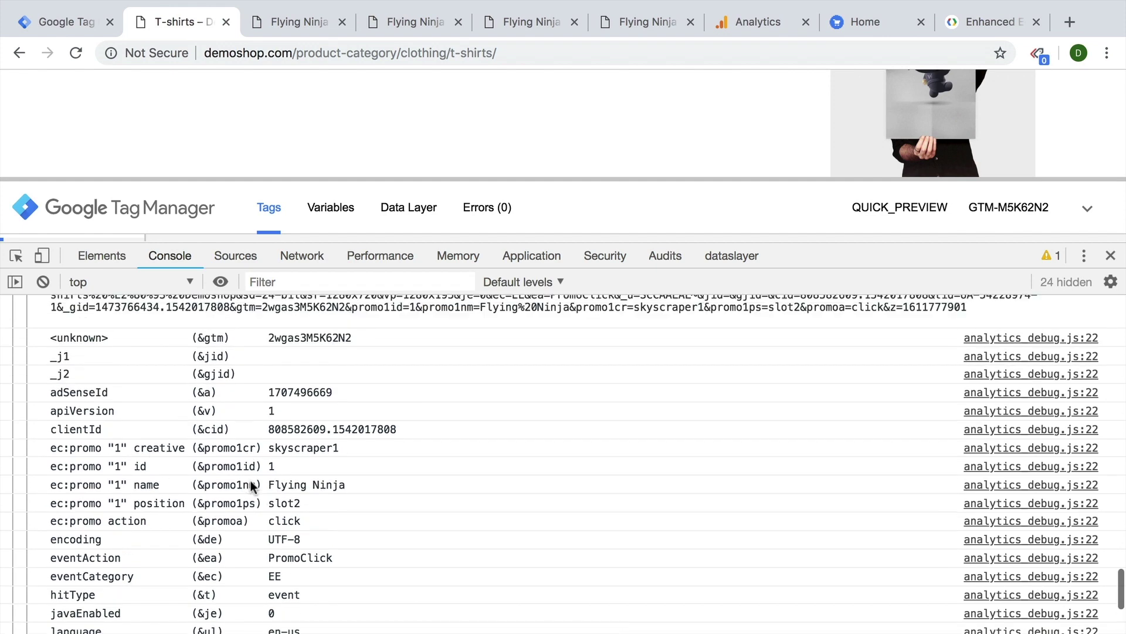
scroll(250, 480, "up", 3)
left_click(633, 386)
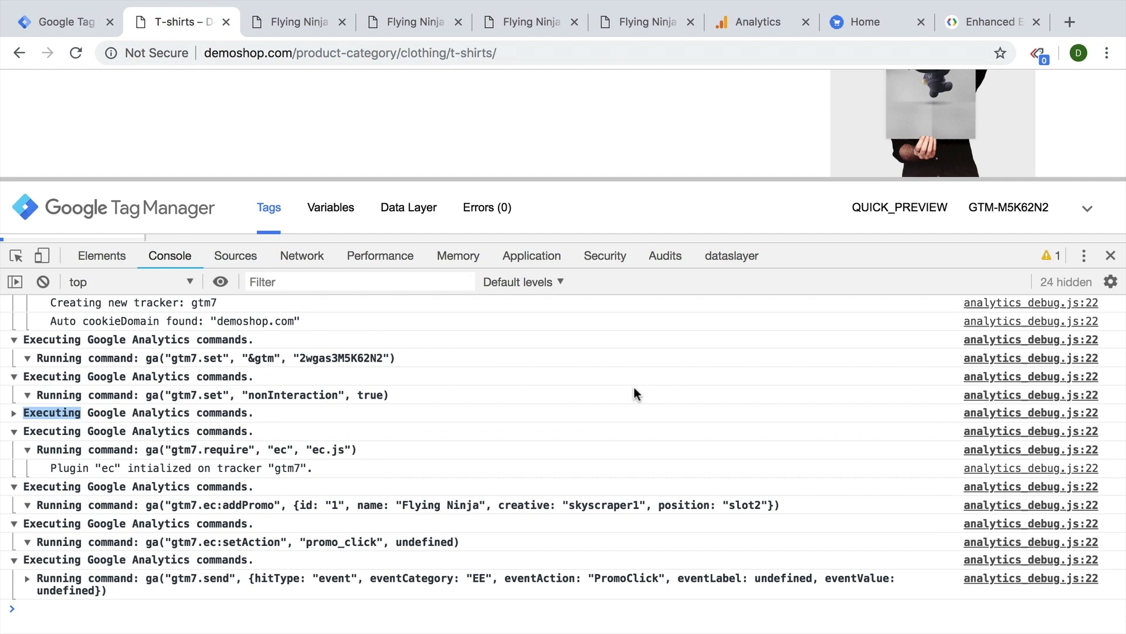
left_click(608, 576)
left_click(1111, 255)
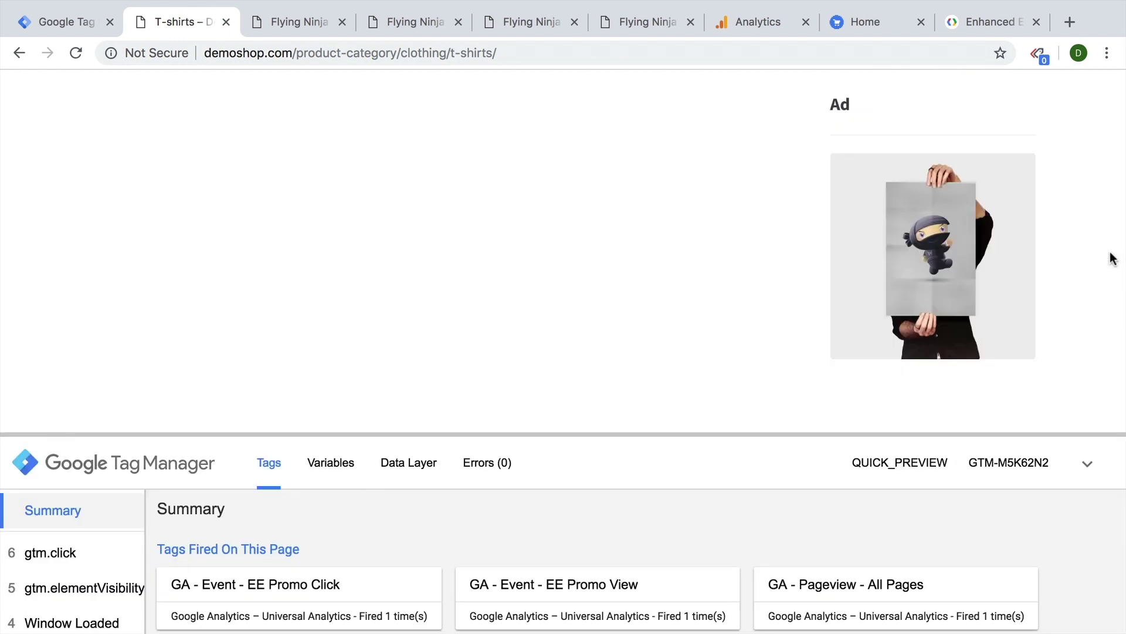
Open the Conversions > E-commerce > Marketing > Internal Promotion report in Analytics.
left_click(780, 24)
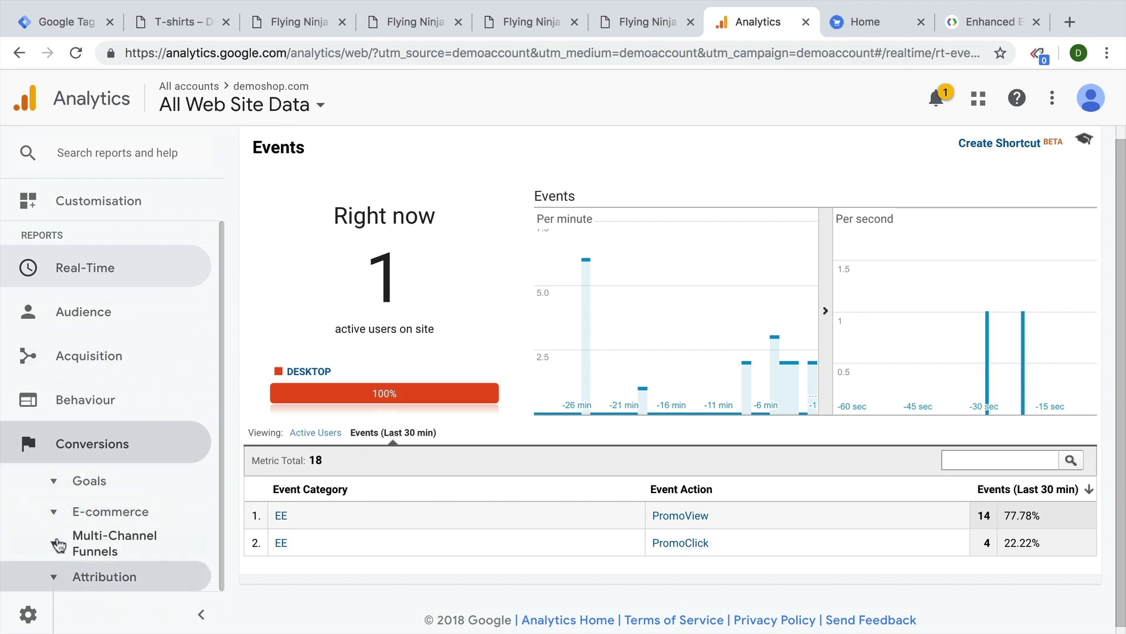
left_click(55, 520)
left_click(92, 520)
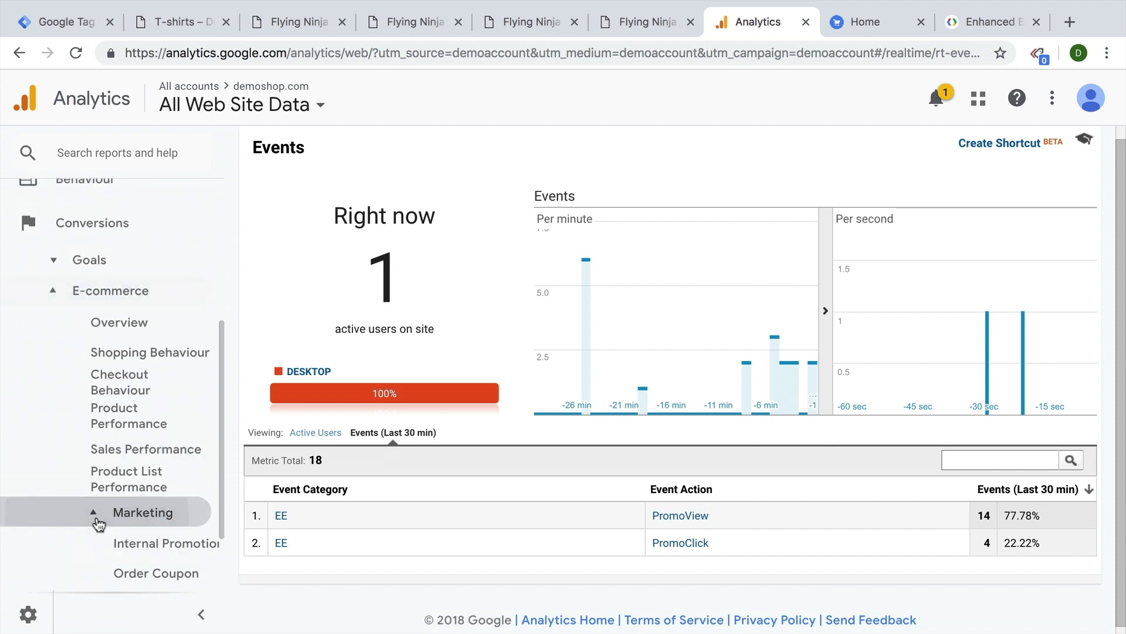
left_click(162, 426)
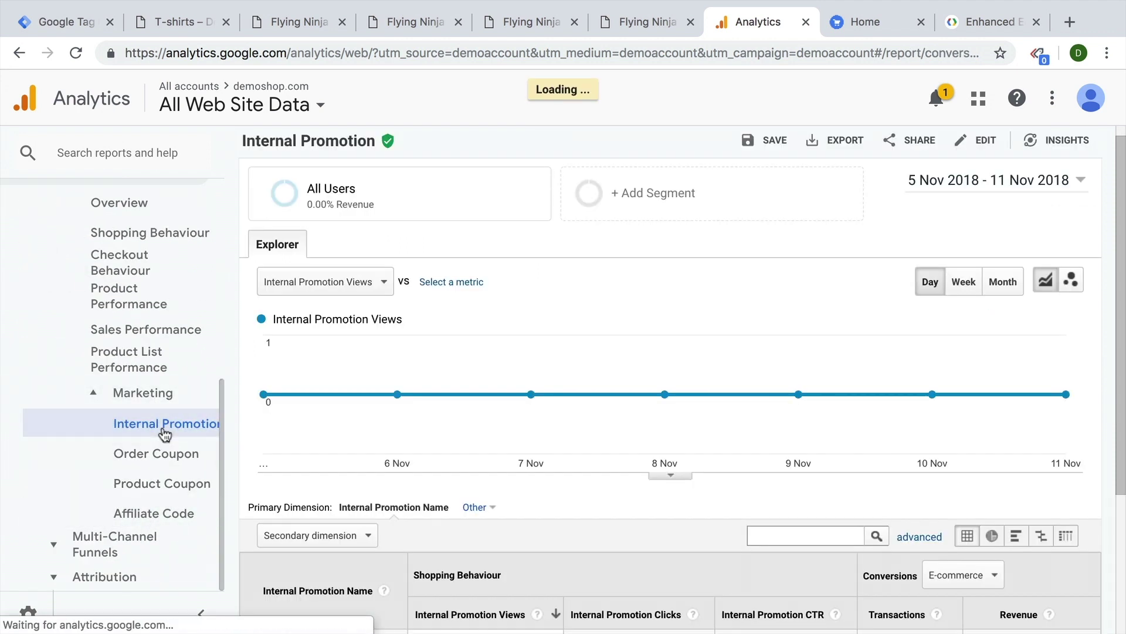
Set the report date range to 12 November 2018.
left_click(998, 180)
left_click(753, 265)
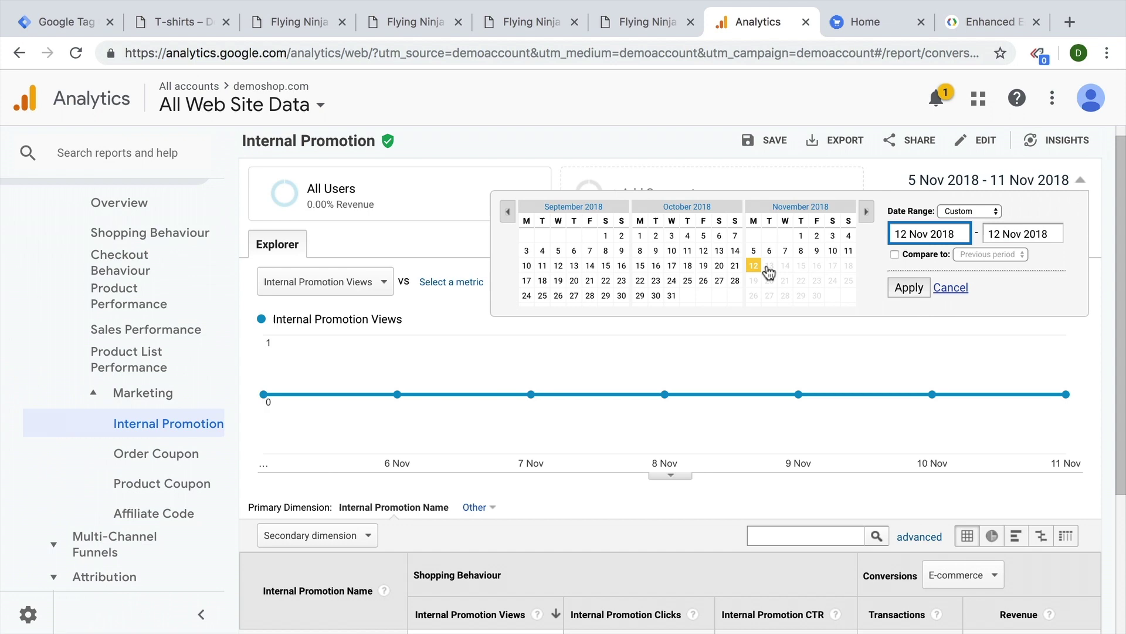
left_click(909, 287)
scroll(687, 367, "down", 4)
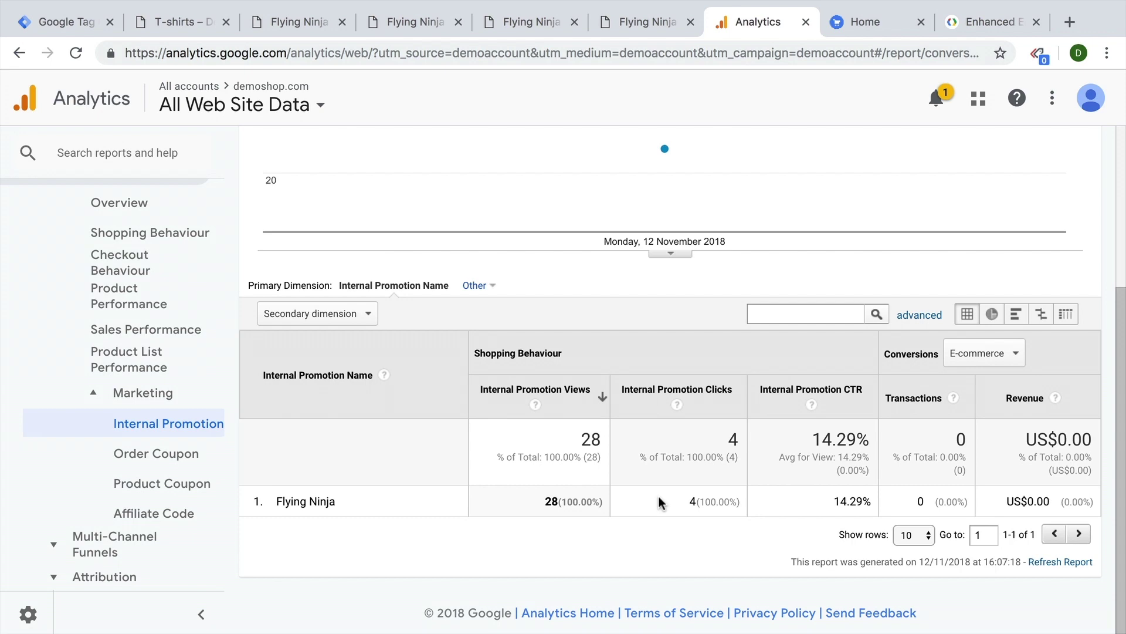
Review the cjs - ee promo click variable's code and close it unchanged.
left_click(908, 24)
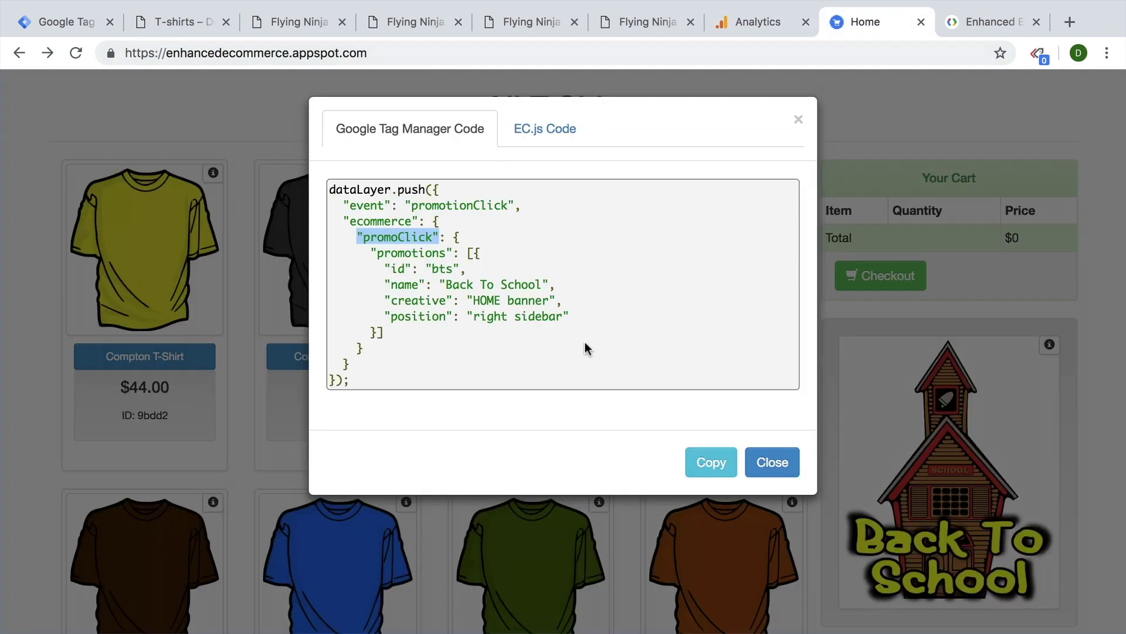
left_click(65, 22)
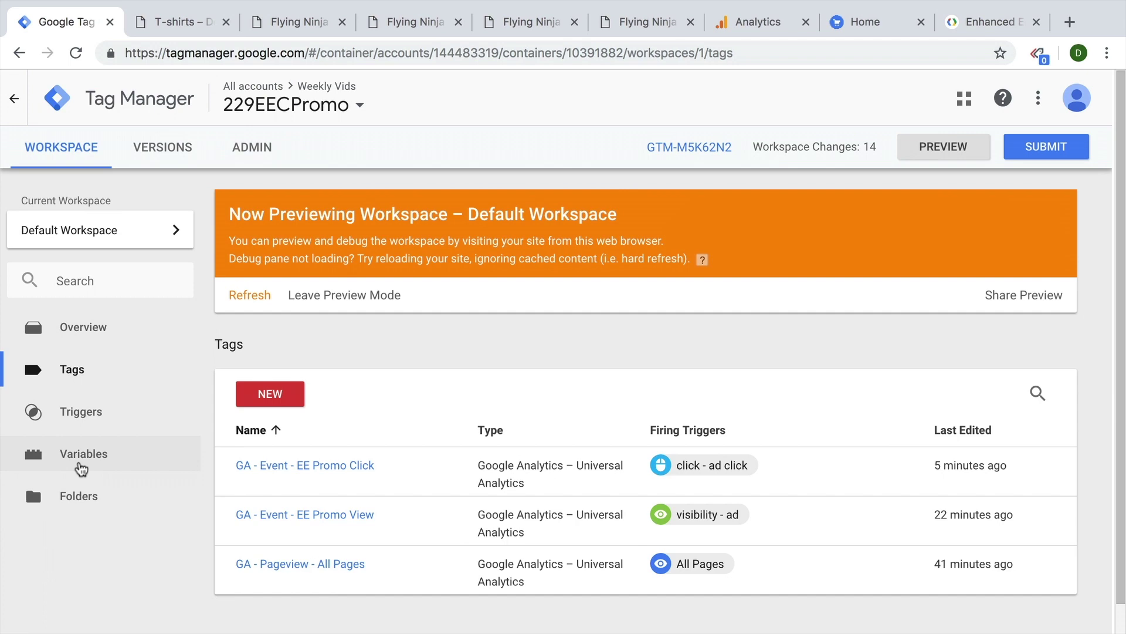
left_click(81, 455)
scroll(473, 521, "down", 8)
left_click(269, 484)
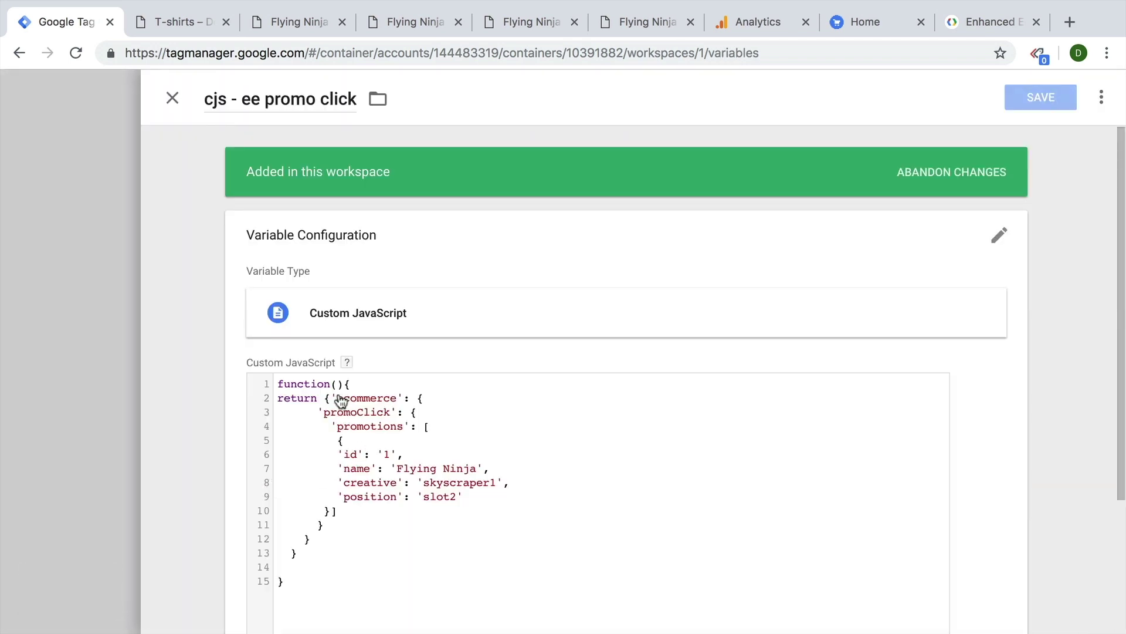
left_click_drag(338, 398, 424, 518)
scroll(424, 518, "down", 4)
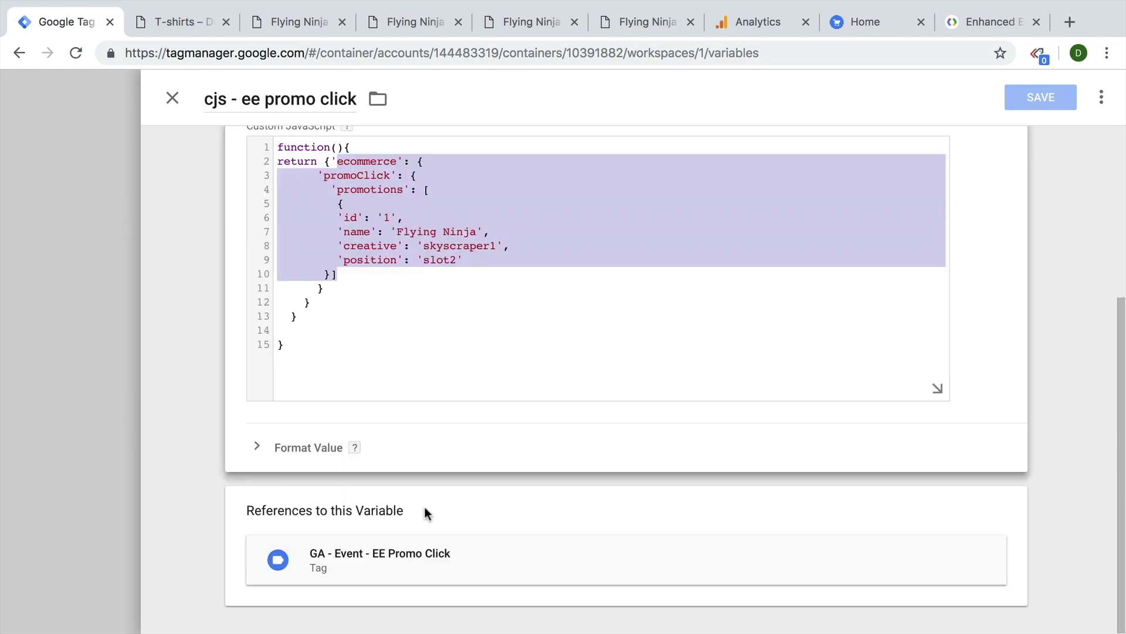
left_click(80, 344)
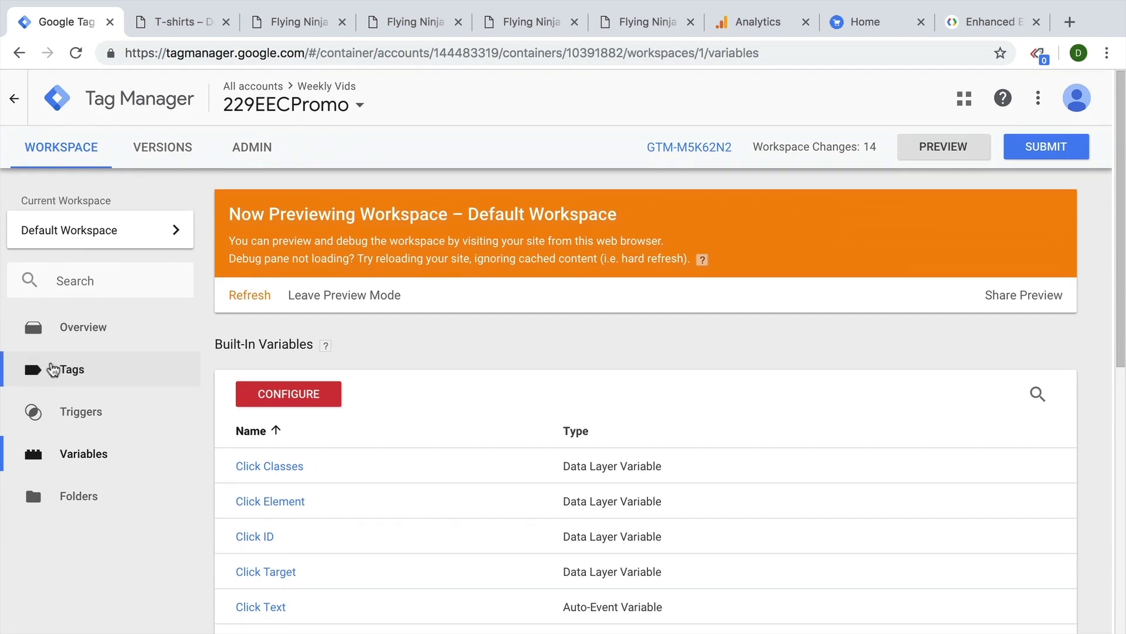
Inspect the GA - Event - EE Promo Click tag's e-commerce settings, then return to Internal Promotion.
left_click(53, 369)
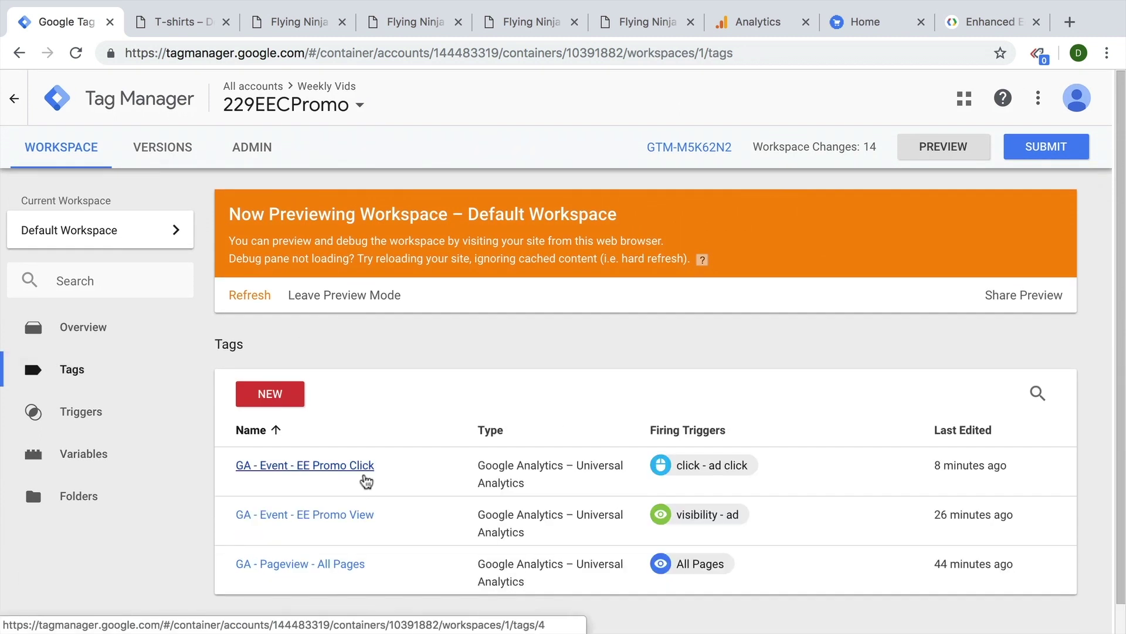
left_click(365, 478)
scroll(428, 473, "down", 5)
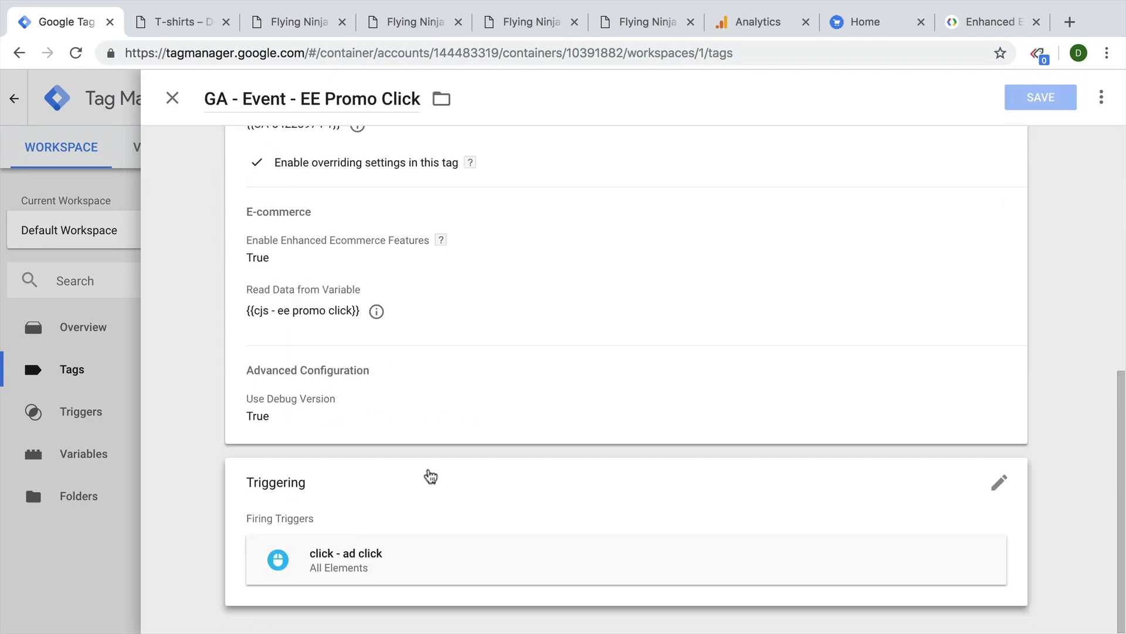
left_click(450, 407)
scroll(349, 435, "down", 1)
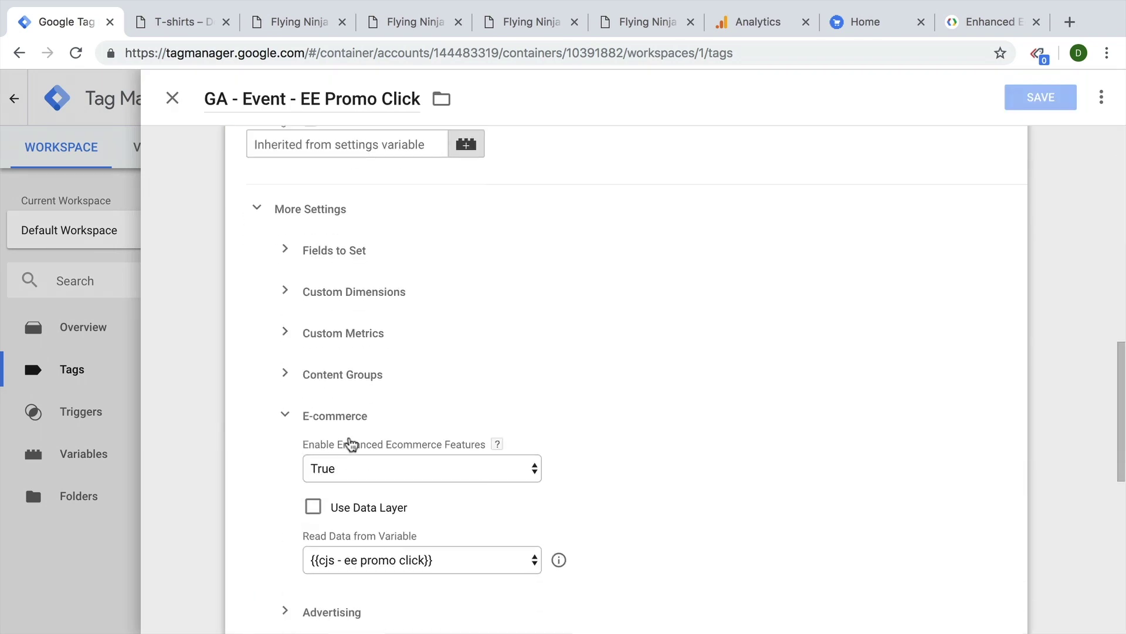
scroll(340, 440, "down", 2)
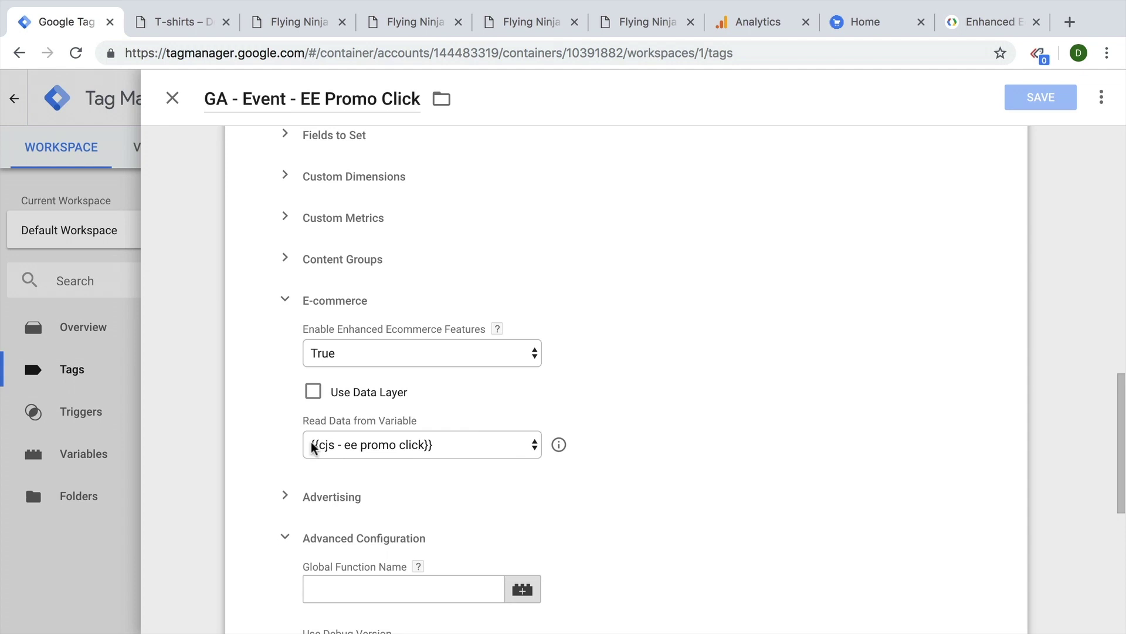
left_click(743, 24)
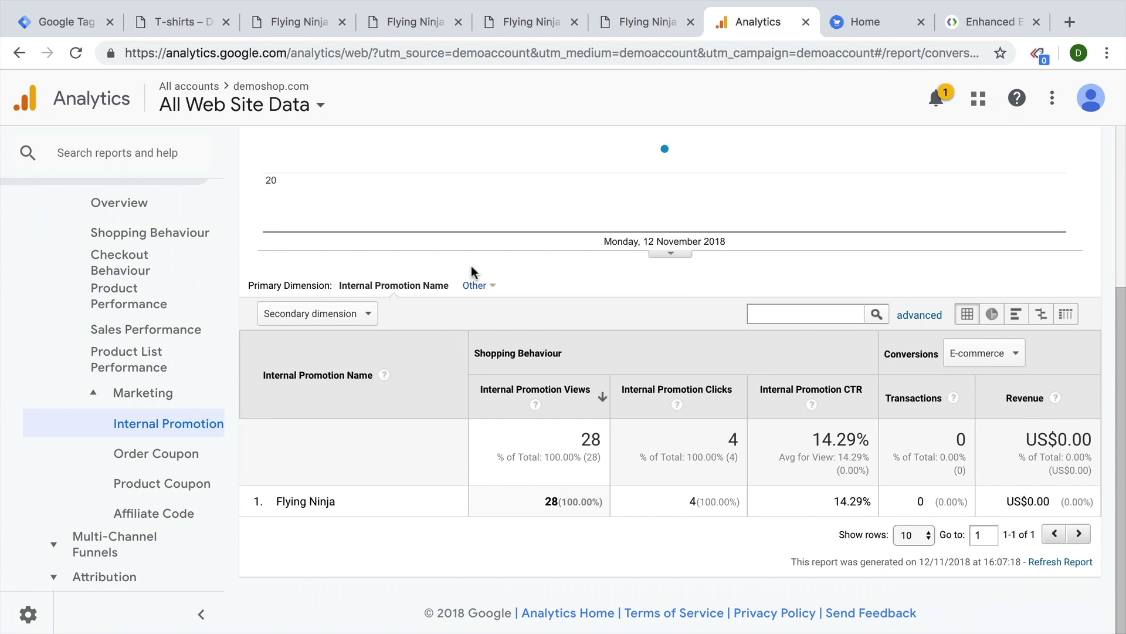
Scroll the Flying Ninja product page until the sidebar ad is visible.
left_click(292, 32)
scroll(960, 322, "down", 10)
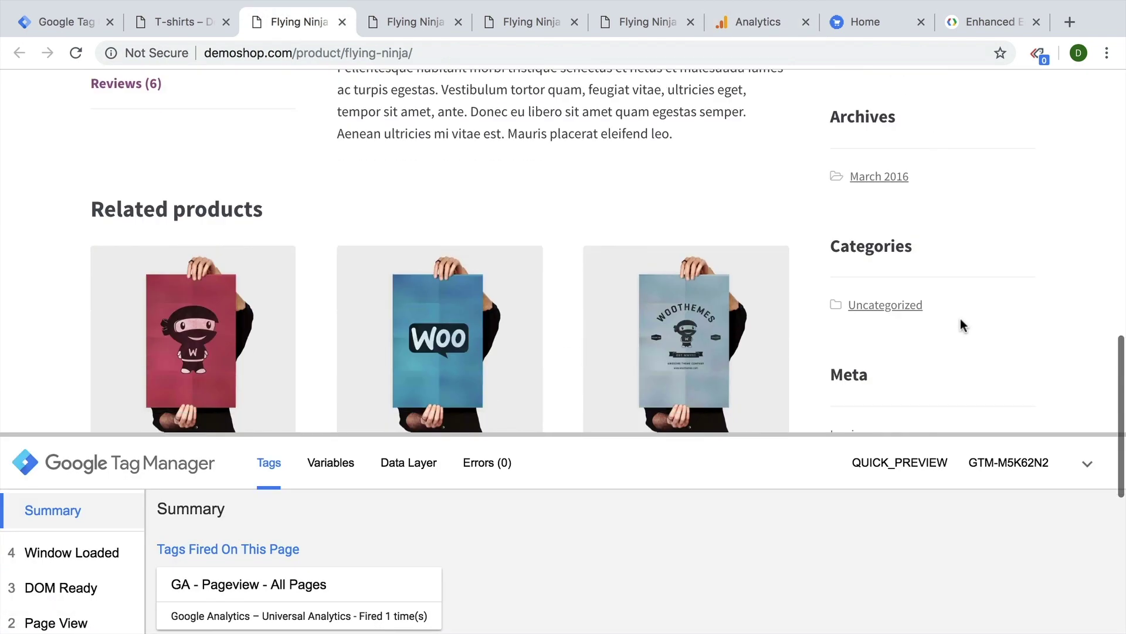
scroll(962, 325, "down", 7)
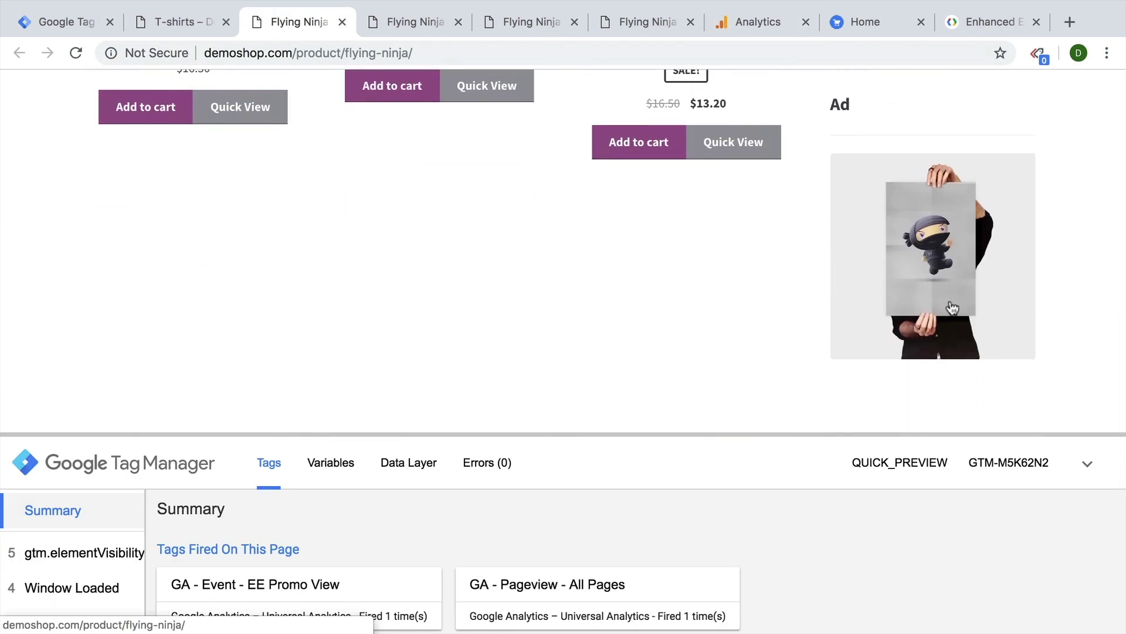